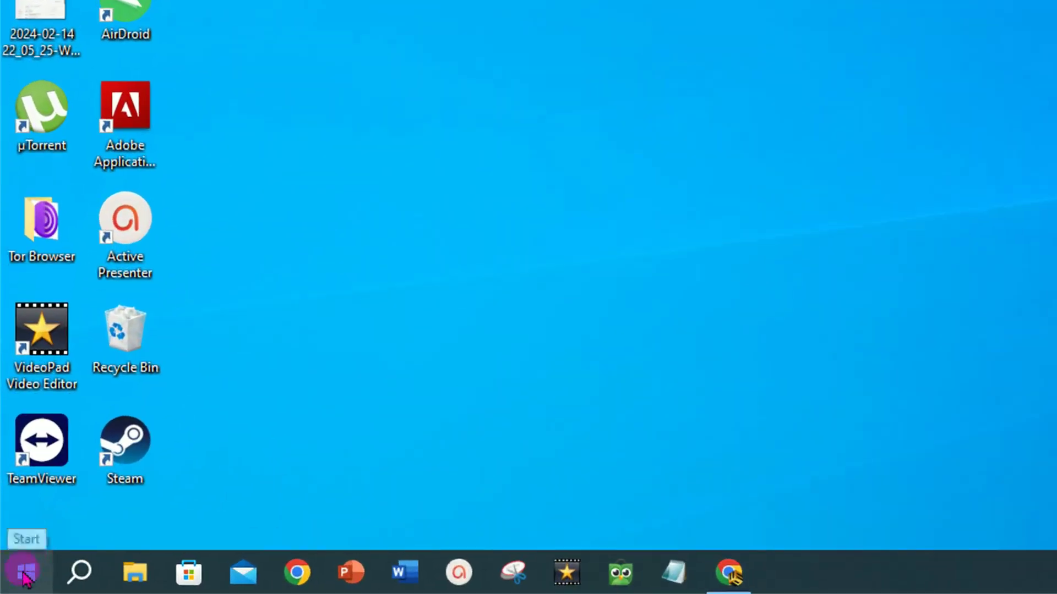
- Launch PowerPoint from the app list and start a new blank presentation
click(25, 575)
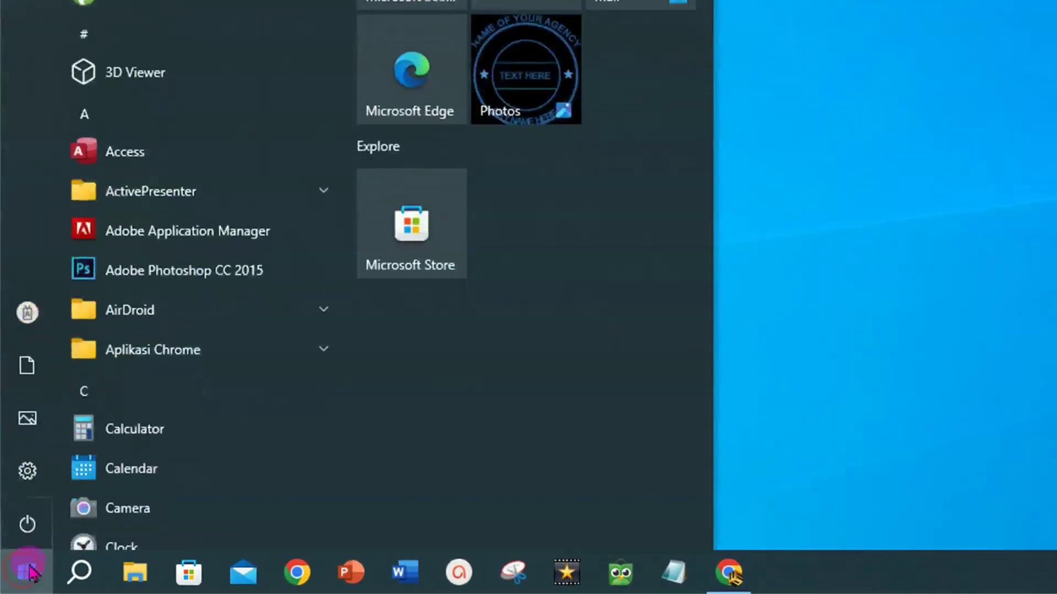
scroll(223, 309, down, 10)
scroll(221, 304, down, 5)
scroll(219, 300, down, 5)
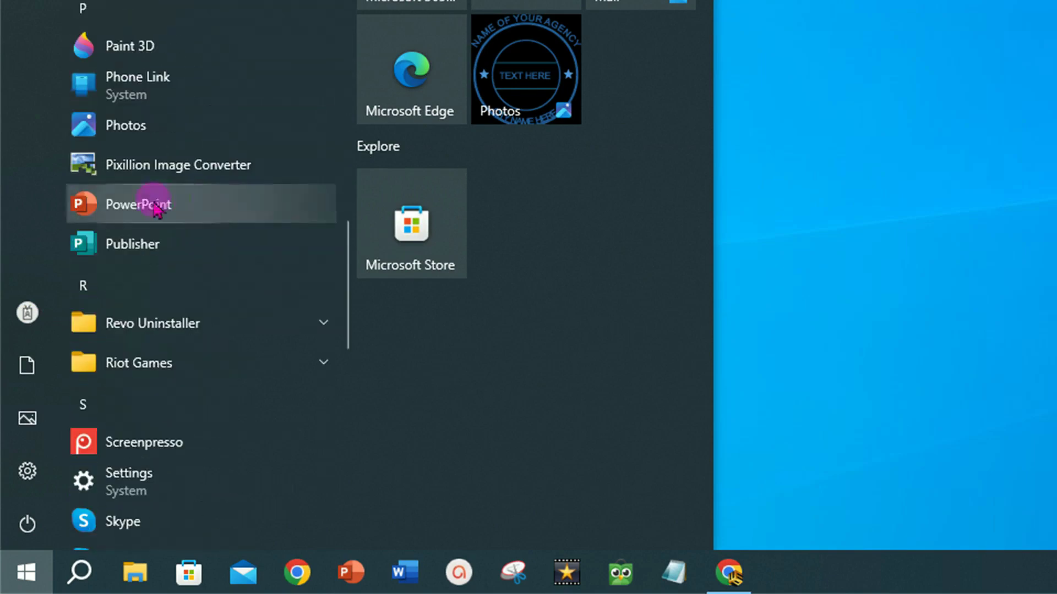
click(144, 207)
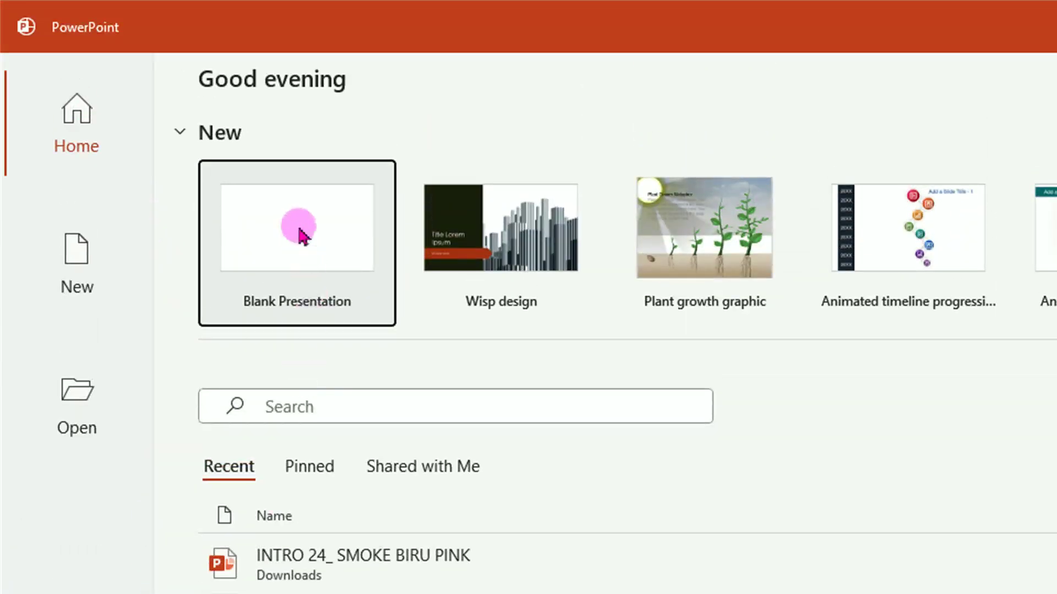
click(302, 234)
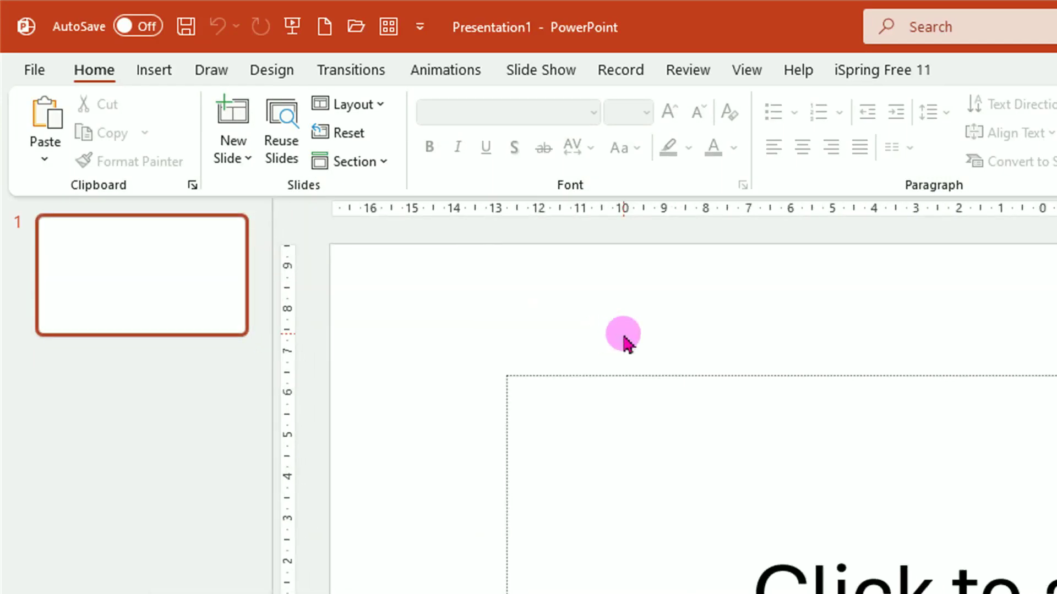
- Switch the slide to the Blank layout and turn on the slide guides
click(358, 105)
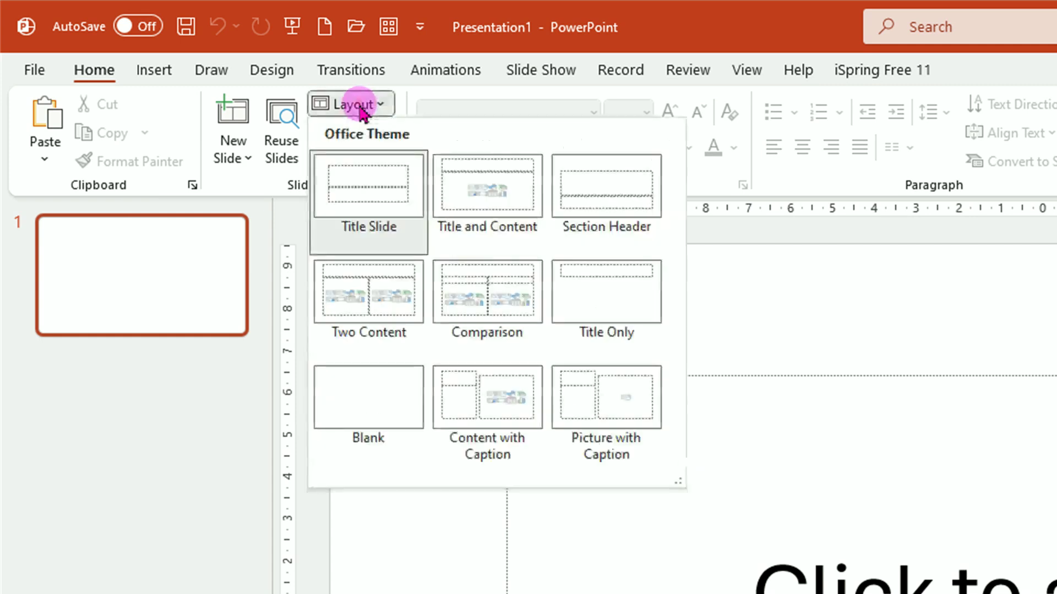
click(366, 404)
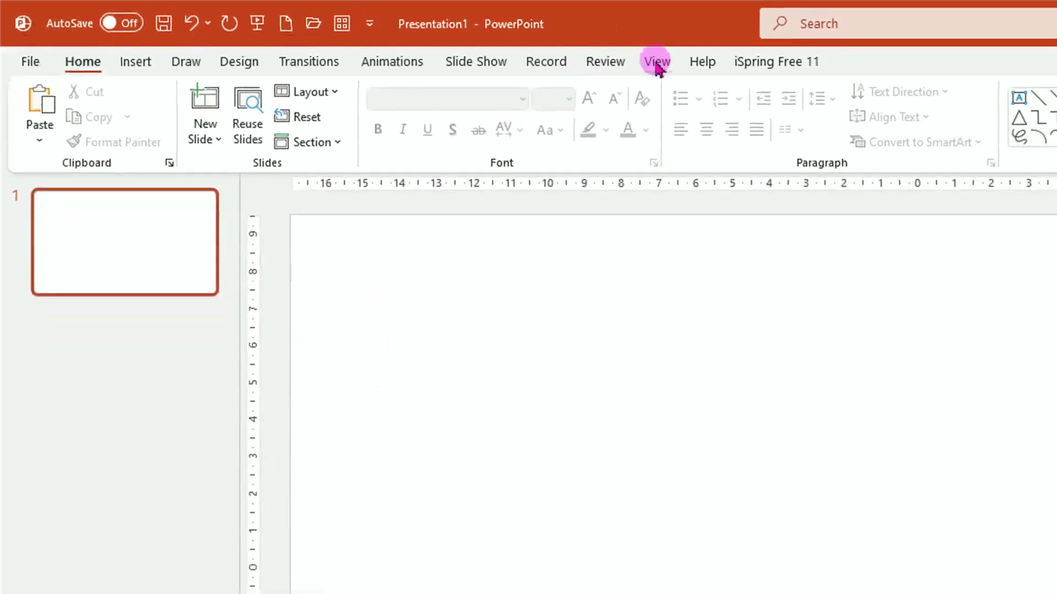
click(656, 62)
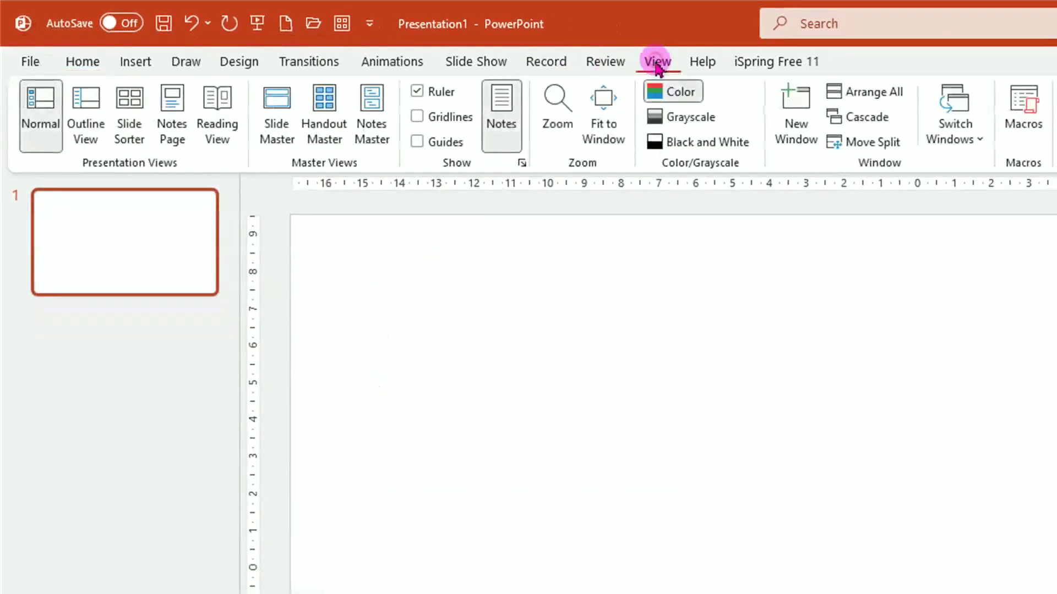
click(418, 143)
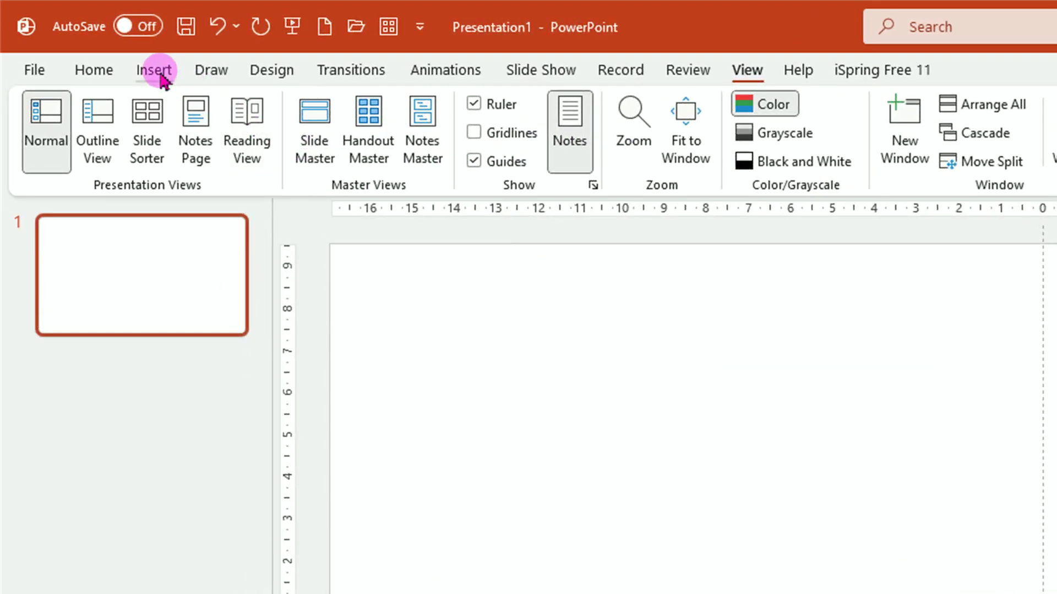
click(156, 73)
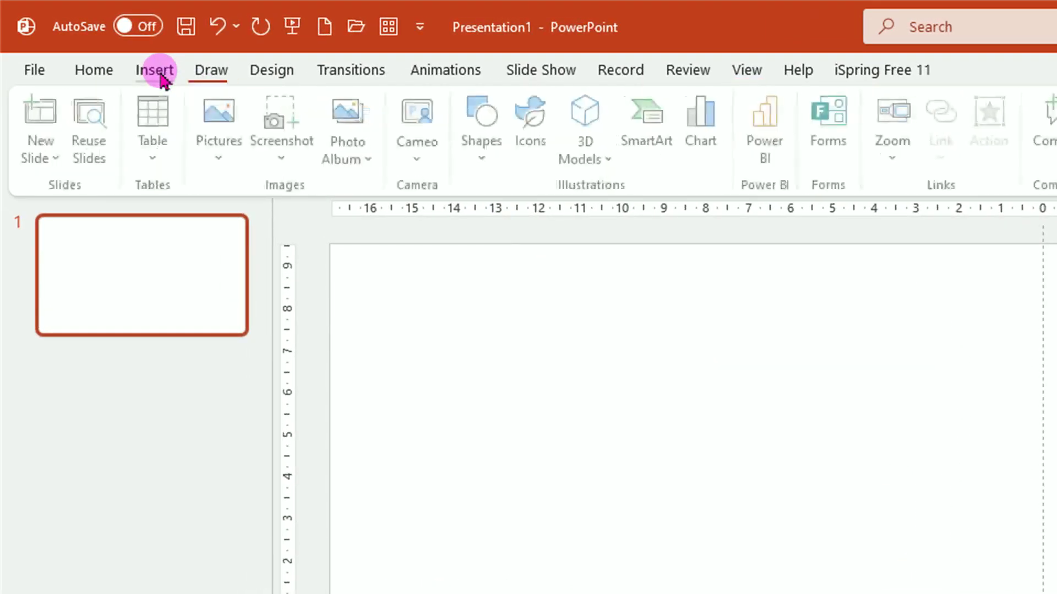
- Draw an oval on the right half of the slide
click(486, 163)
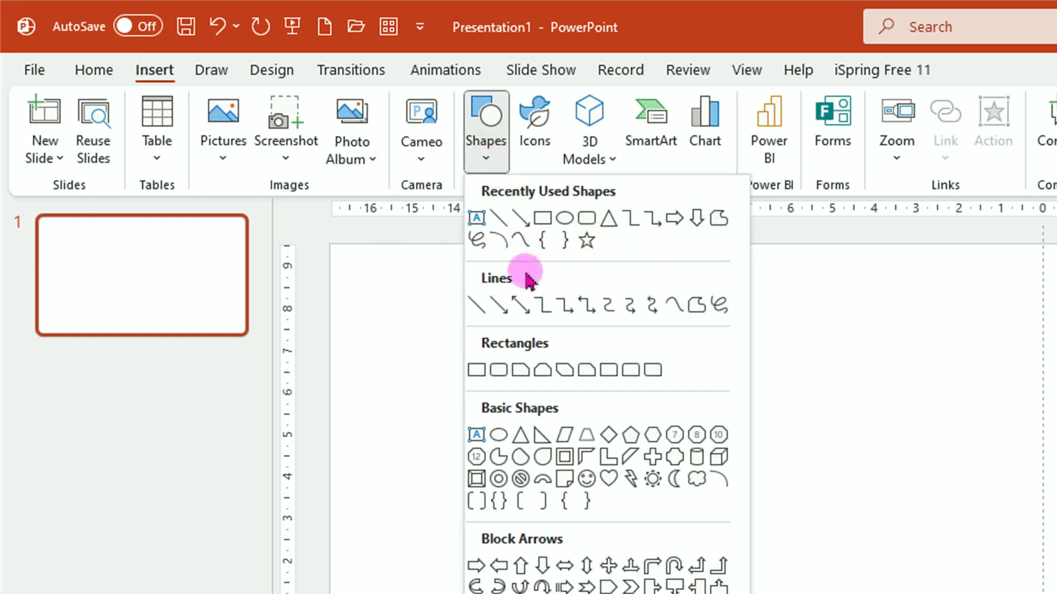
click(500, 436)
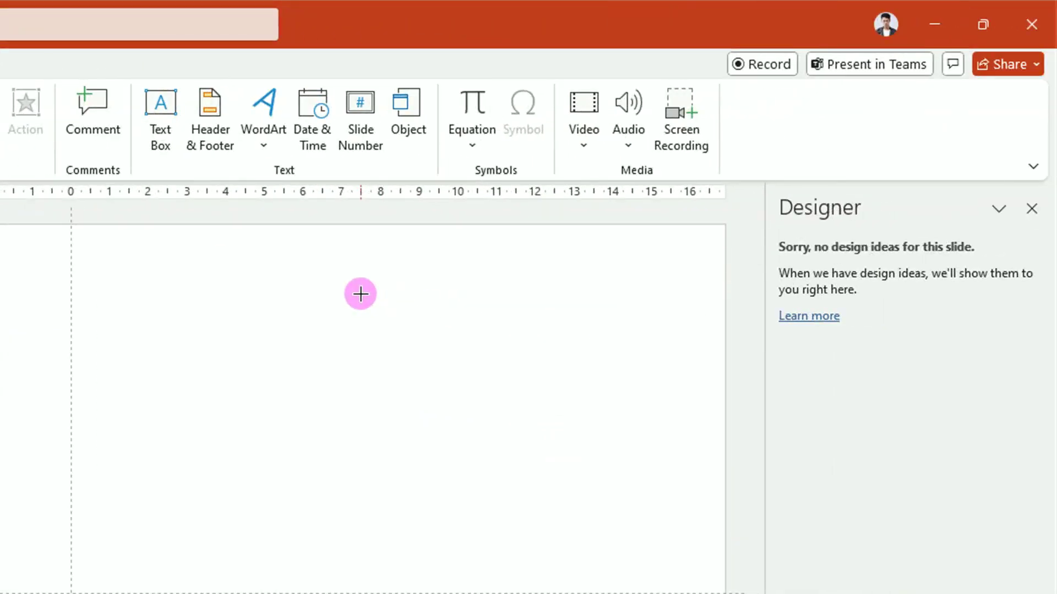
drag(361, 294, 571, 512)
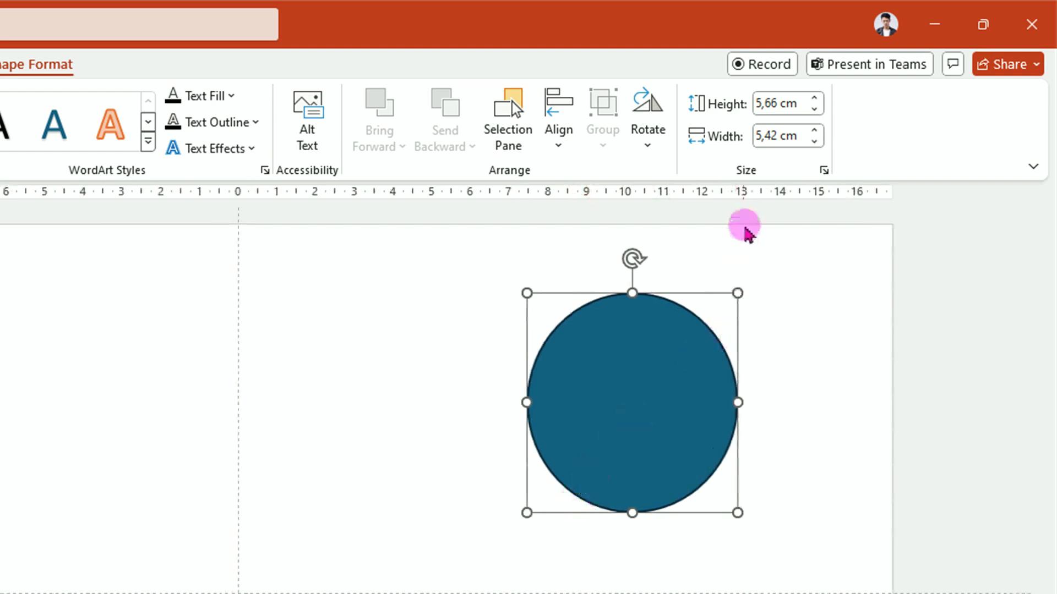
- Resize the oval to a 4 cm by 4 cm circle
click(814, 109)
click(814, 109)
click(815, 109)
click(814, 109)
click(814, 109)
click(814, 109)
click(814, 109)
click(814, 109)
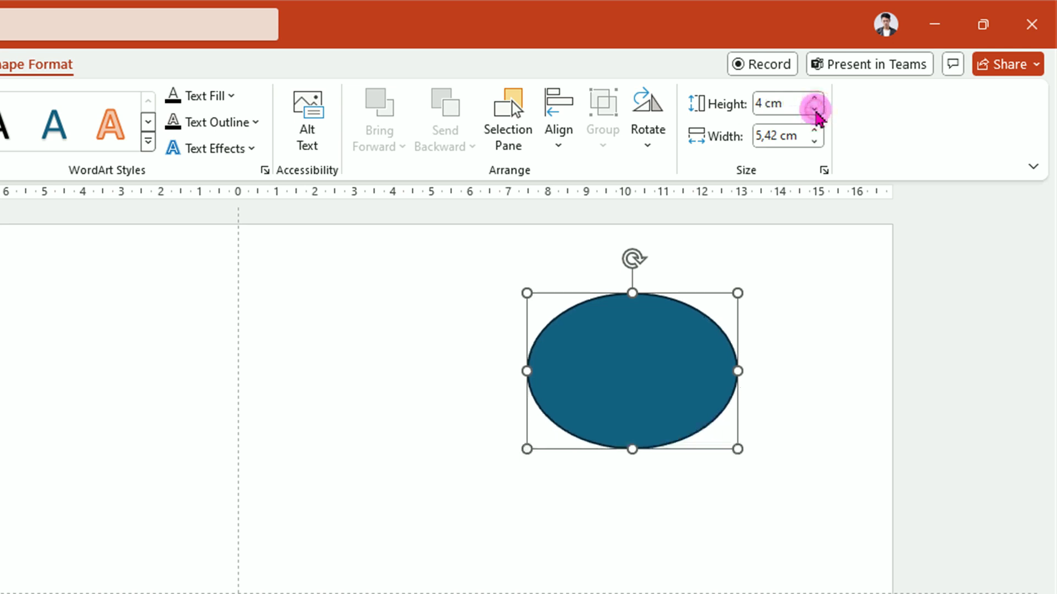
click(814, 141)
click(814, 141)
click(814, 141)
click(814, 141)
click(814, 141)
click(815, 141)
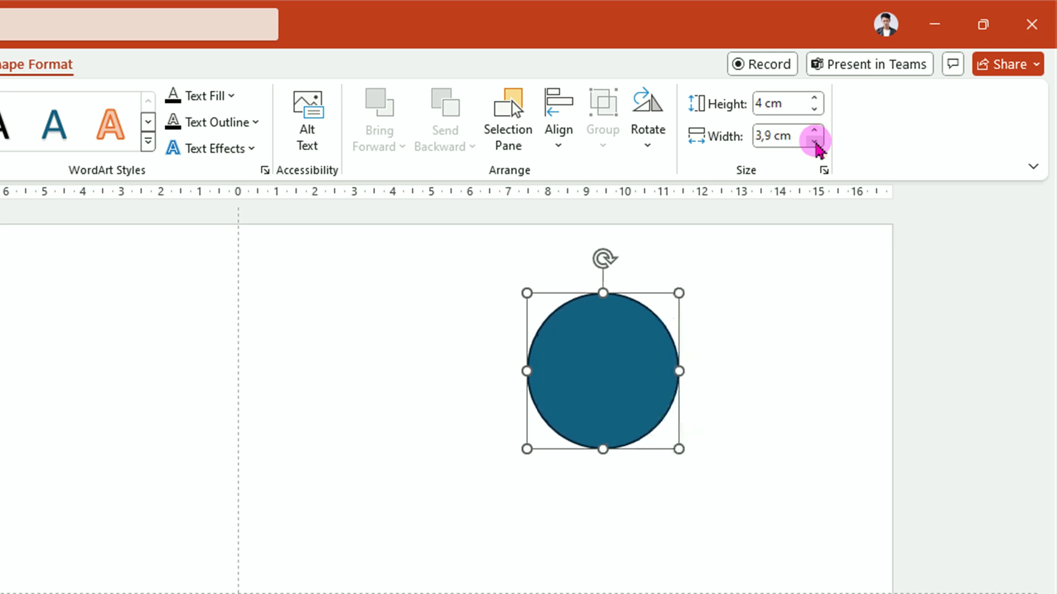
click(814, 141)
click(814, 141)
click(814, 142)
click(814, 130)
click(814, 131)
click(814, 131)
click(814, 131)
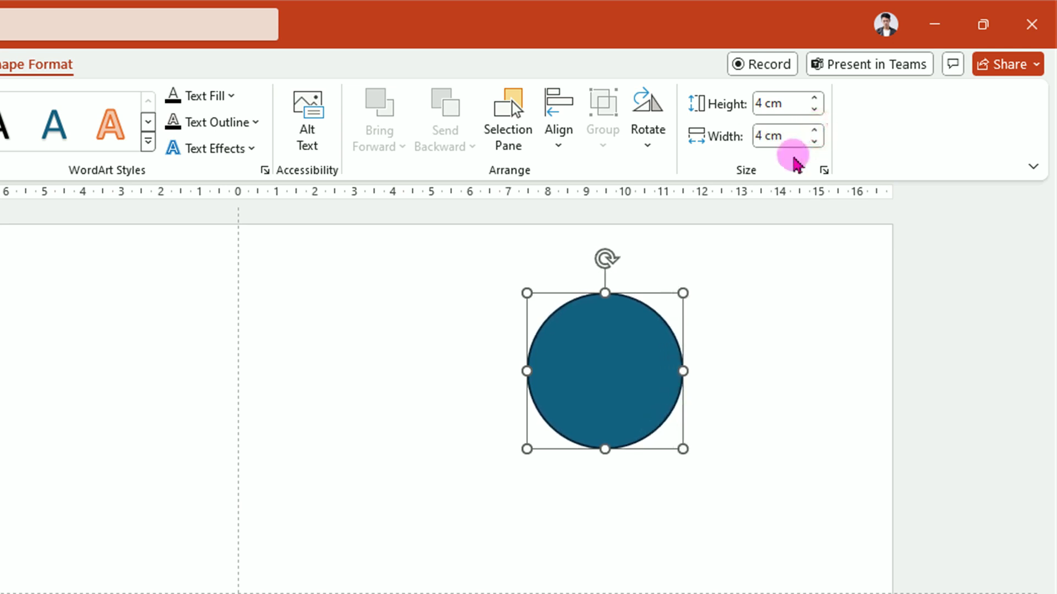
- Set the circle's fill to No fill in Format Shape
right_click(650, 372)
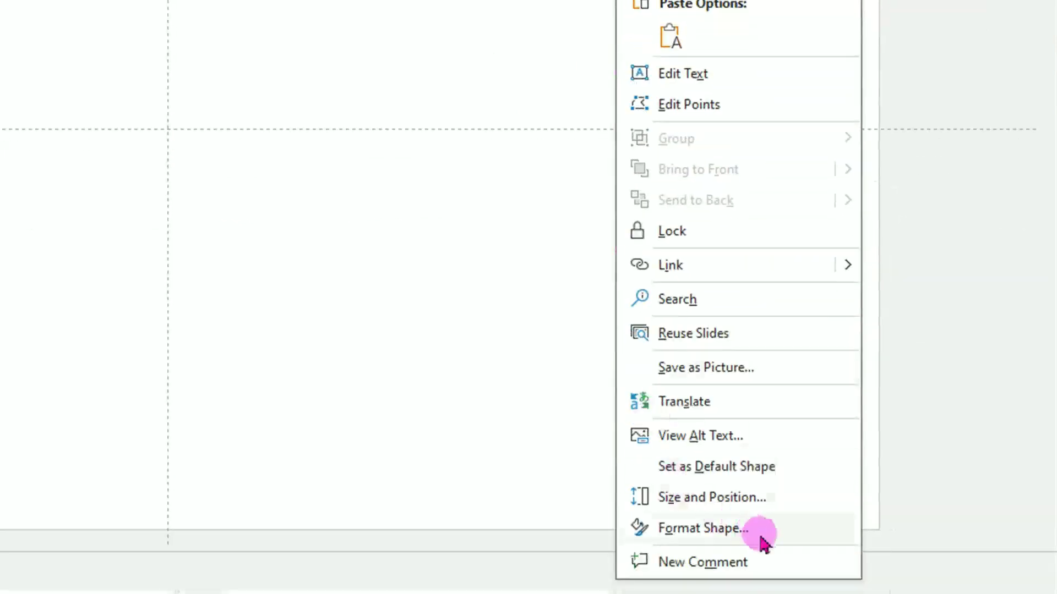
click(699, 530)
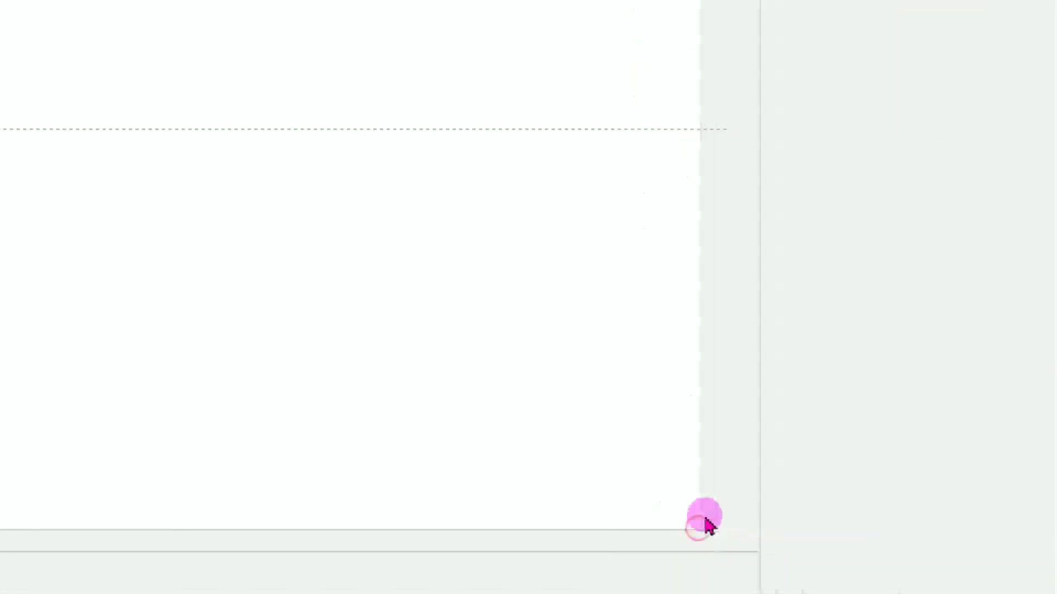
click(815, 322)
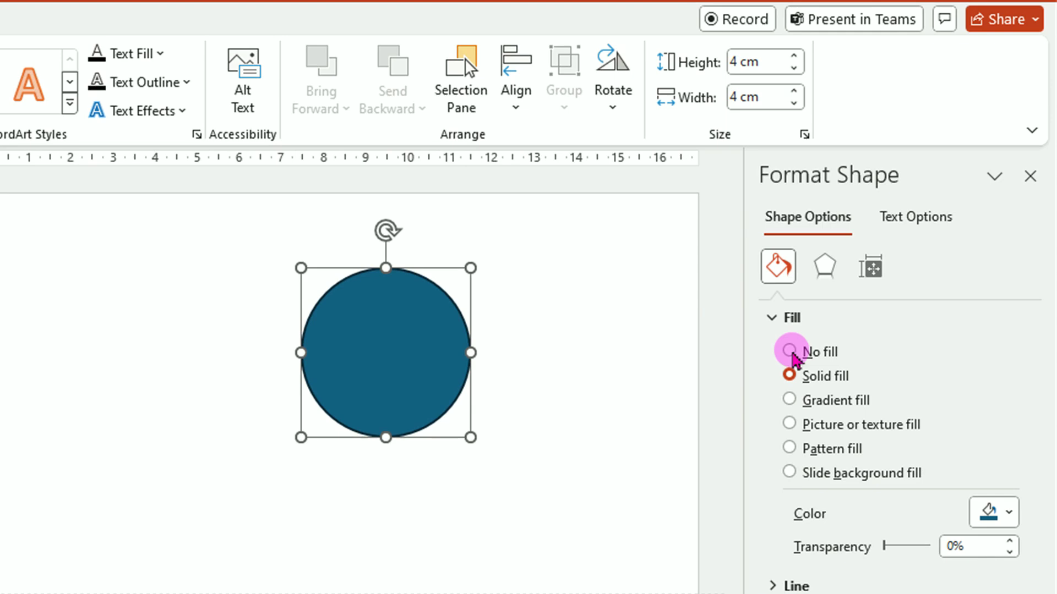
click(790, 351)
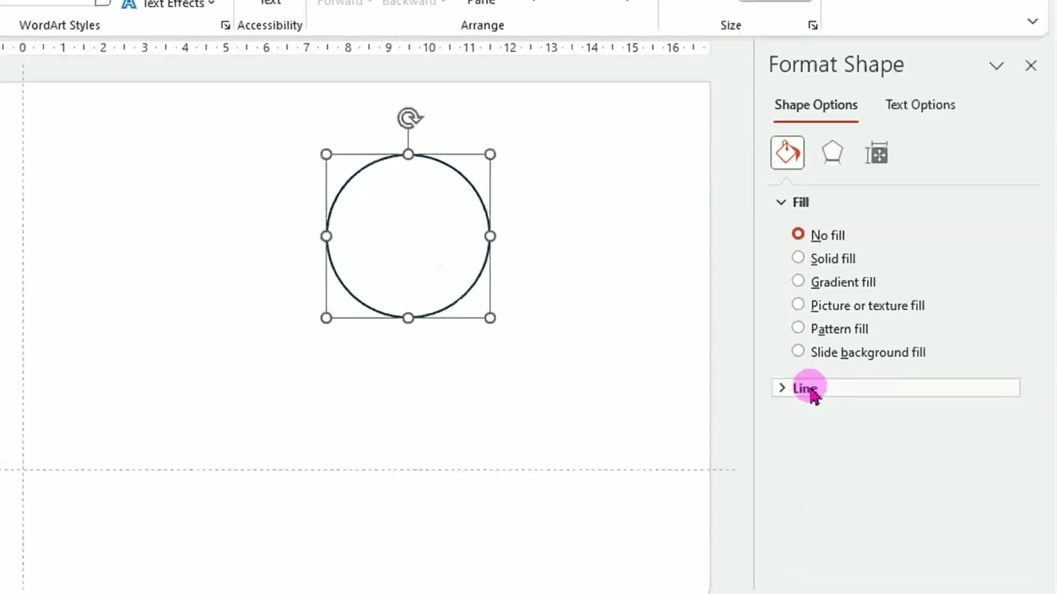
- Give the outline 1 pt width in Turquoise, Accent 4, Darker 25%
click(795, 510)
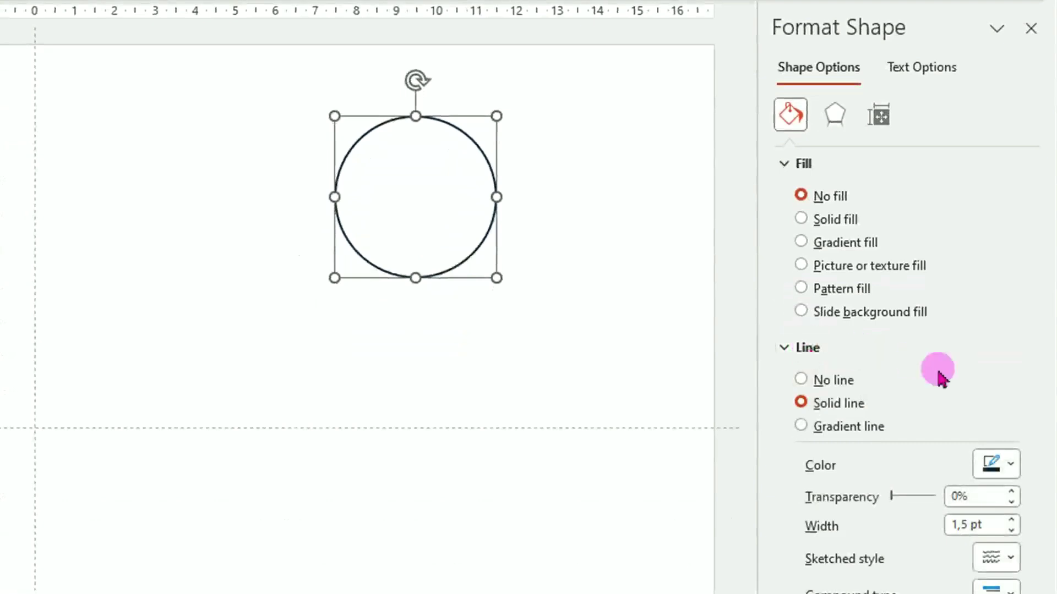
click(1011, 530)
click(1011, 530)
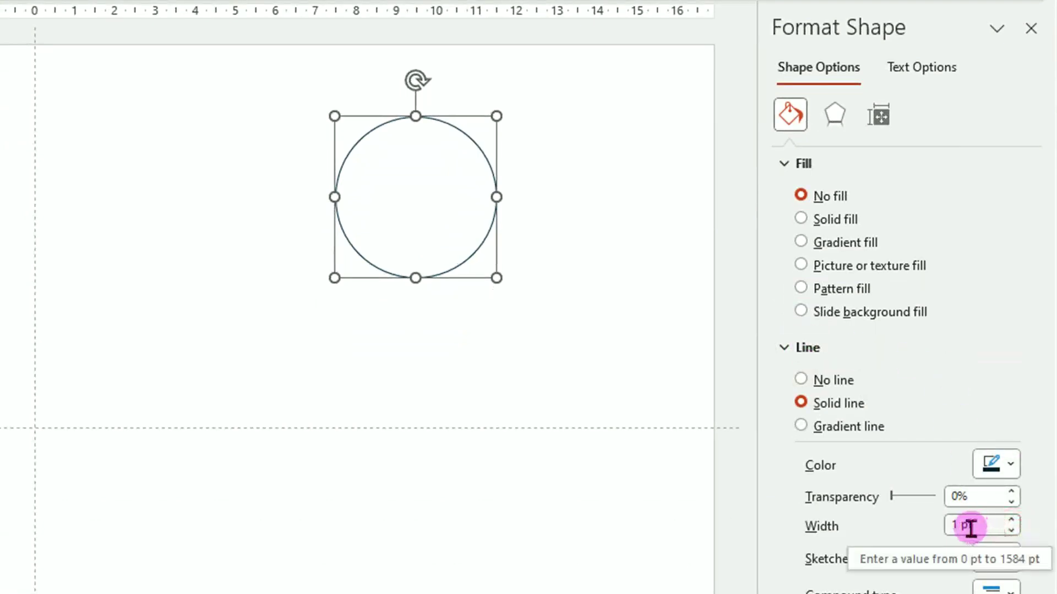
click(1013, 465)
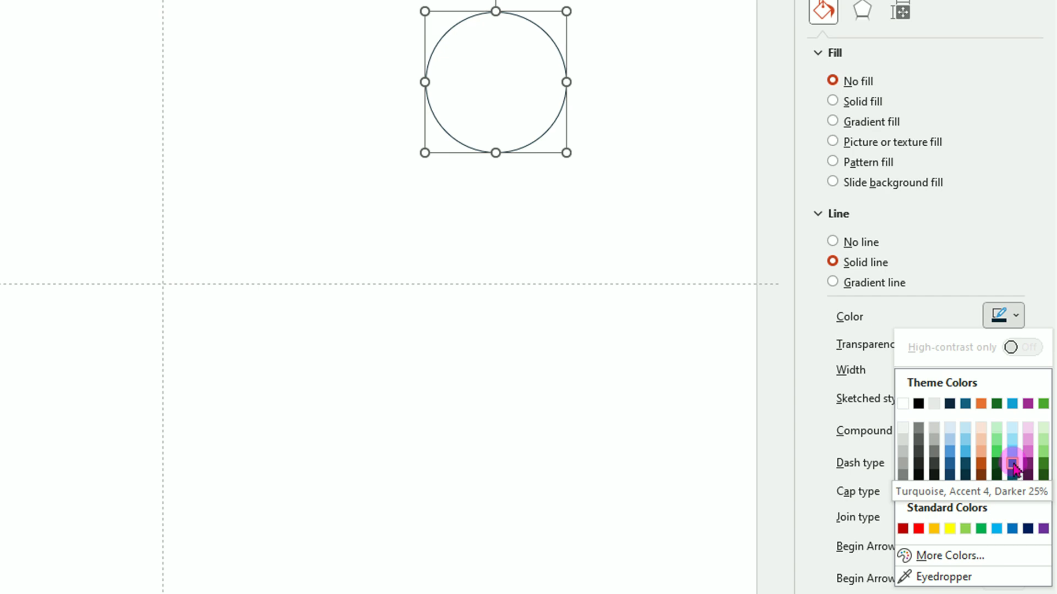
click(1012, 465)
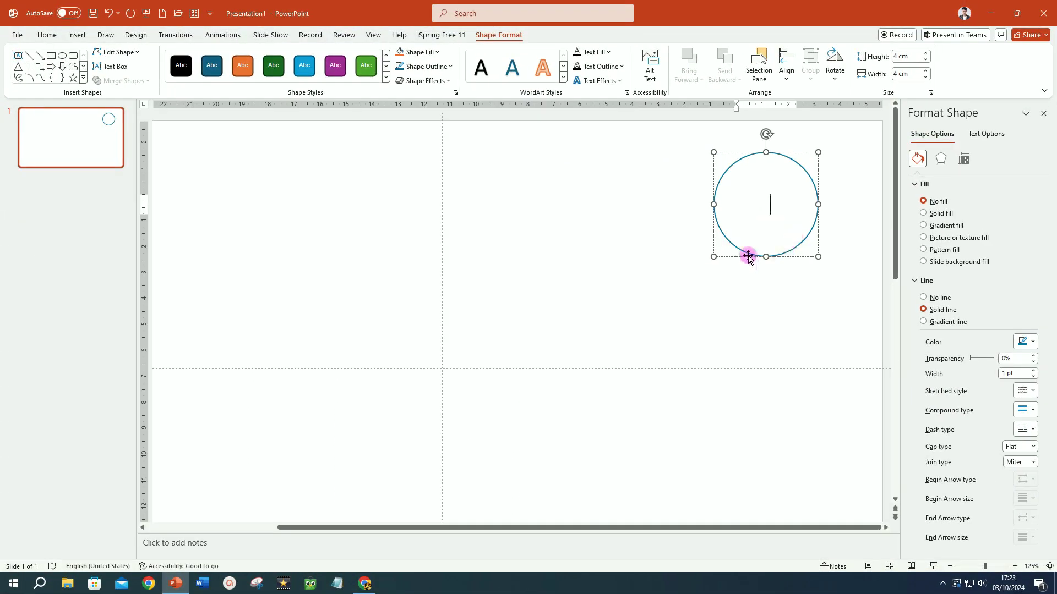
click(750, 253)
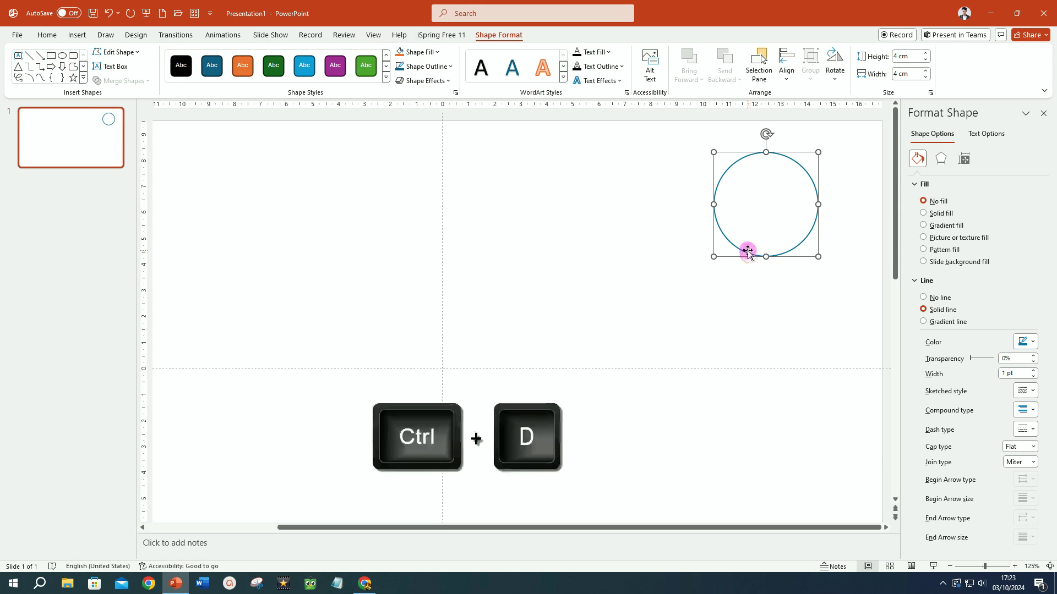
- Duplicate the circle, size the copy to 3,9 cm and thin its outline to 0,75 pt
key(ctrl+d)
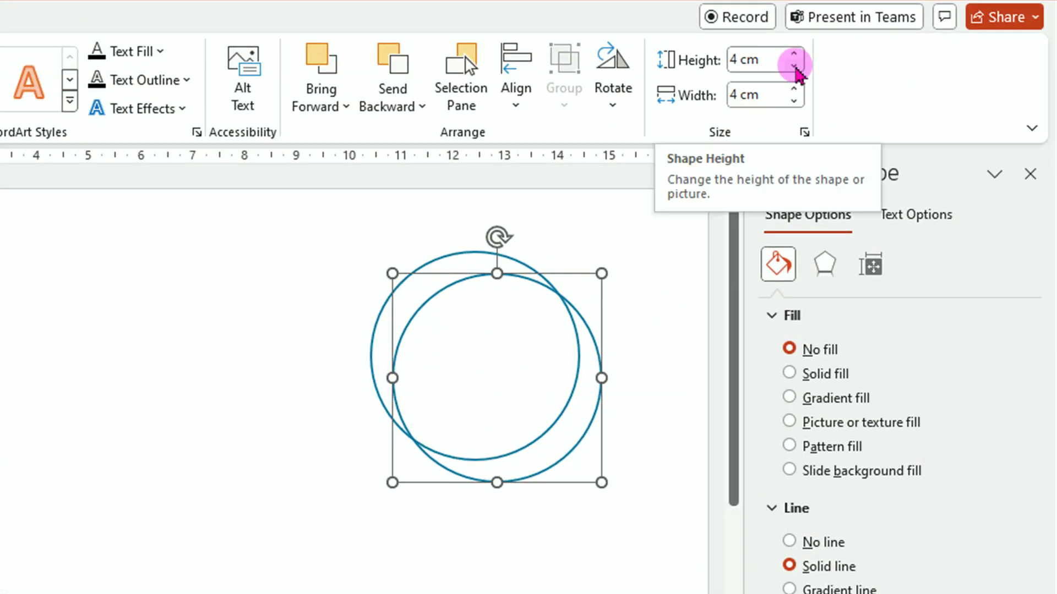
click(794, 66)
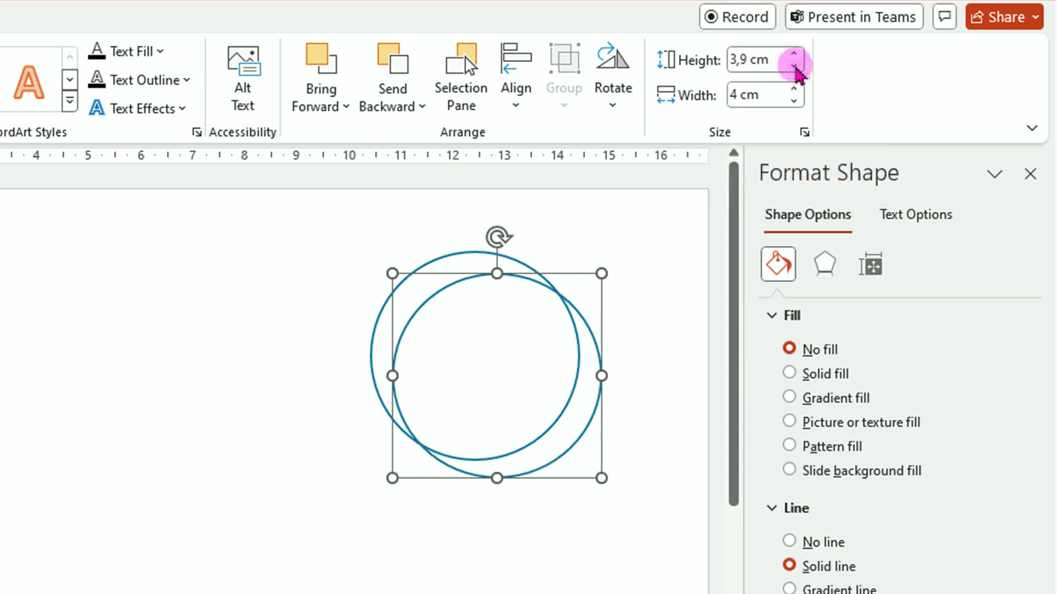
click(794, 101)
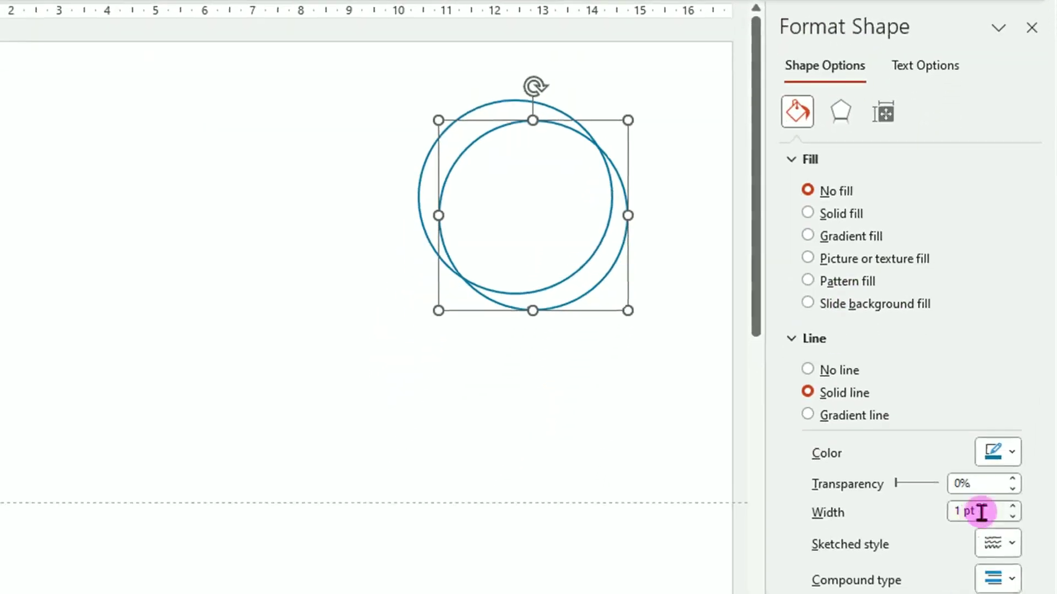
click(1012, 516)
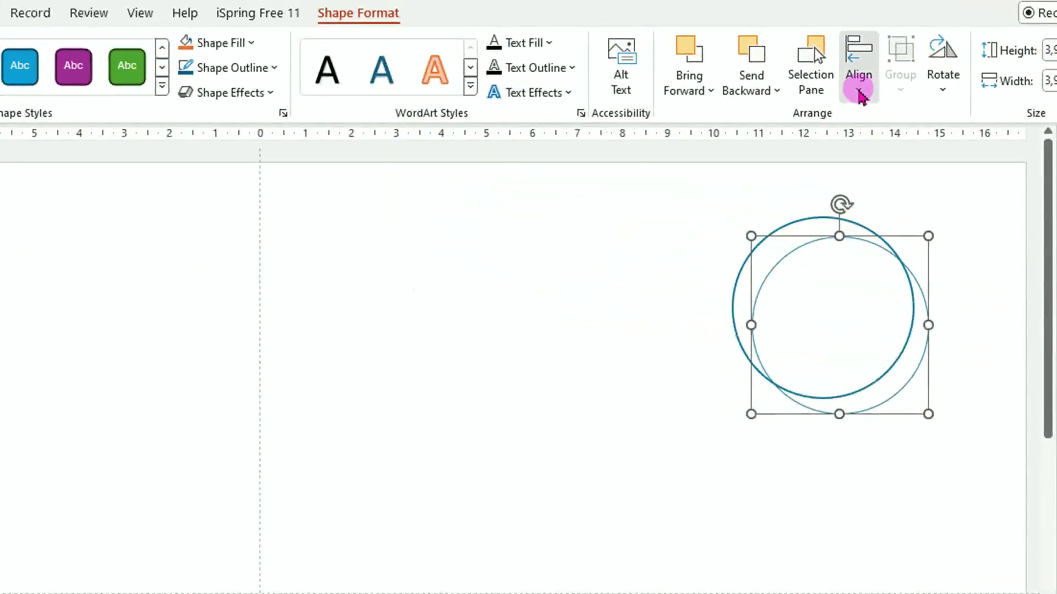
- Align the thin copy to the slide's centre and middle
click(858, 92)
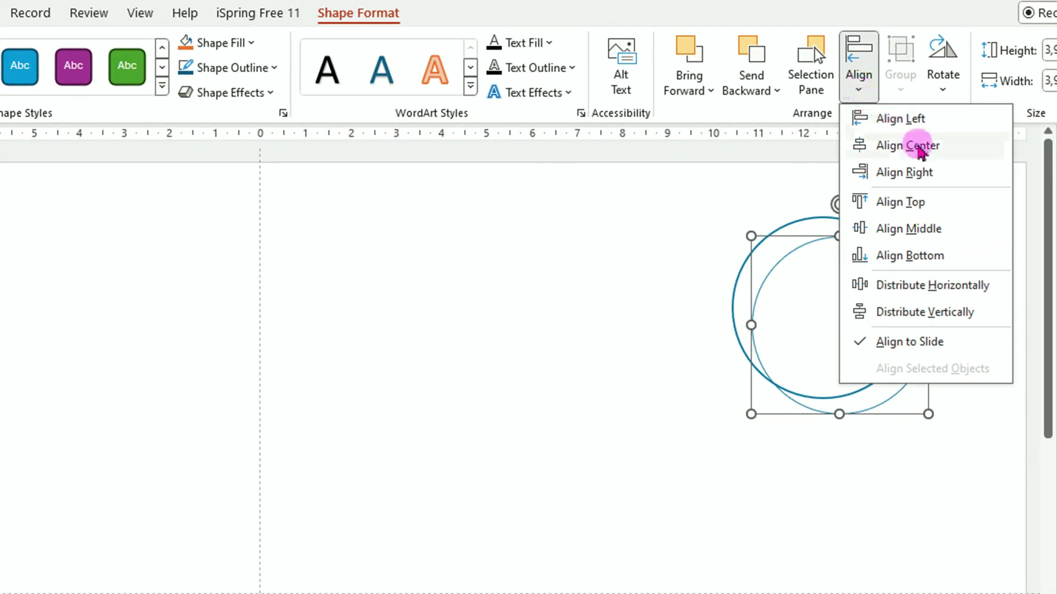
click(918, 148)
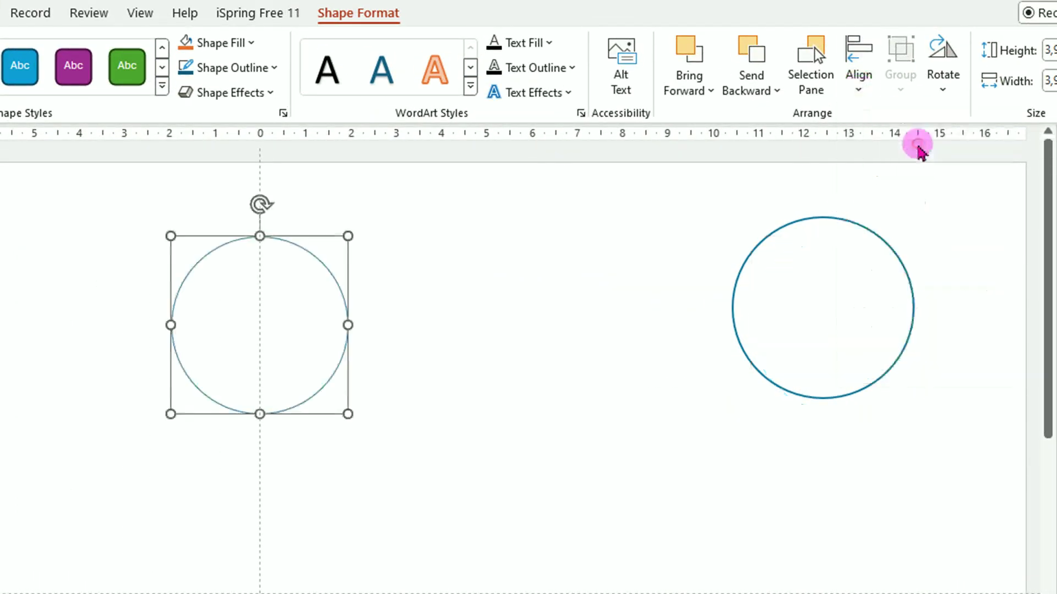
click(857, 95)
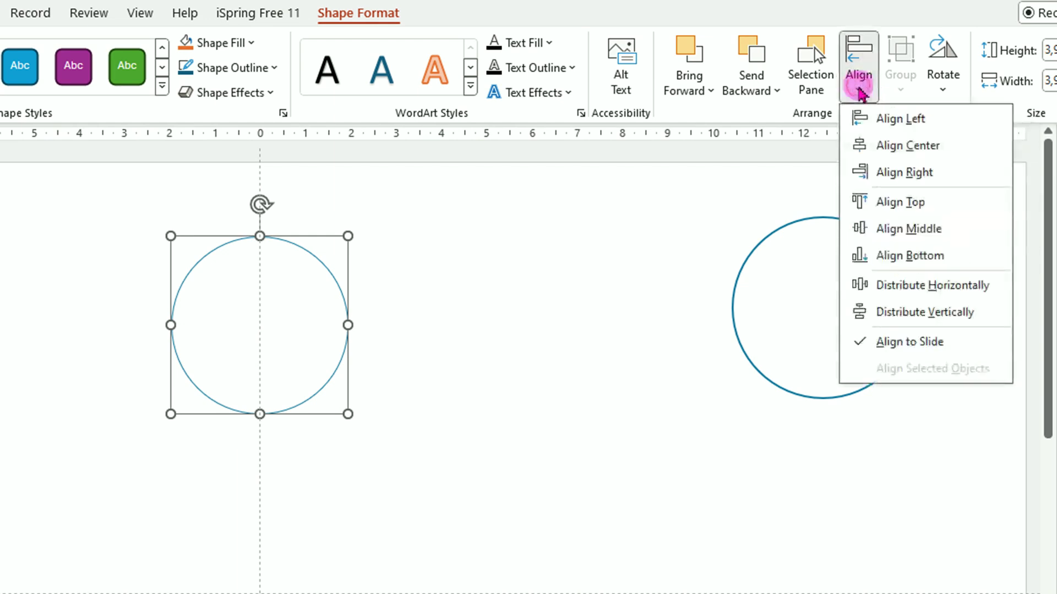
click(909, 228)
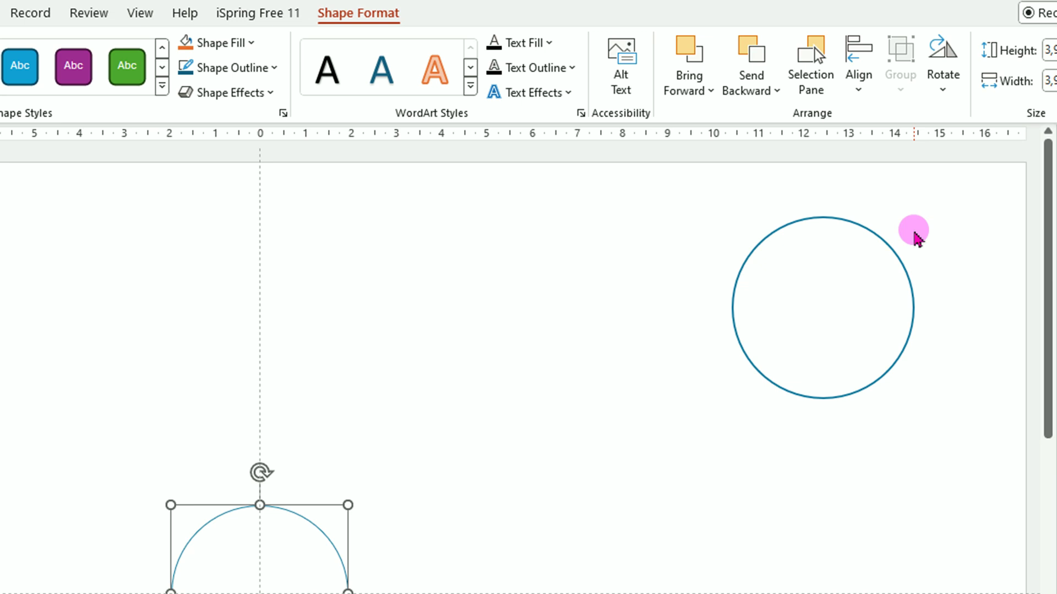
click(875, 232)
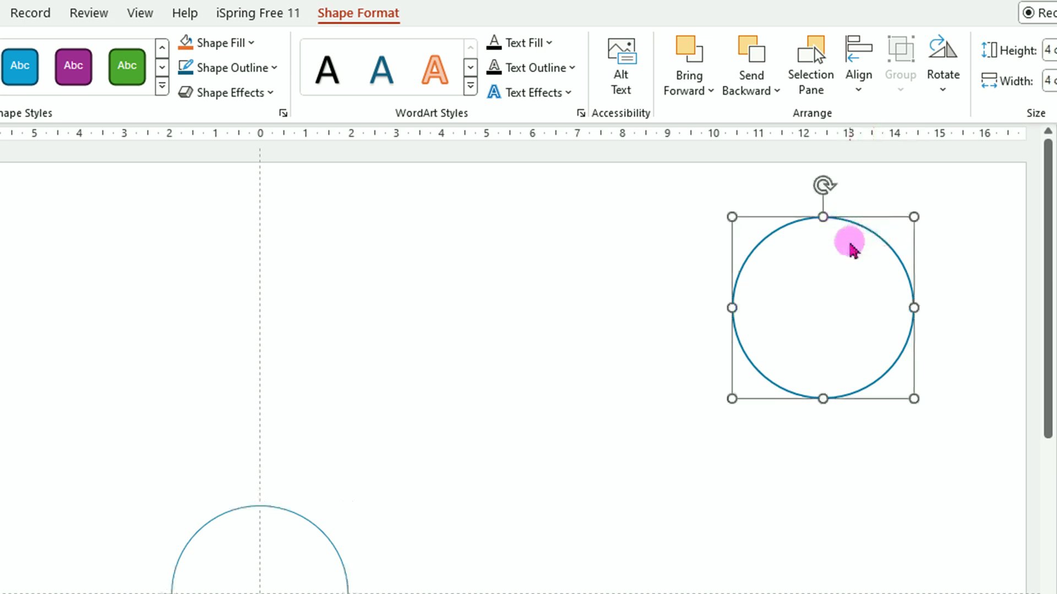
- Duplicate the circle and resize the copy to 2,7 cm by 2,7 cm
key(ctrl+d)
key(ctrl+d)
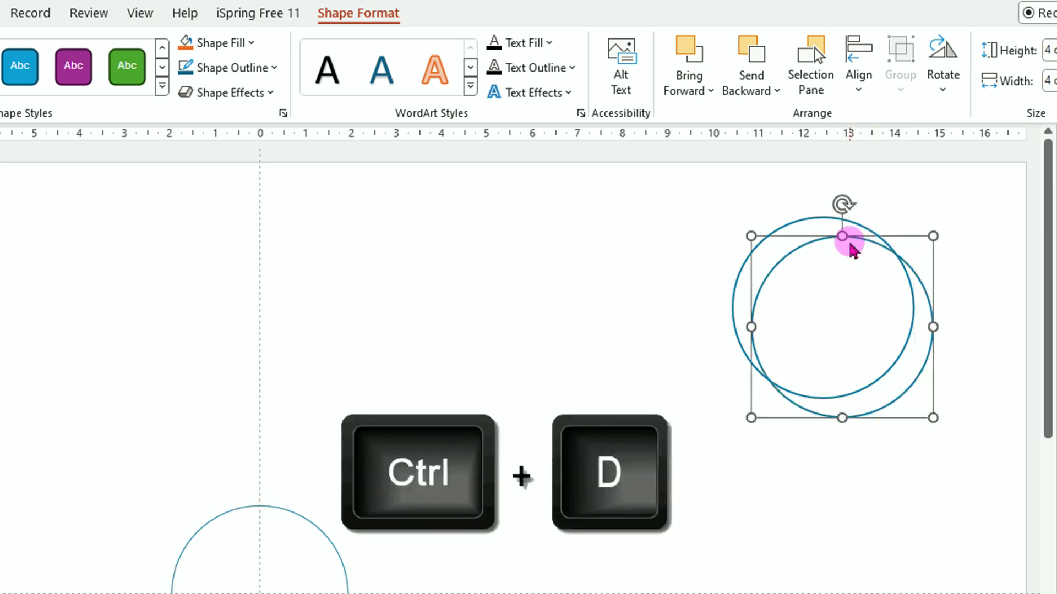
double_click(916, 278)
click(794, 70)
click(794, 70)
click(794, 70)
click(795, 70)
click(794, 70)
click(795, 71)
click(794, 104)
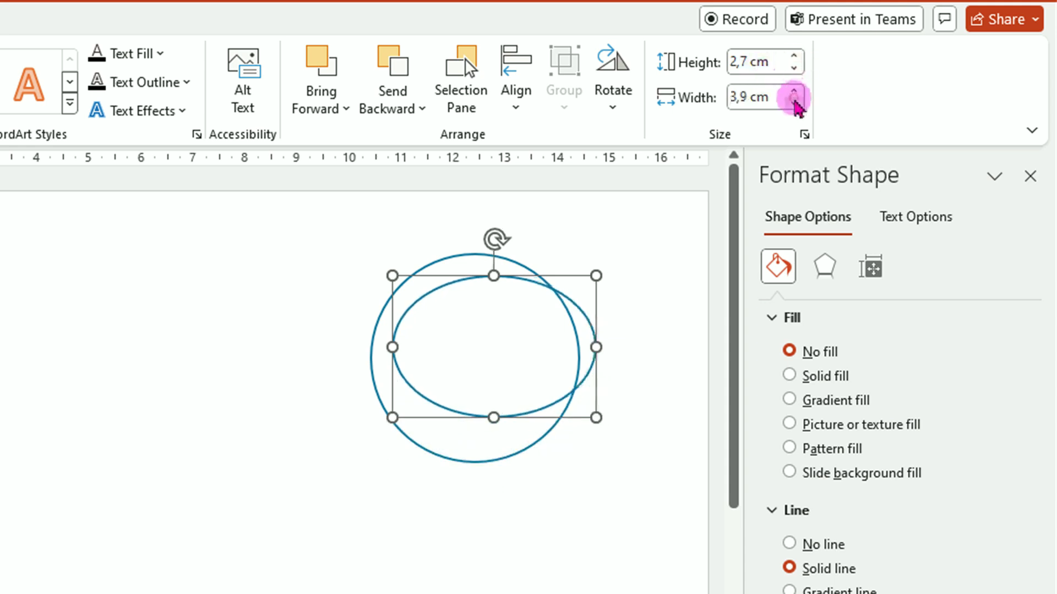
click(794, 105)
click(794, 105)
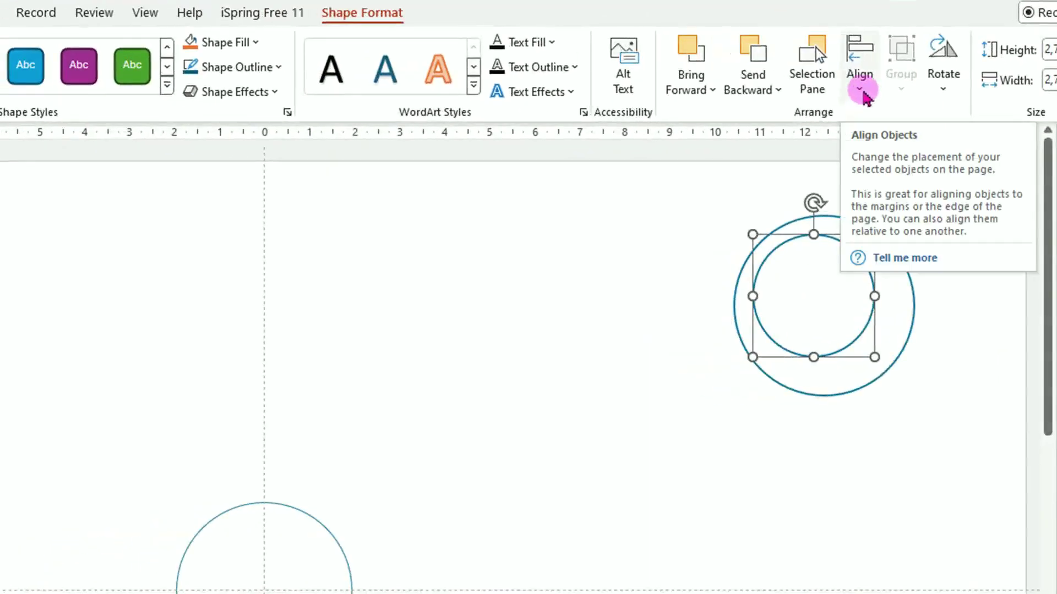
- Centre the small circle horizontally and vertically on the slide
click(862, 92)
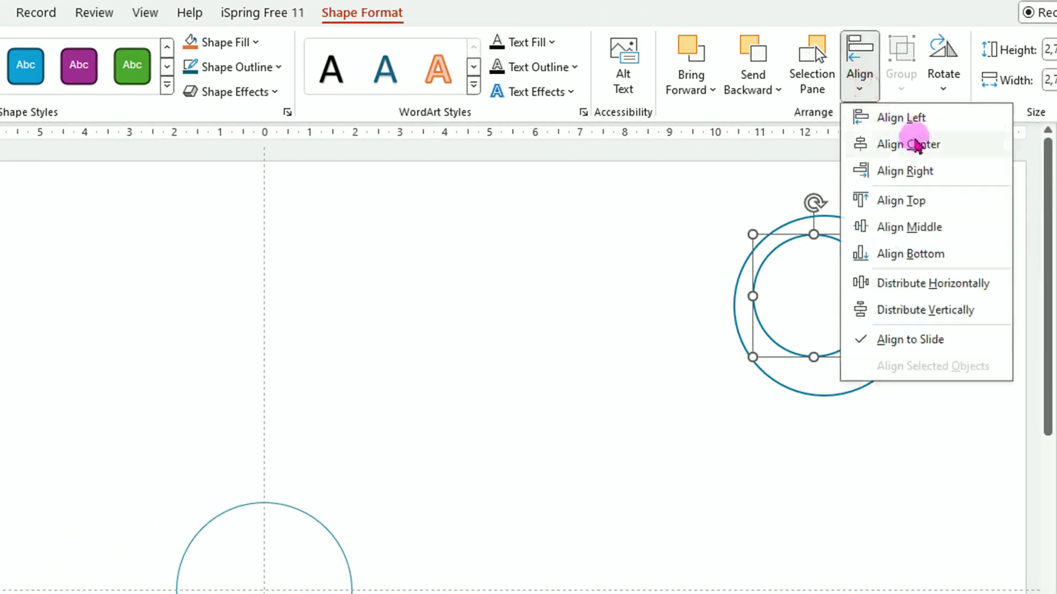
click(915, 145)
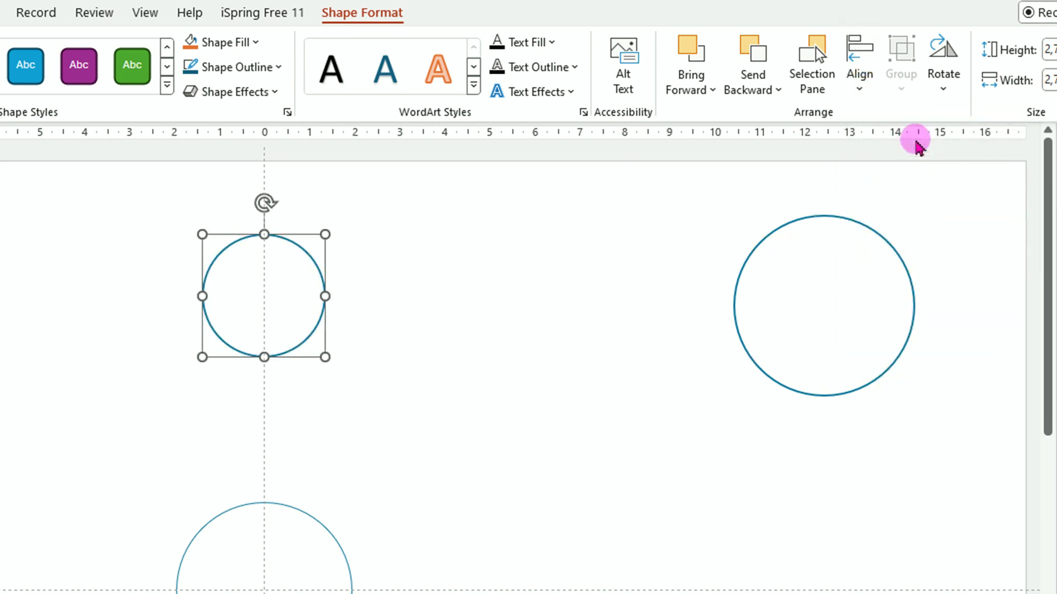
click(862, 92)
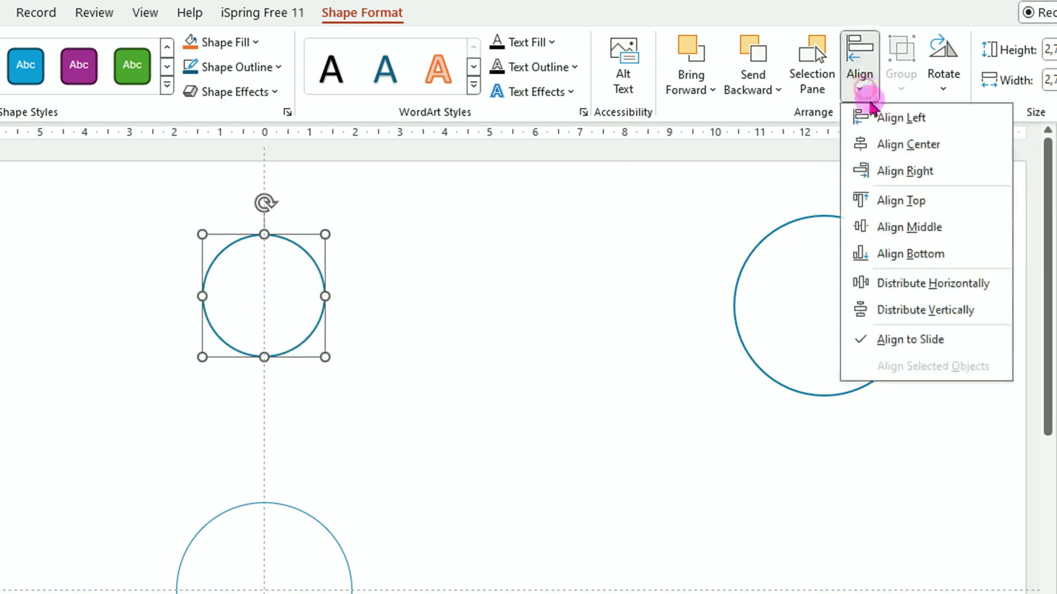
click(925, 230)
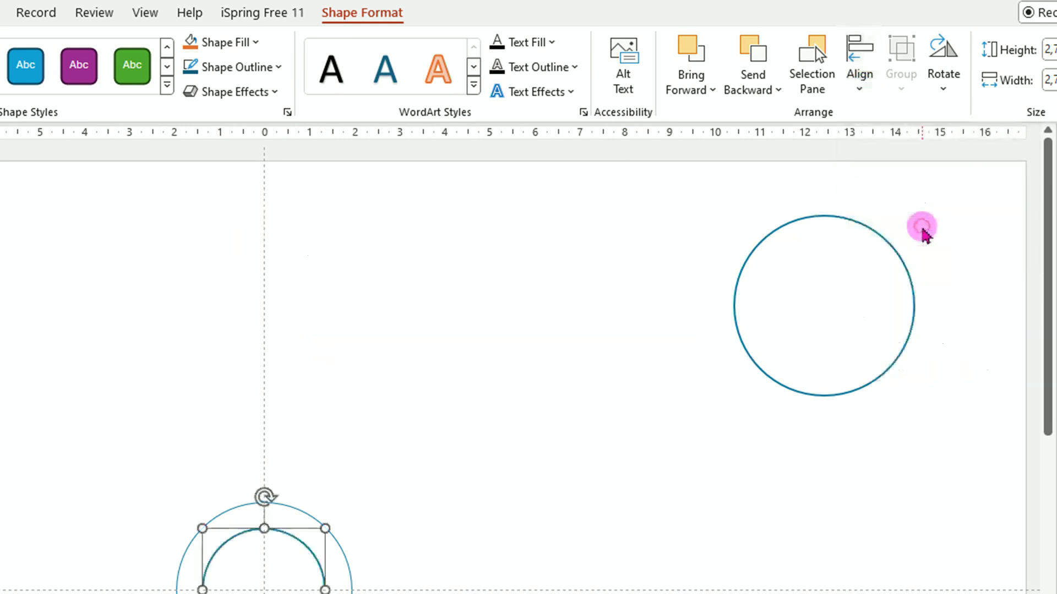
- Centre the large 4 cm circle horizontally and vertically on the slide
click(882, 241)
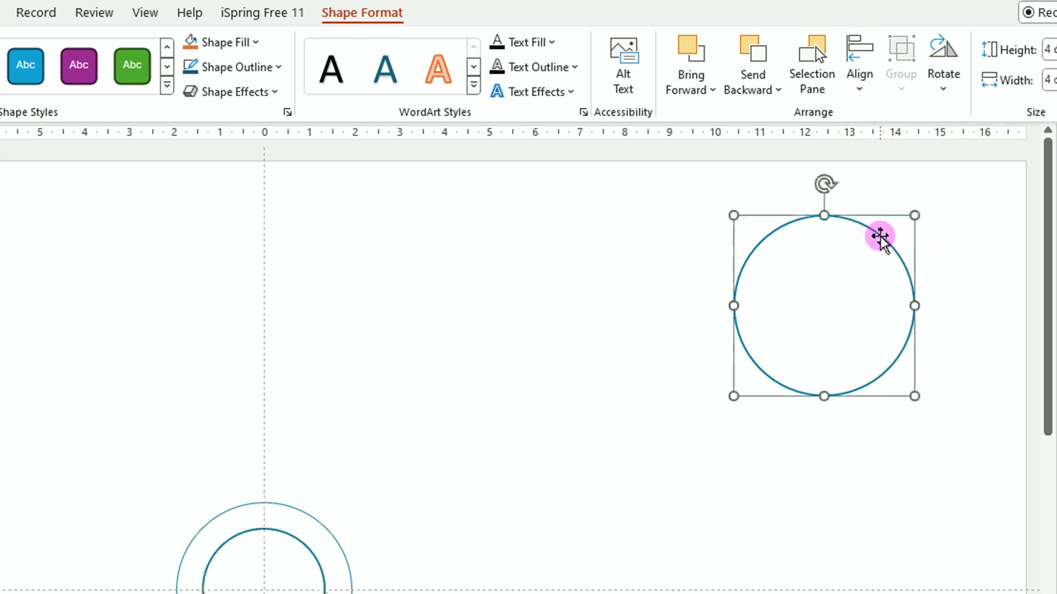
click(859, 88)
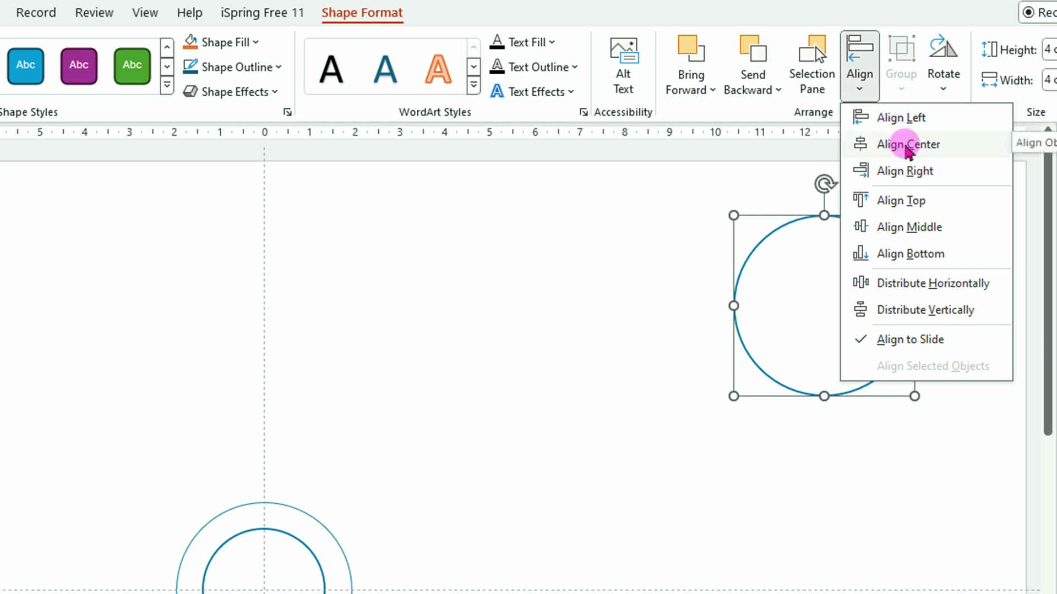
click(907, 145)
click(865, 91)
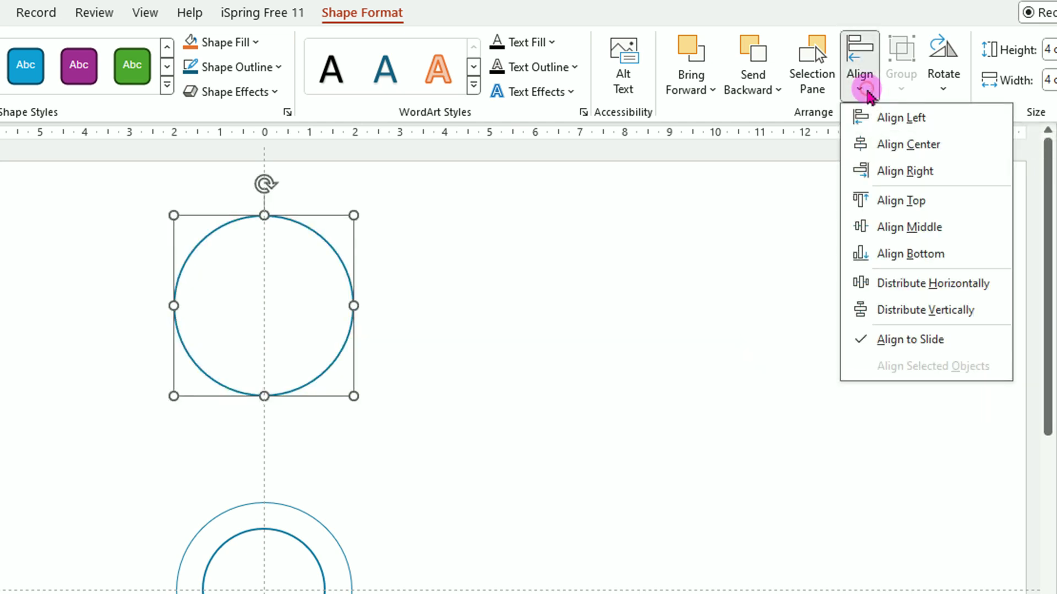
click(909, 227)
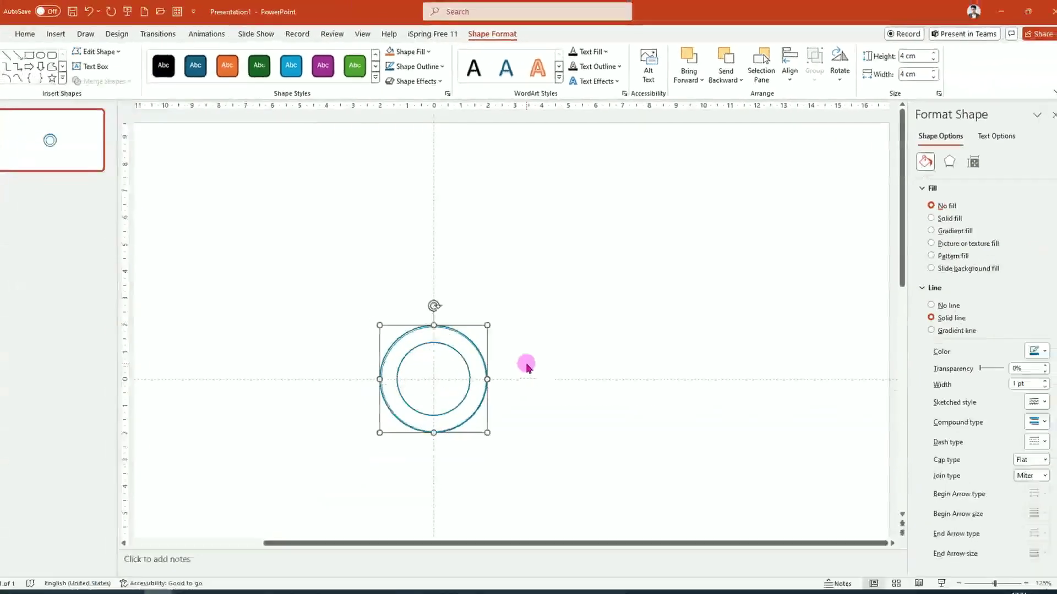
scroll(481, 406, up, 2)
scroll(509, 396, up, 5)
scroll(542, 372, up, 2)
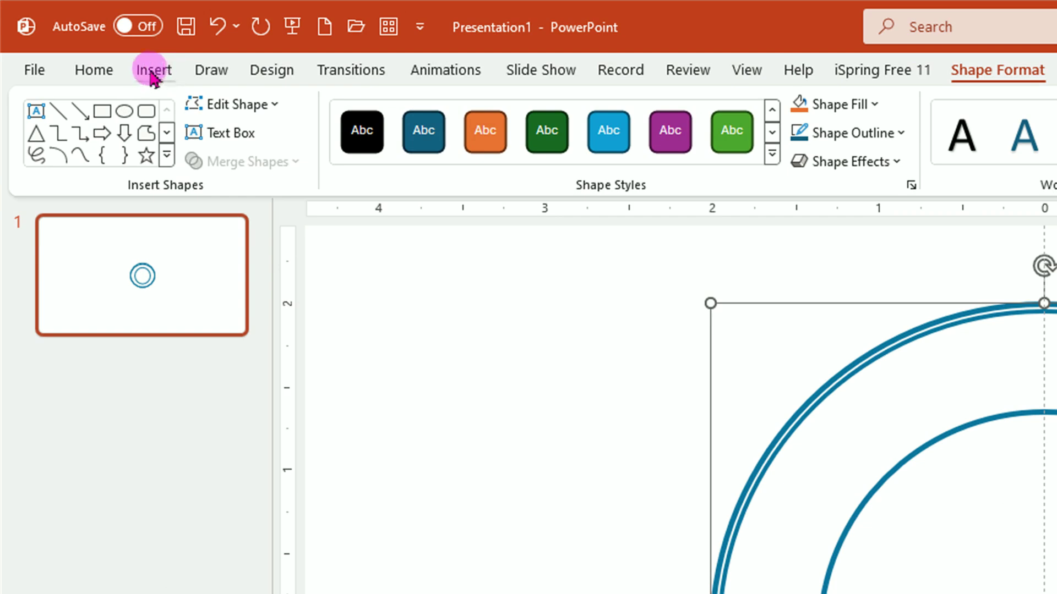
- Draw a rectangle over the rings sized 3,68 cm wide by 1 cm high
click(154, 71)
click(487, 157)
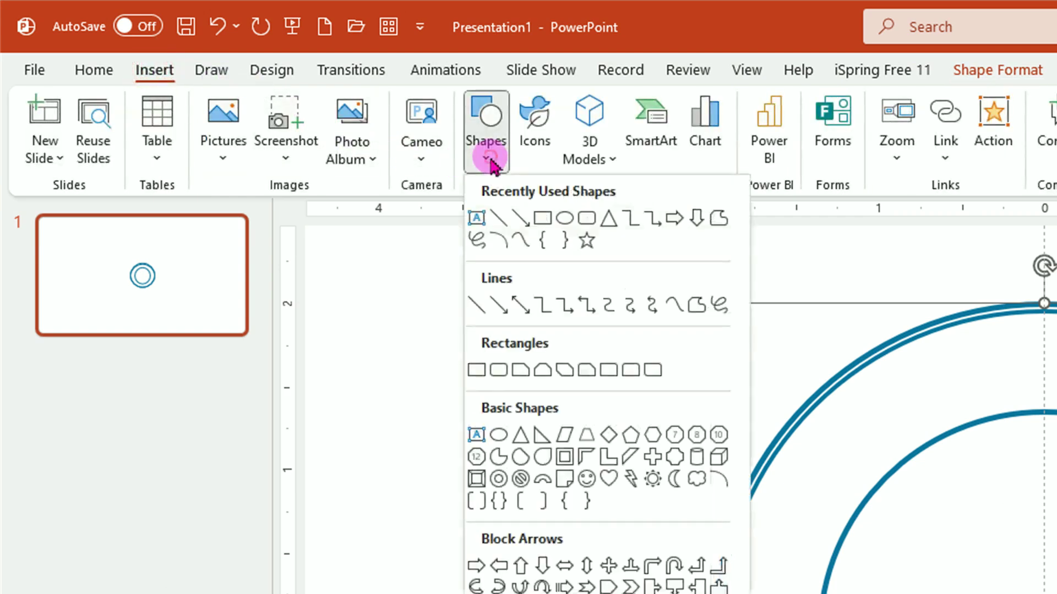
click(477, 370)
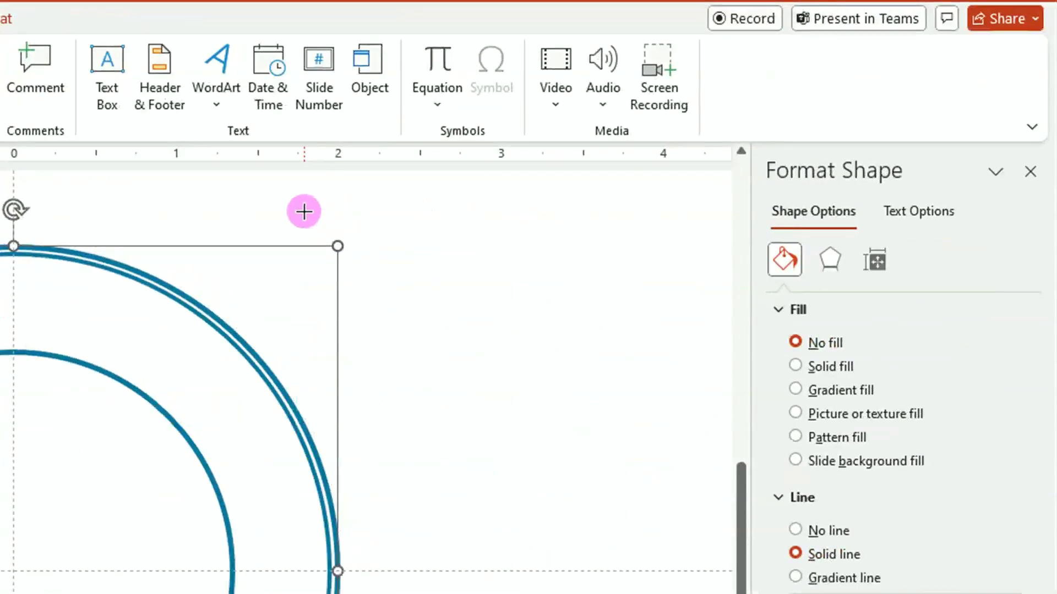
drag(303, 212, 700, 346)
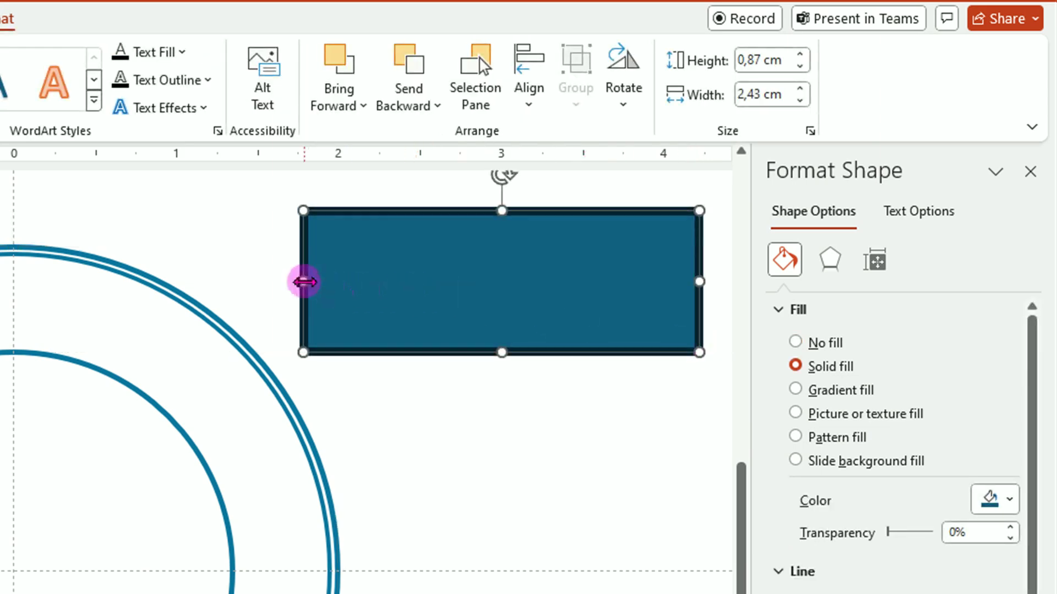
drag(304, 282, 100, 282)
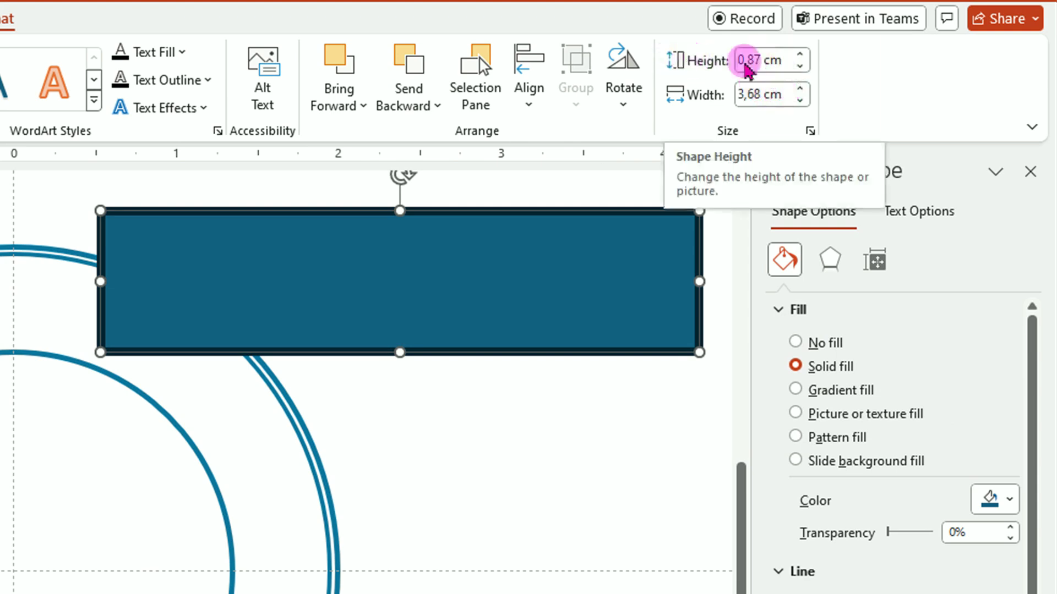
click(799, 55)
click(799, 55)
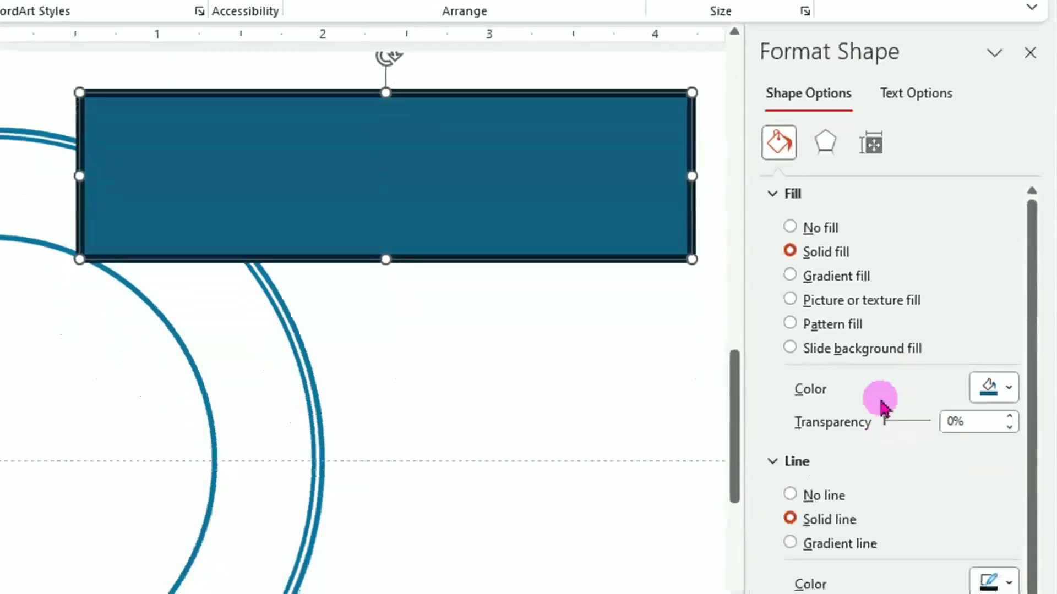
- Make the rectangle's fill 56% transparent and remove its outline
drag(885, 406, 910, 404)
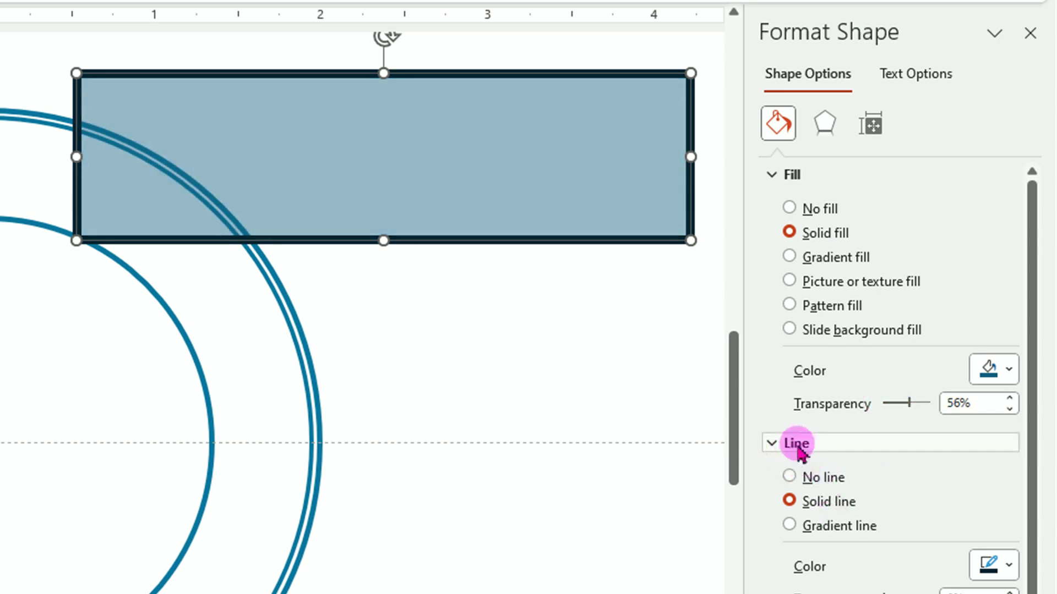
click(788, 478)
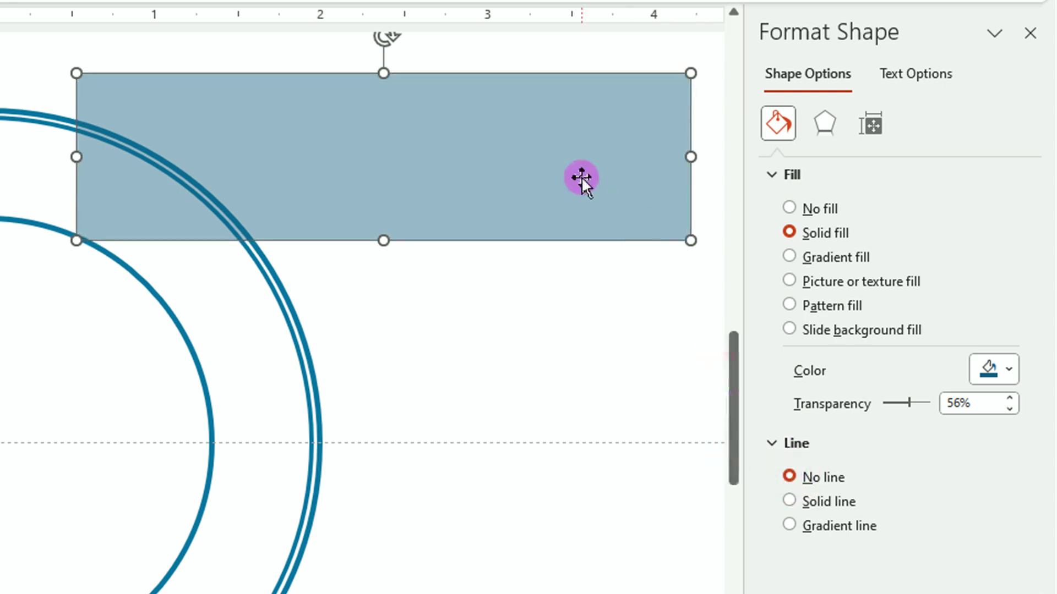
click(837, 88)
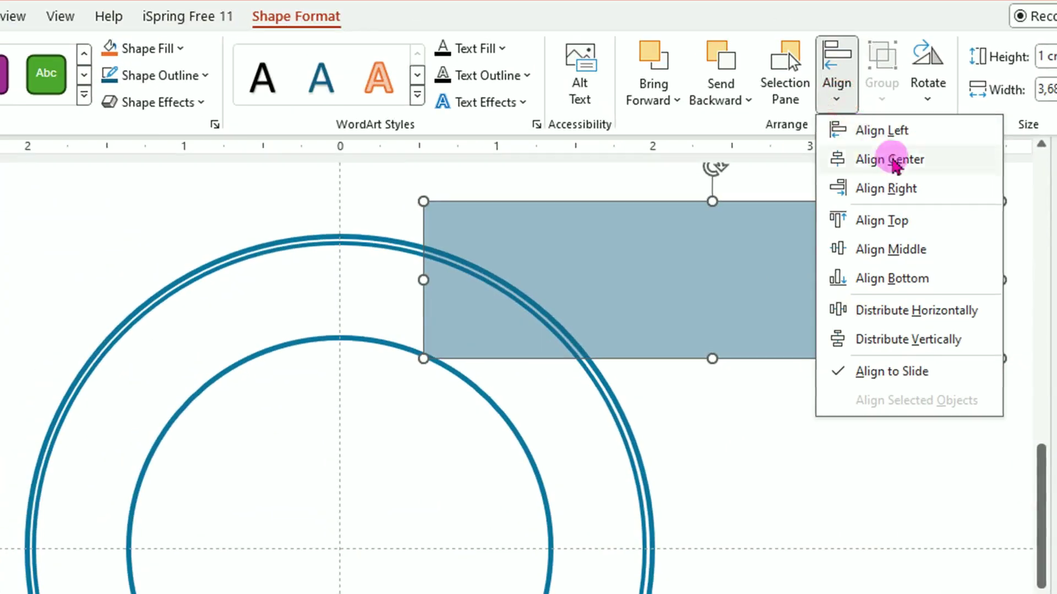
- Align the rectangle to the slide's centre and middle
click(887, 158)
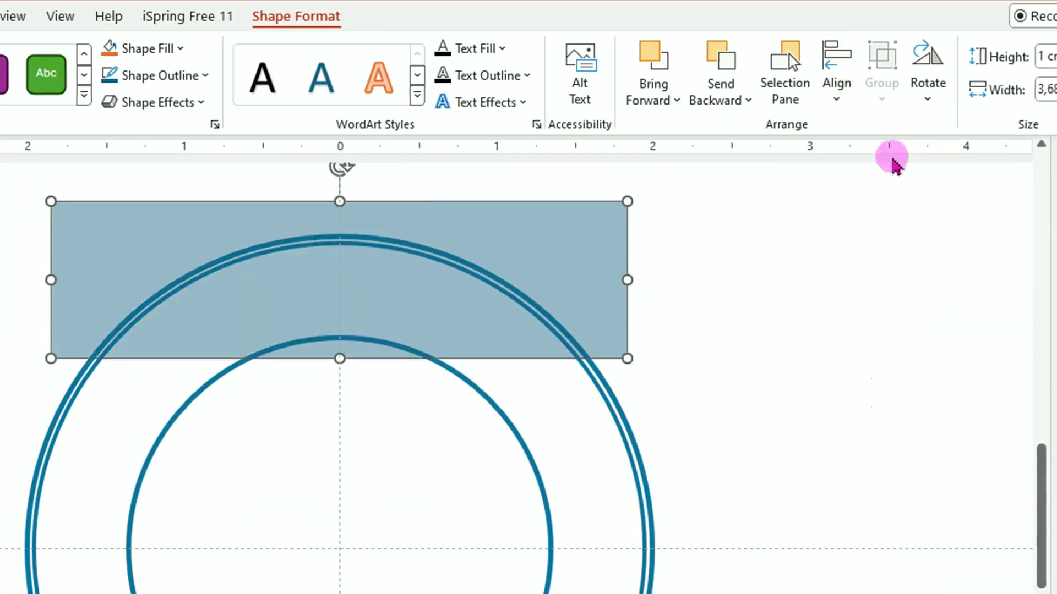
click(838, 100)
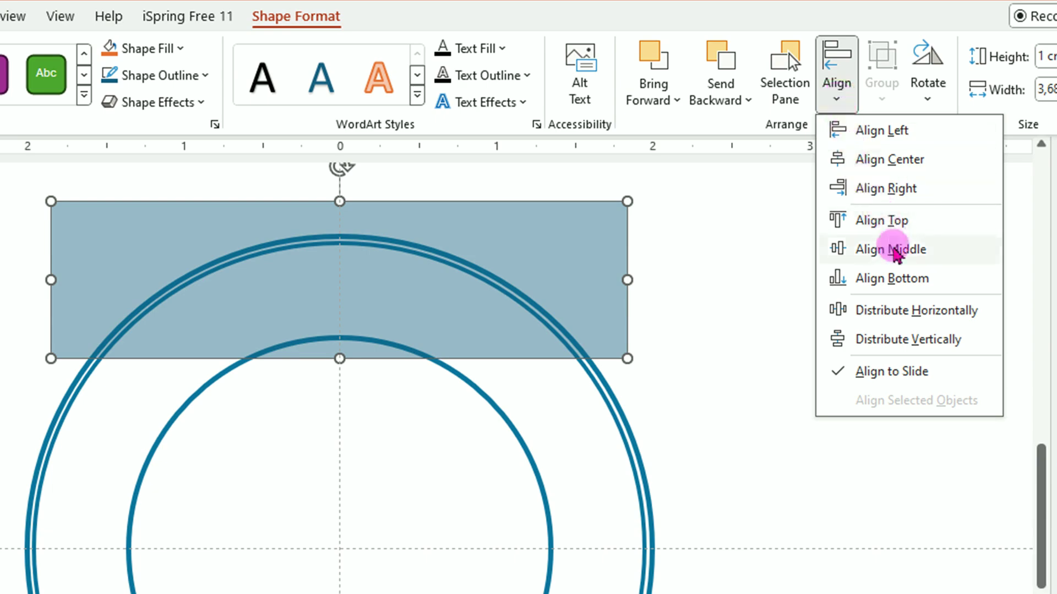
click(865, 248)
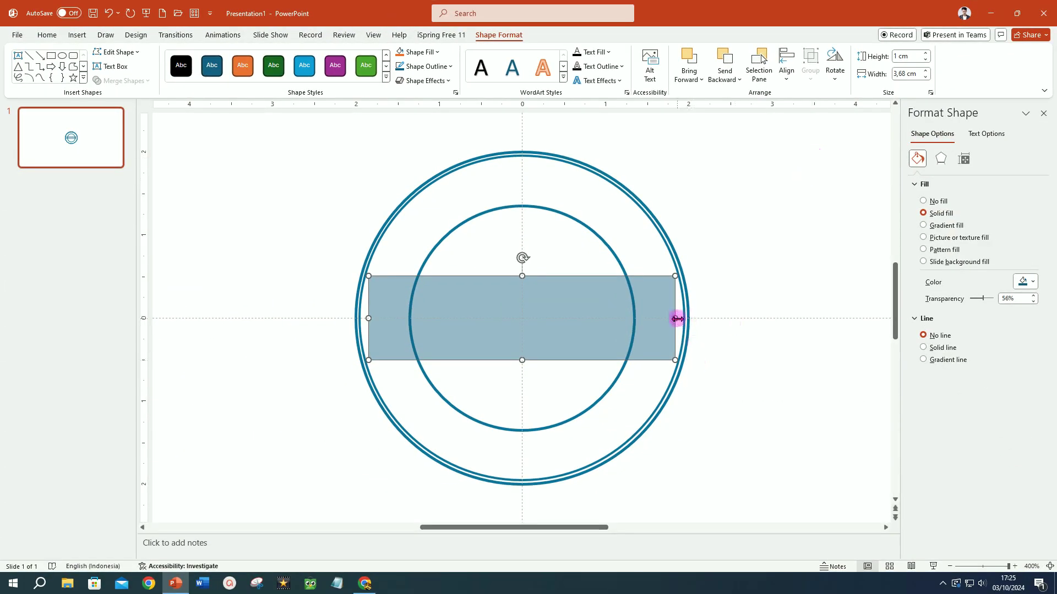
- Drag the rectangle's side edges inward to meet the inner circle
drag(675, 318, 628, 319)
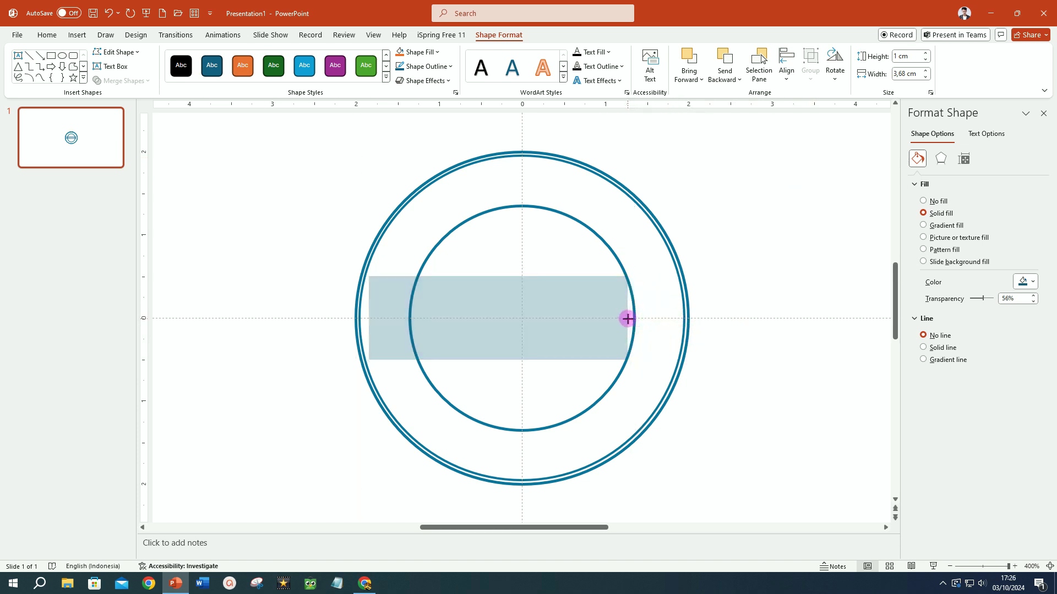
drag(628, 318, 628, 318)
drag(369, 317, 418, 319)
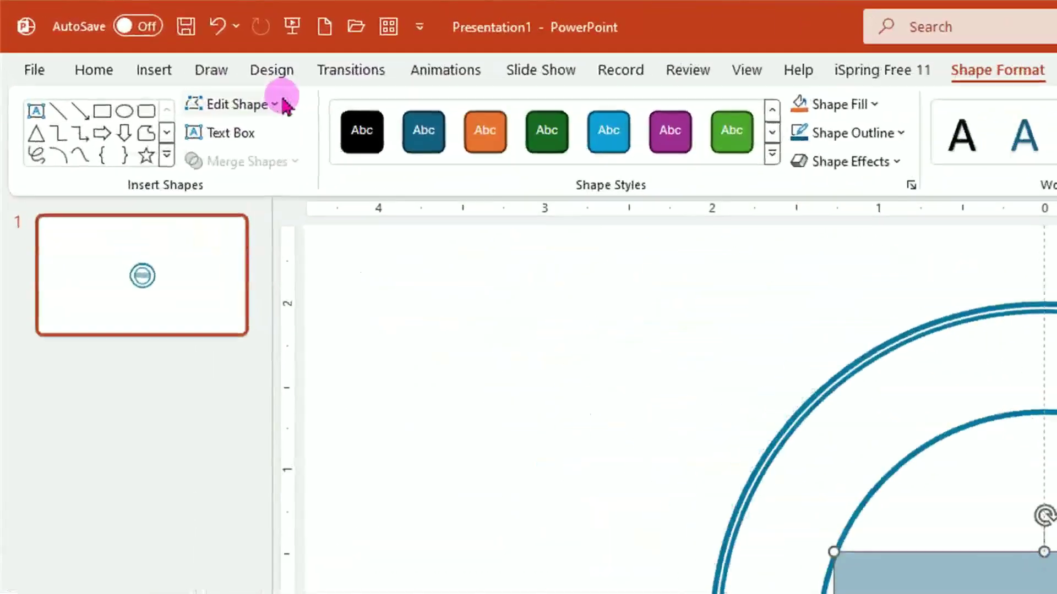
- Draw a straight line along the rectangle's top edge
click(154, 71)
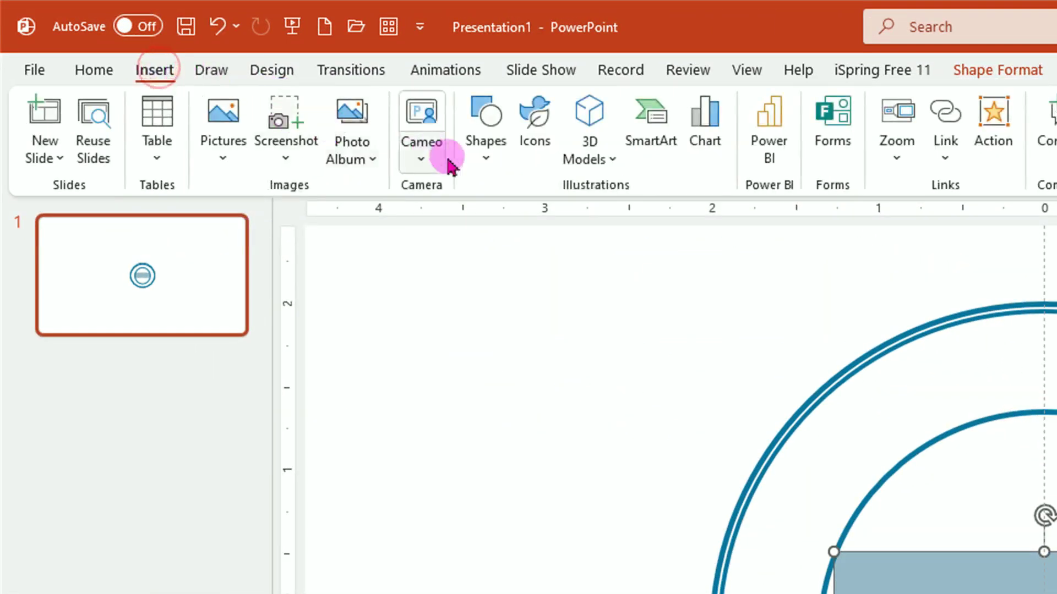
click(487, 158)
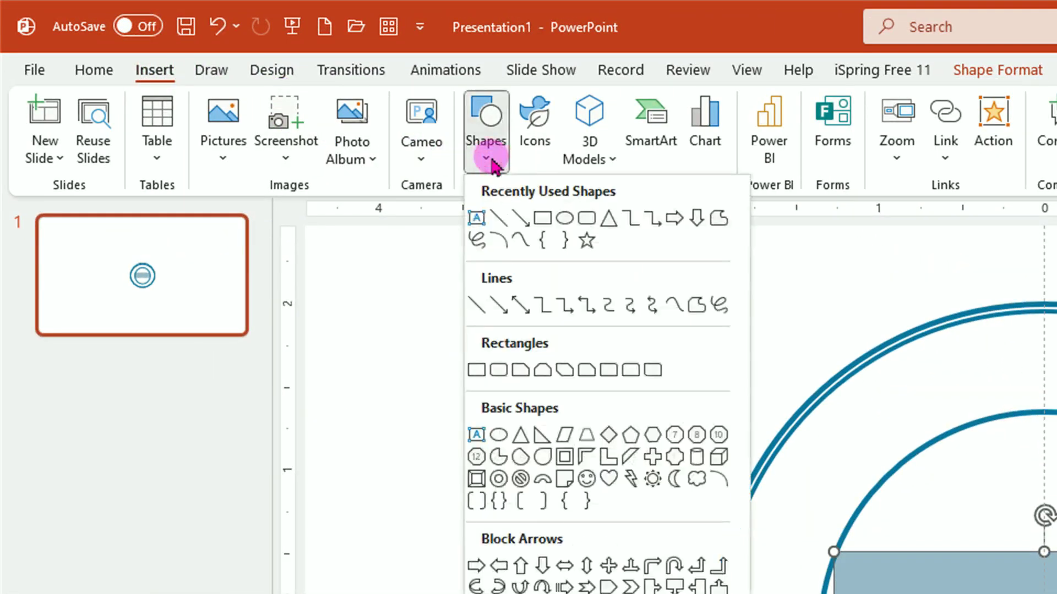
click(476, 308)
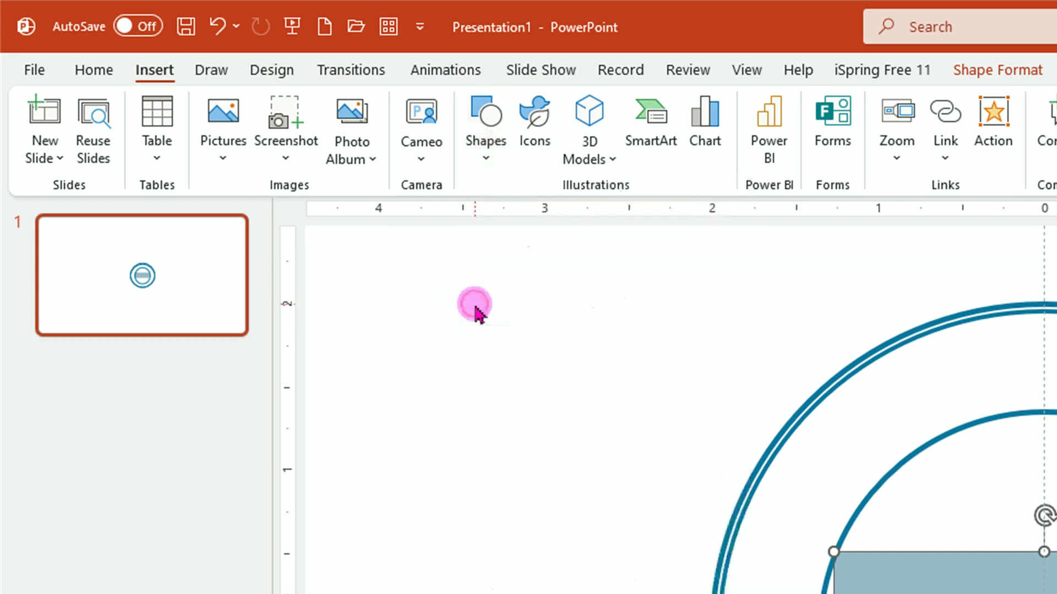
click(418, 278)
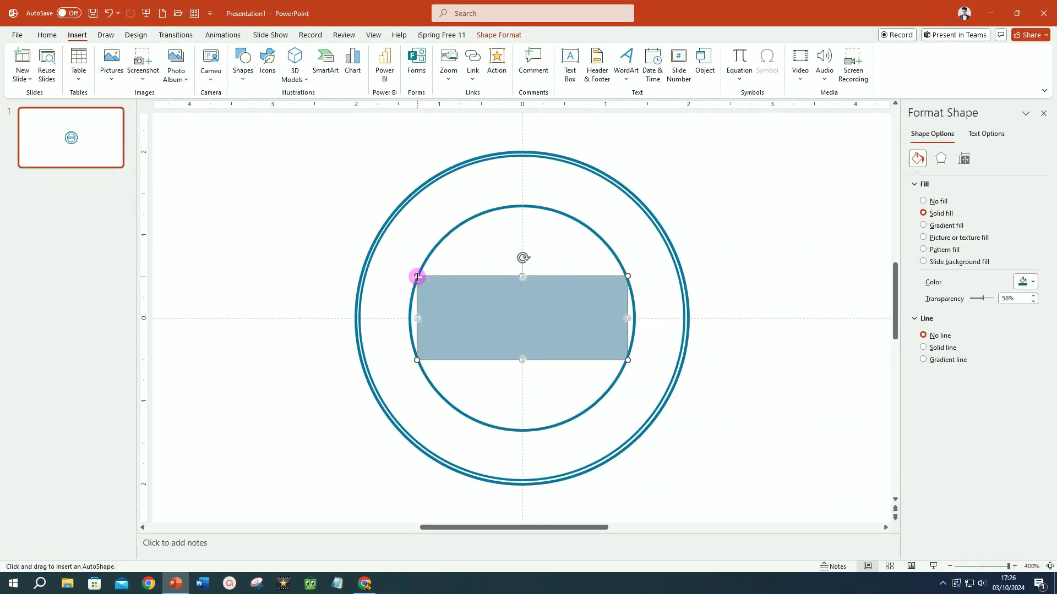
drag(417, 277, 599, 278)
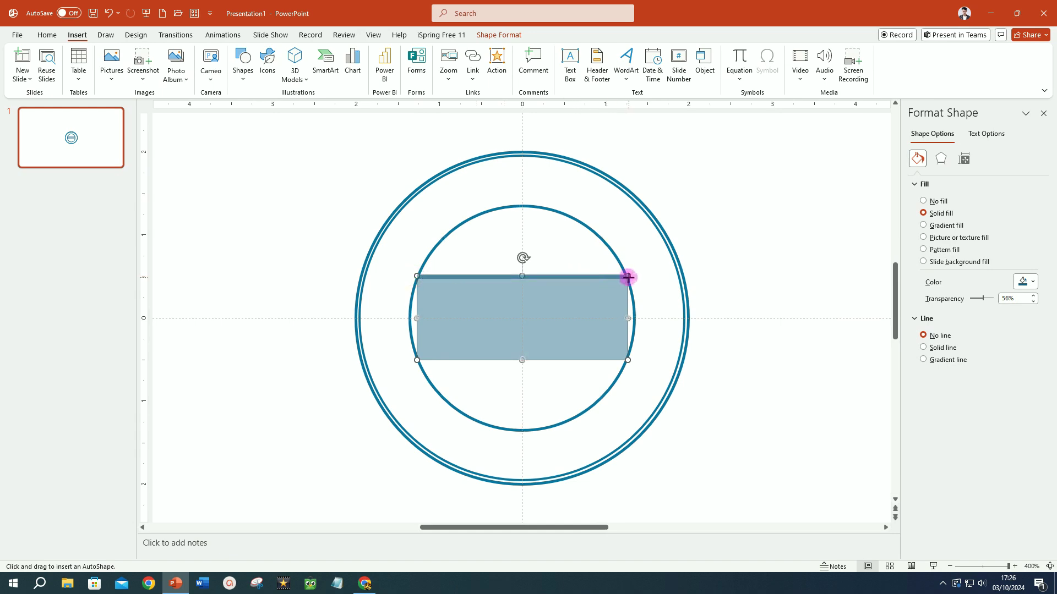
drag(628, 277, 629, 277)
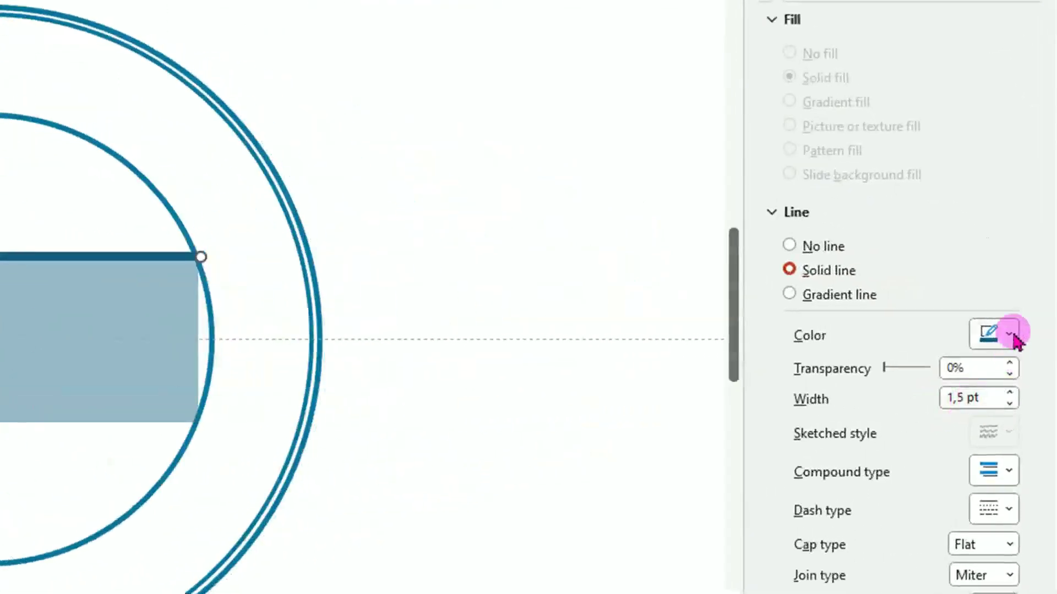
- Colour the line teal and set its width to 1 pt
click(1011, 334)
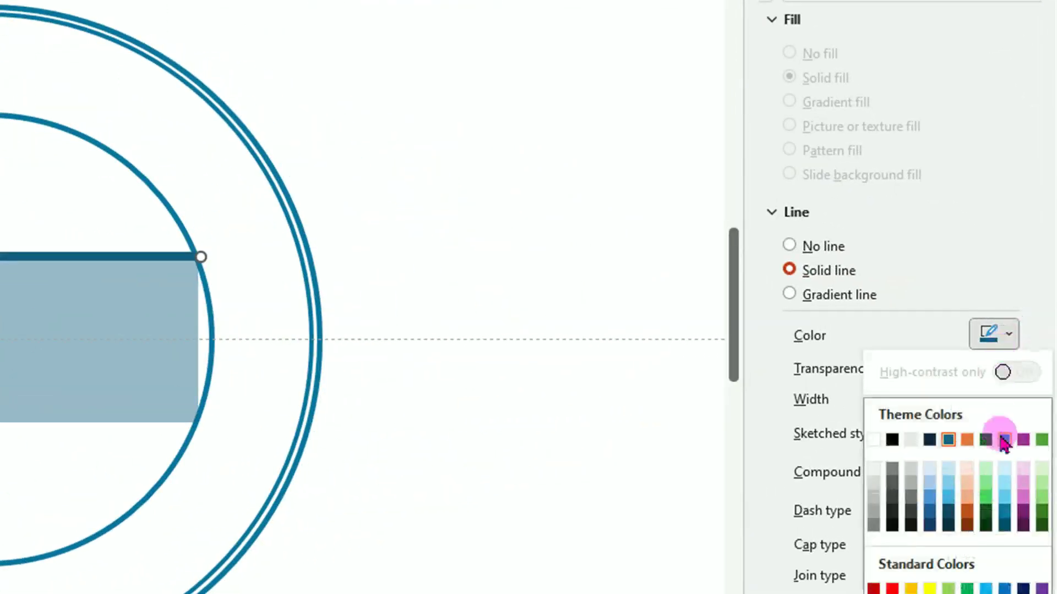
click(1005, 512)
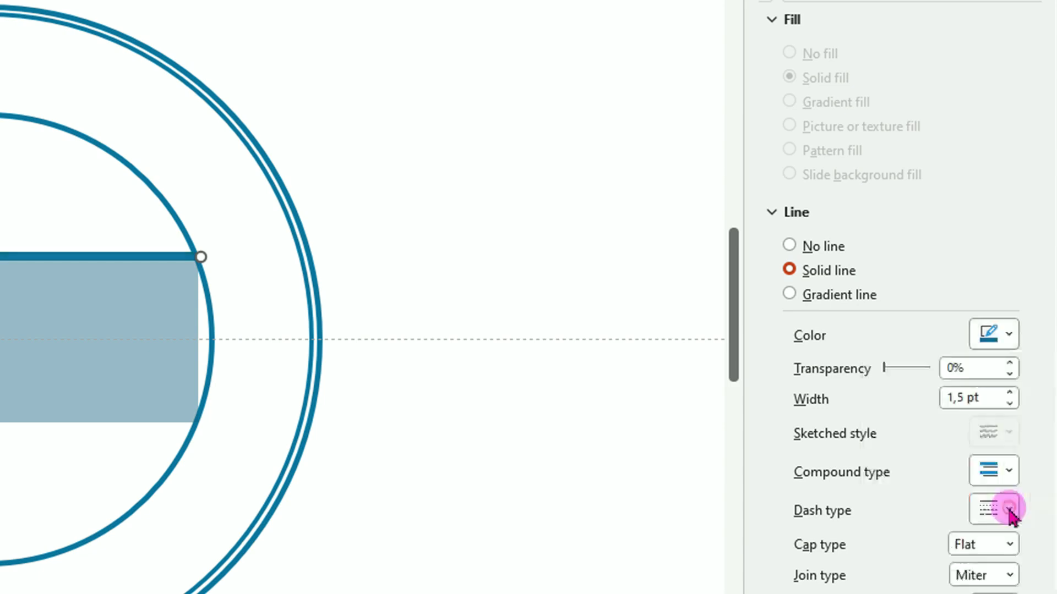
click(1009, 405)
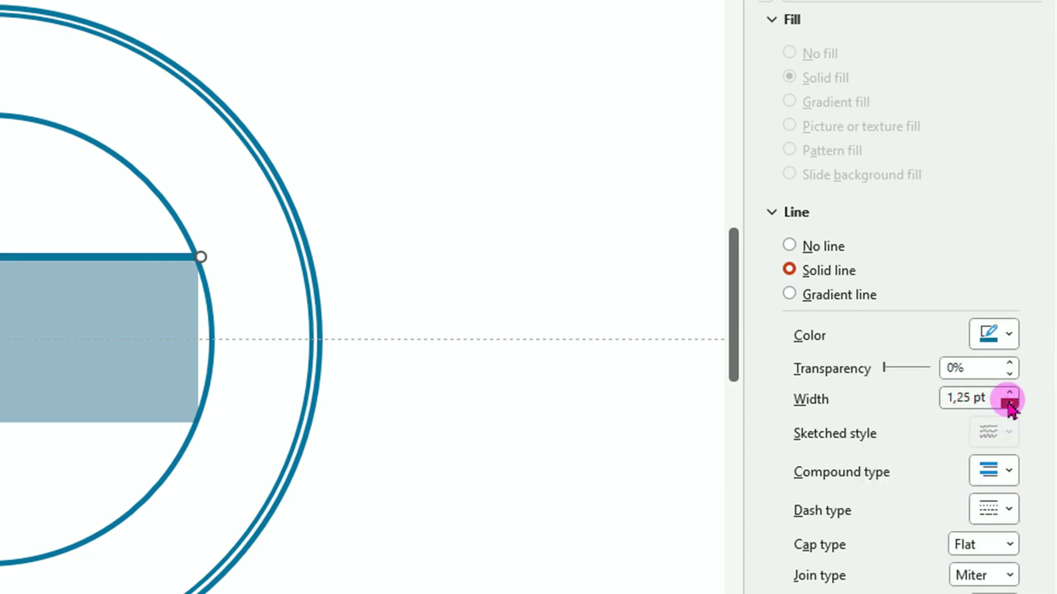
click(1009, 405)
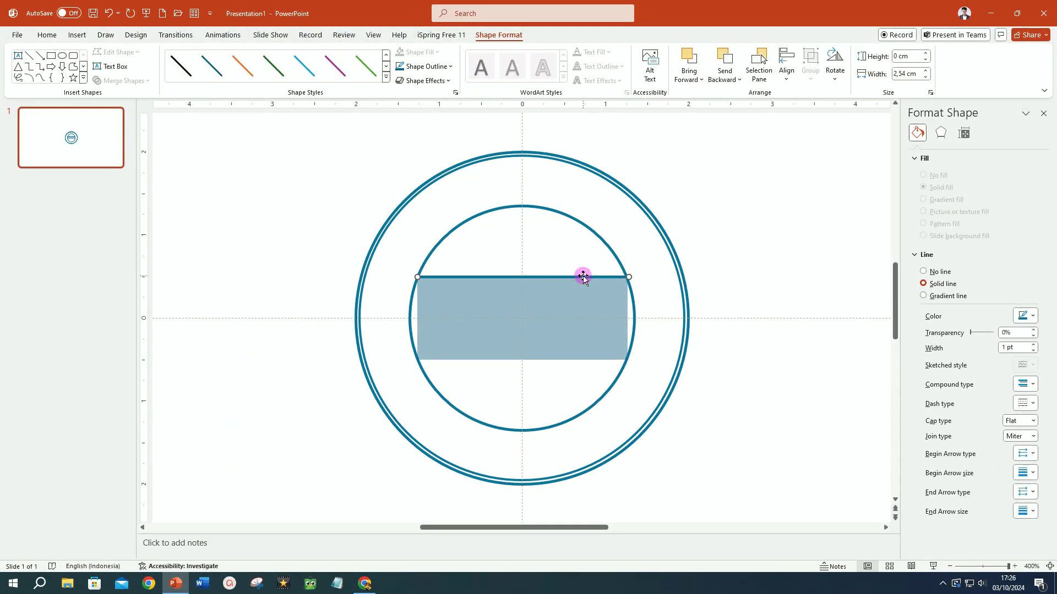
- Duplicate the top line and move the copy onto the rectangle's bottom edge
key(ctrl+d)
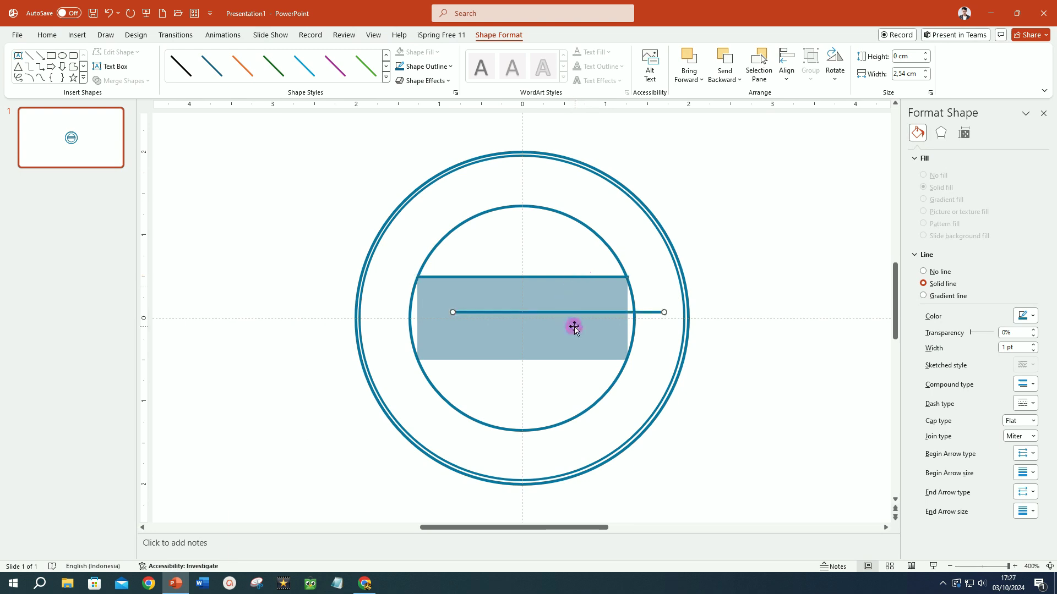
drag(584, 313, 545, 356)
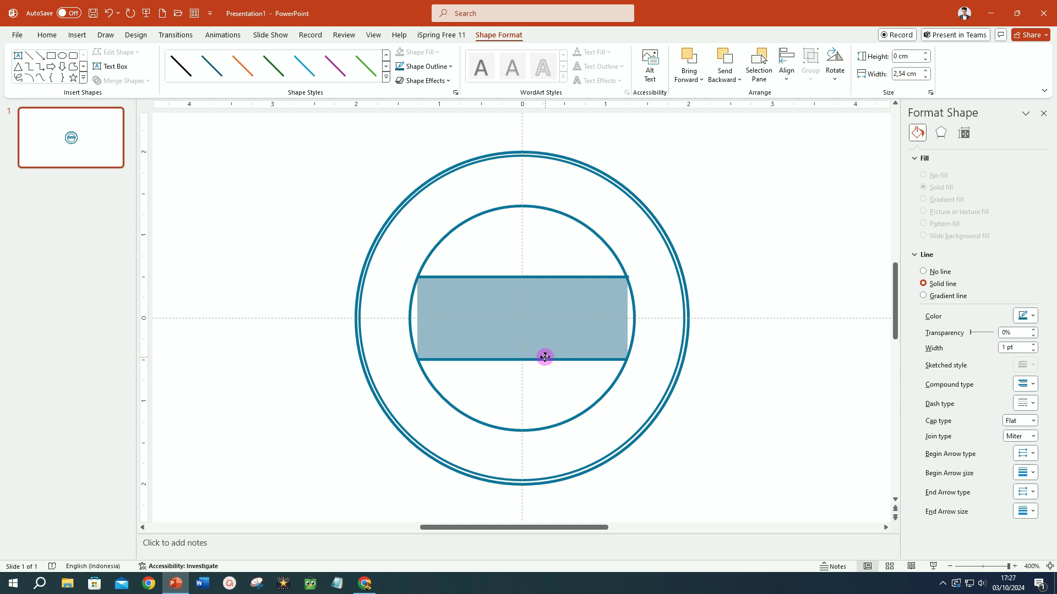
click(762, 405)
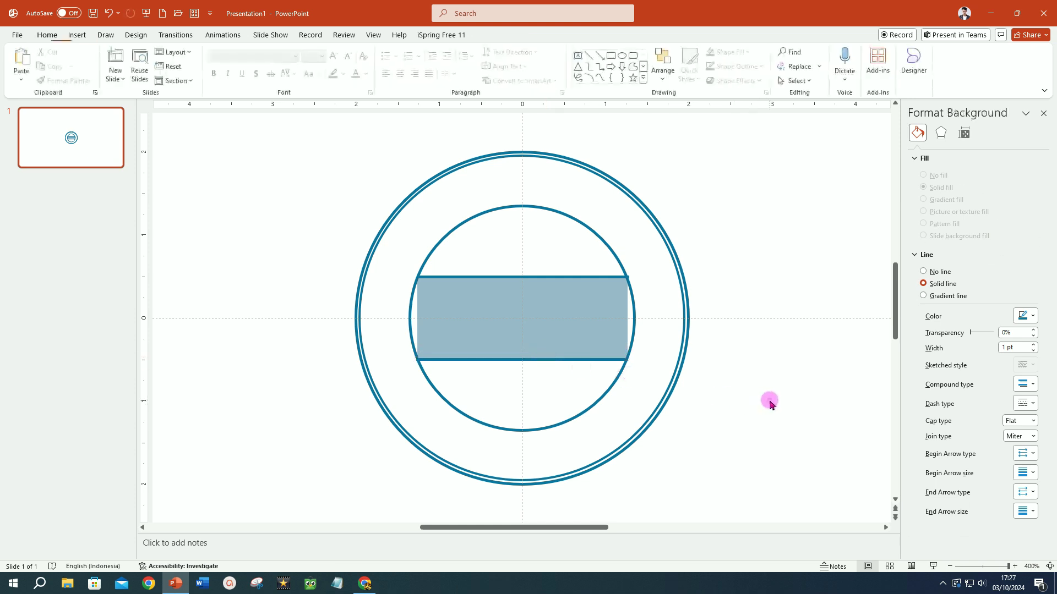
- Set both lines to 2,5 cm long and centre each horizontally on the slide
click(574, 277)
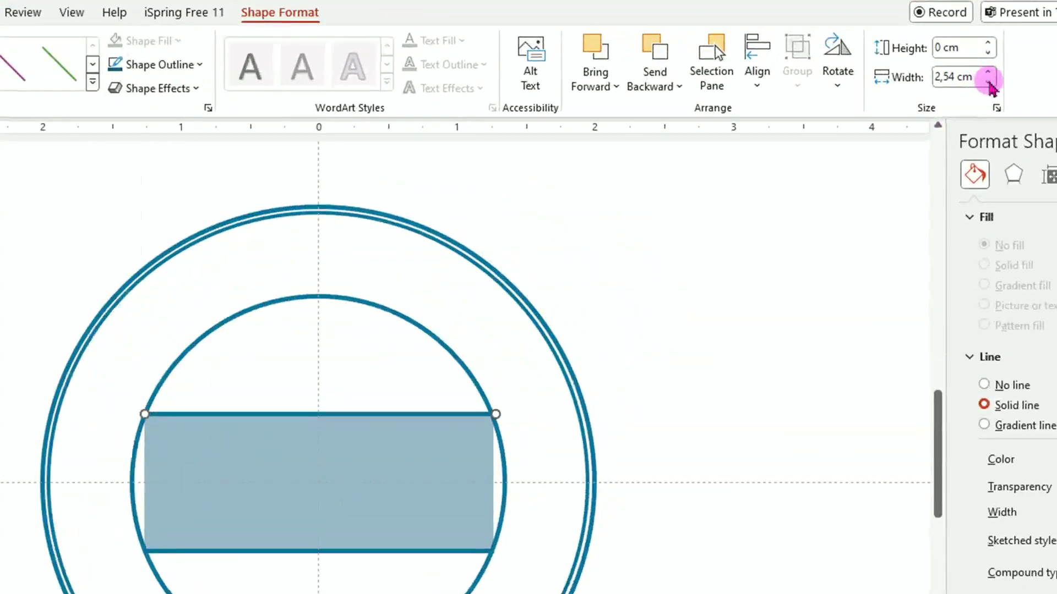
click(927, 78)
click(760, 81)
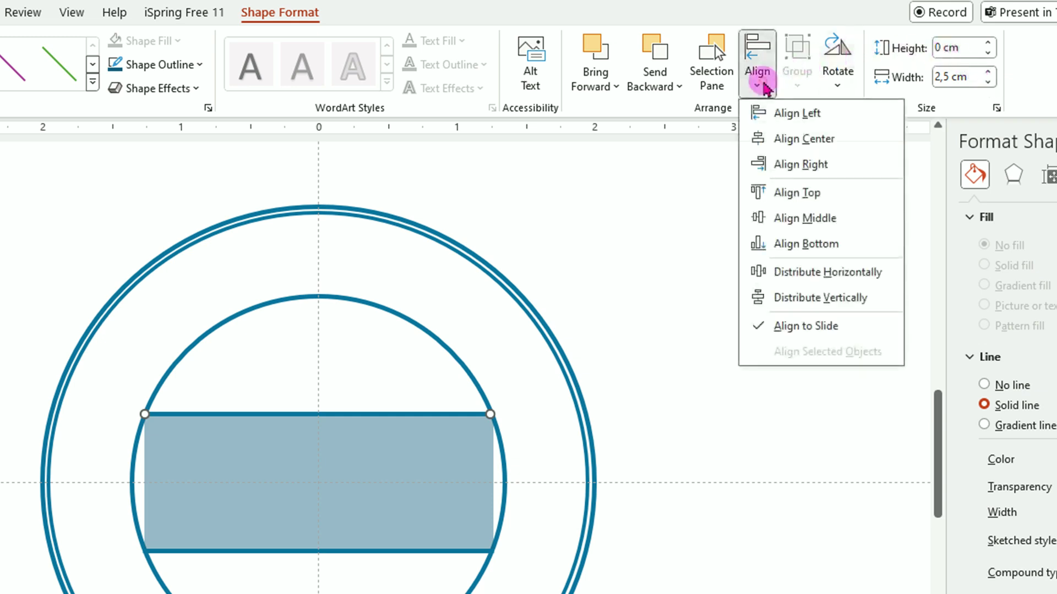
click(802, 137)
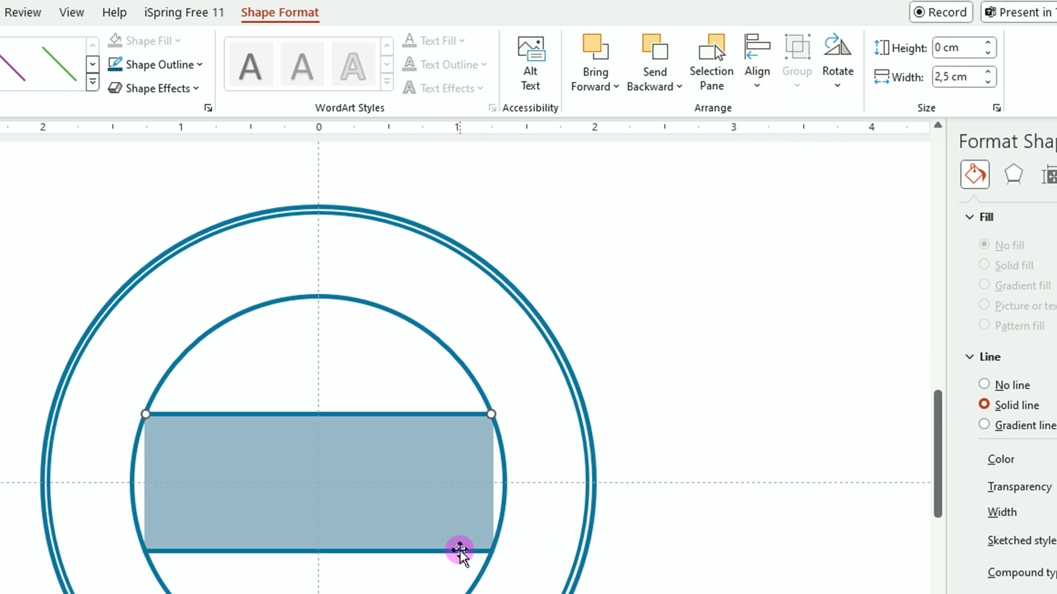
click(988, 82)
click(756, 82)
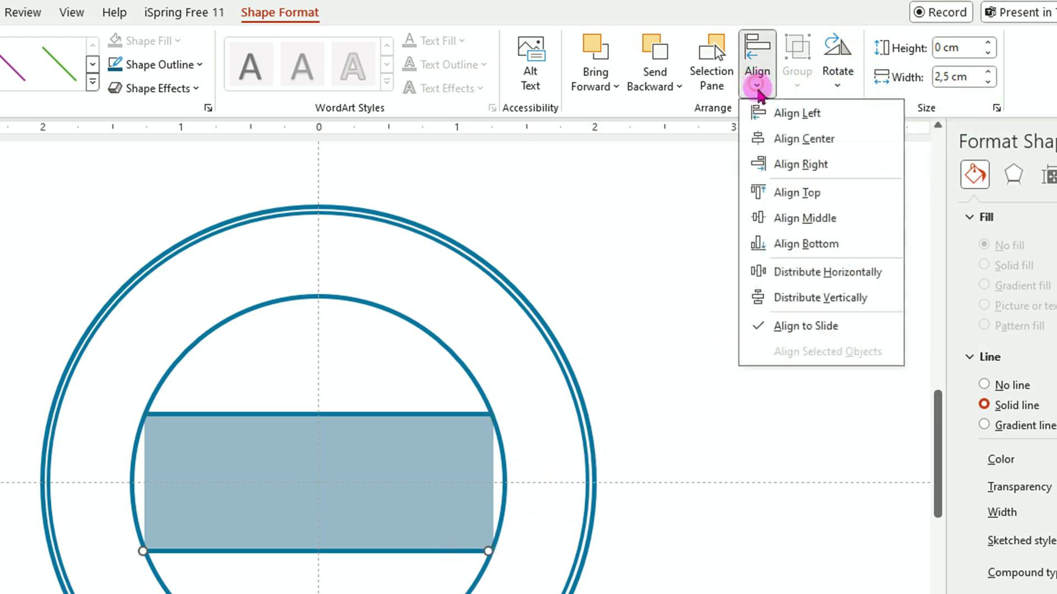
click(792, 141)
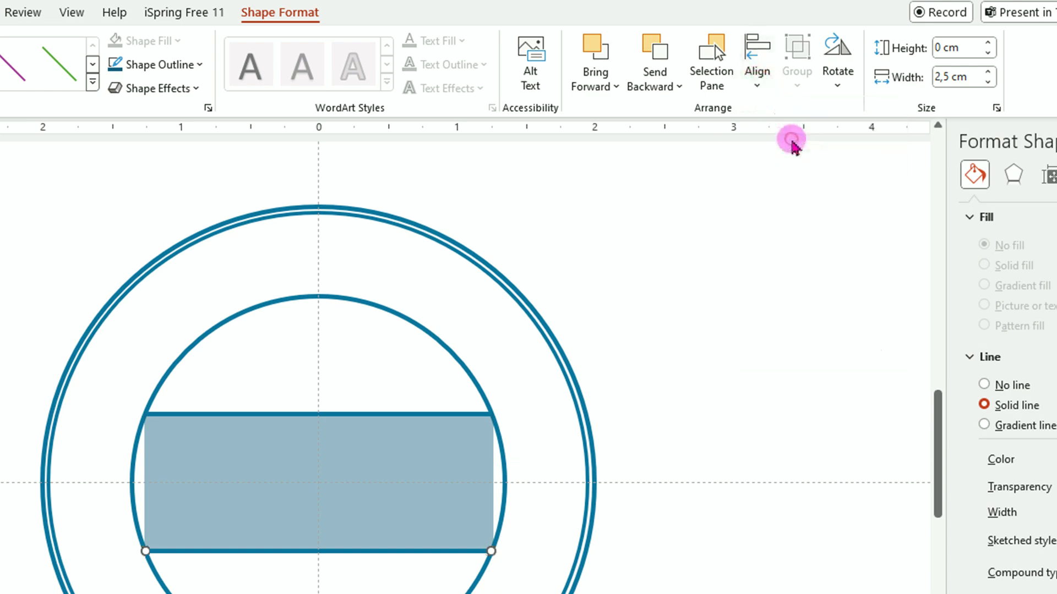
- Delete the shaded rectangle
click(760, 361)
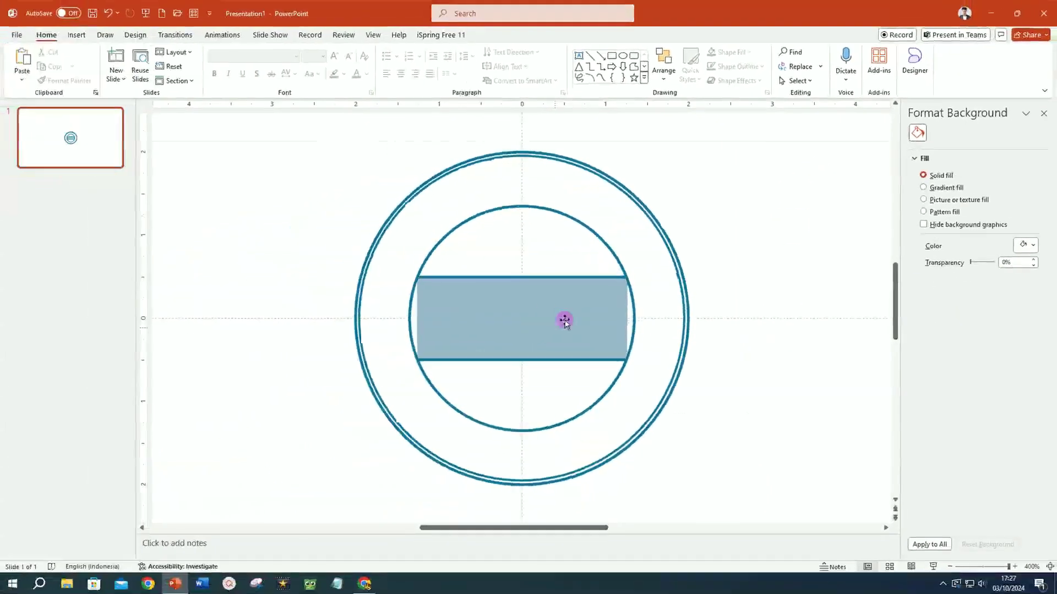
click(545, 314)
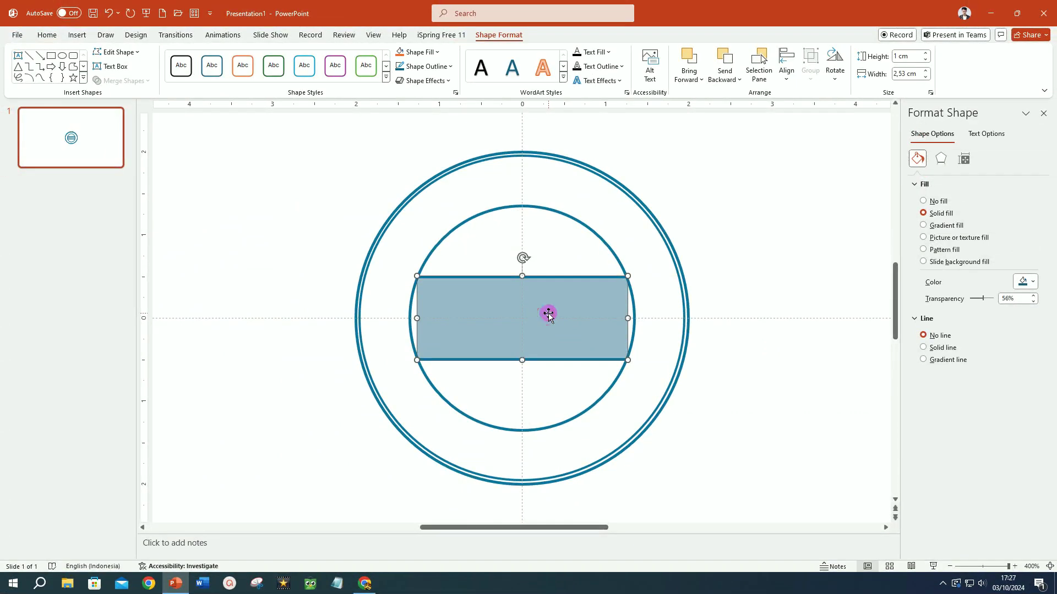
key(Delete)
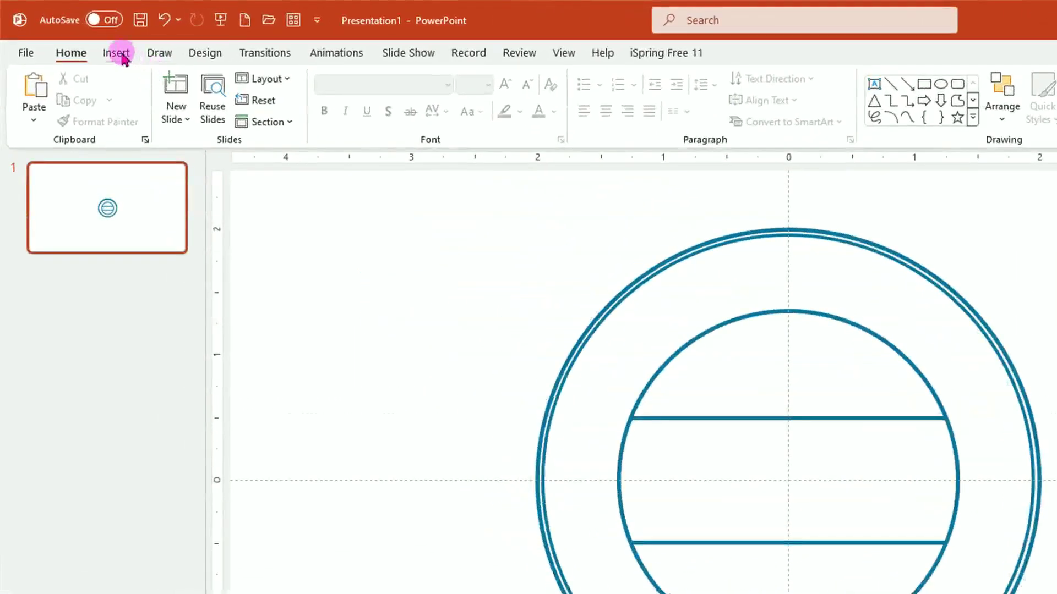
- Insert a plain black WordArt box reading 'Your text here' and select the whole box
click(122, 55)
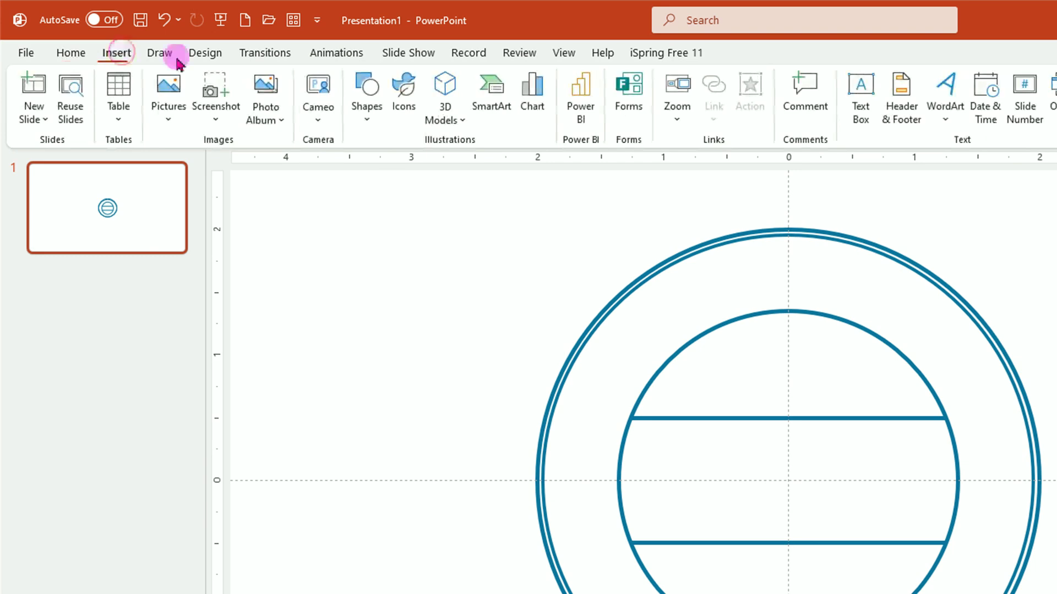
click(947, 120)
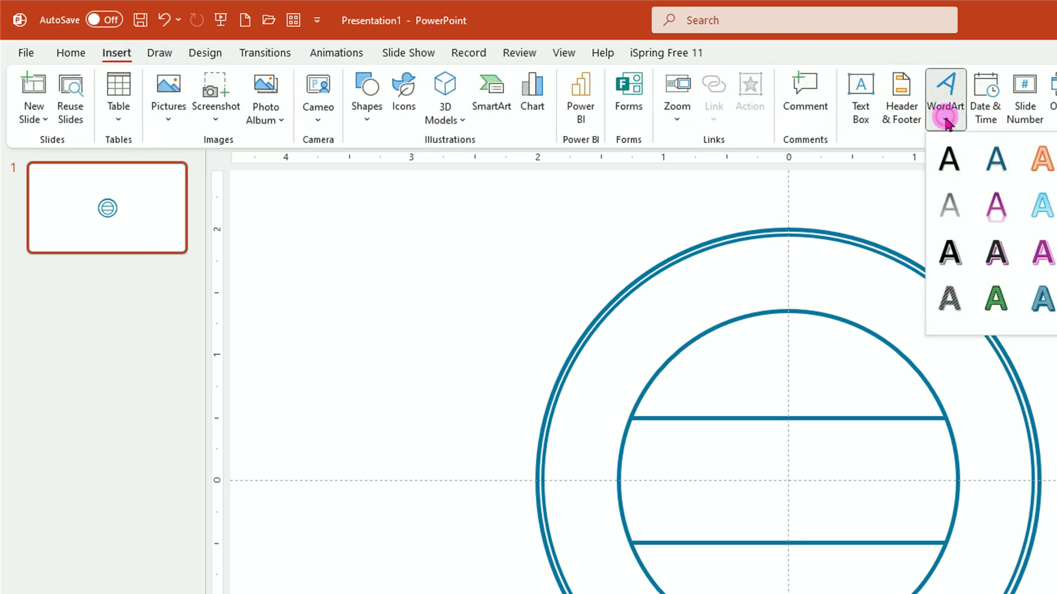
click(949, 160)
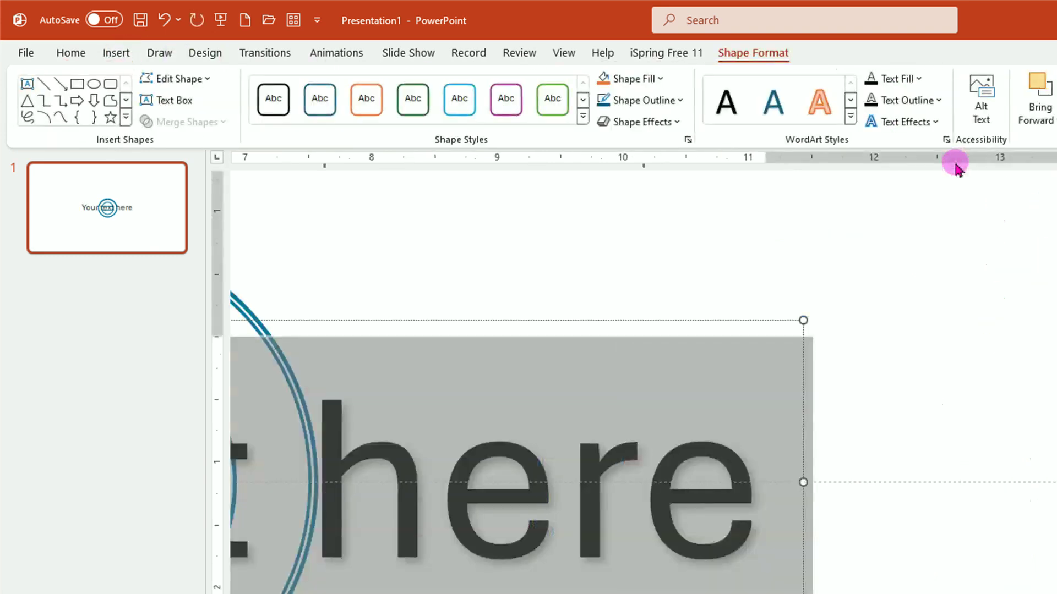
scroll(957, 168, down, 5)
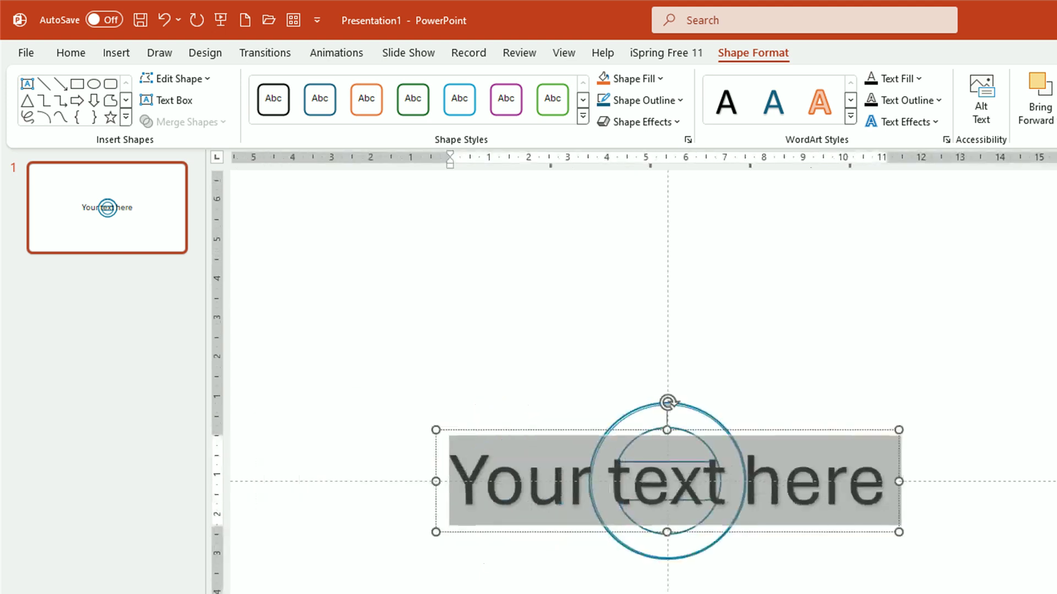
click(843, 430)
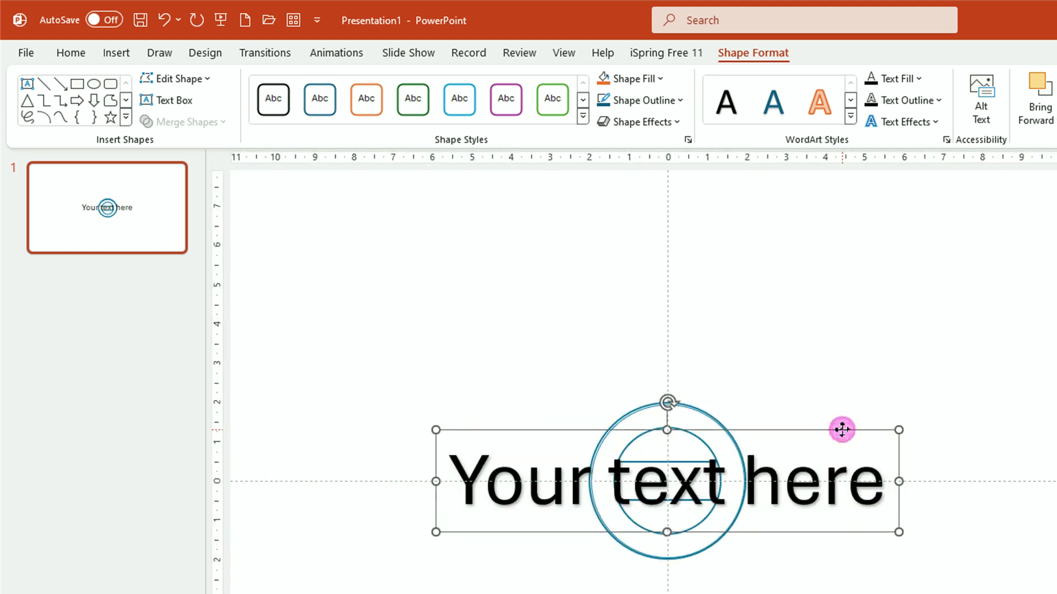
click(73, 54)
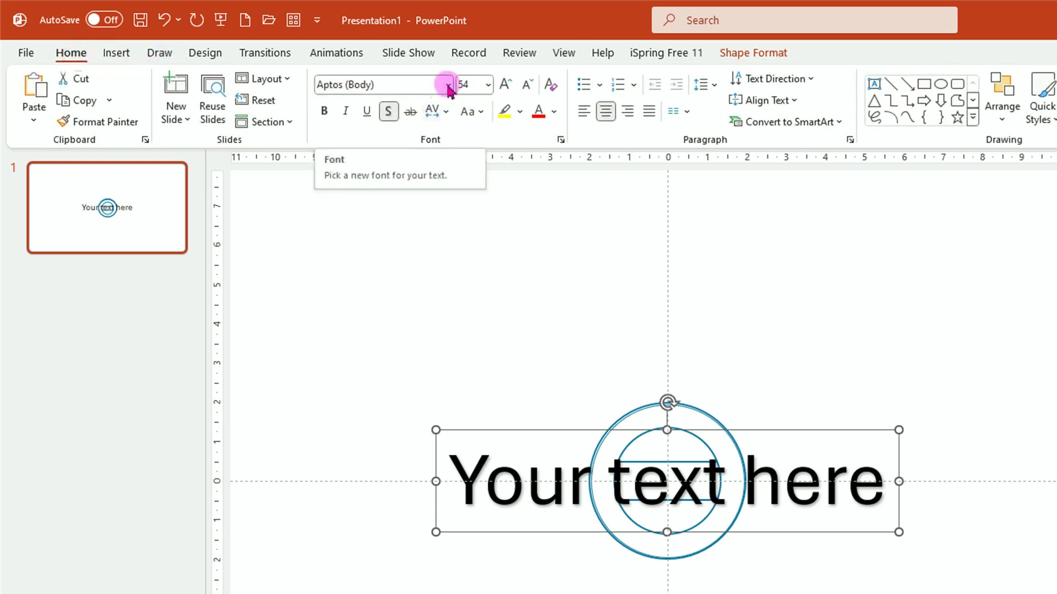
- Format the 'Your text here' label as Arial 12 pt and turn off its text shadow
click(448, 85)
scroll(380, 392, down, 5)
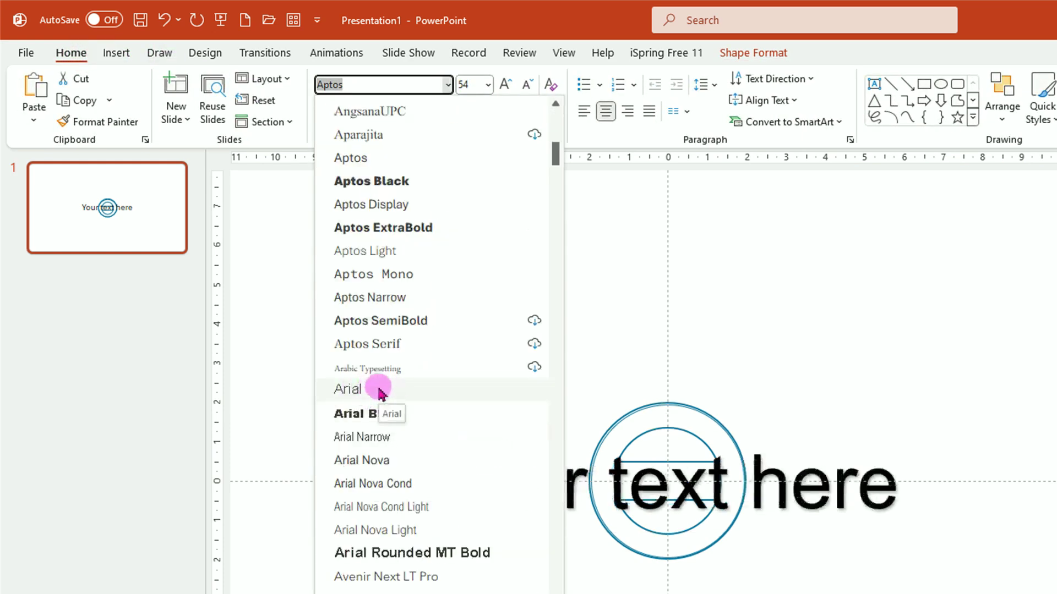
click(378, 390)
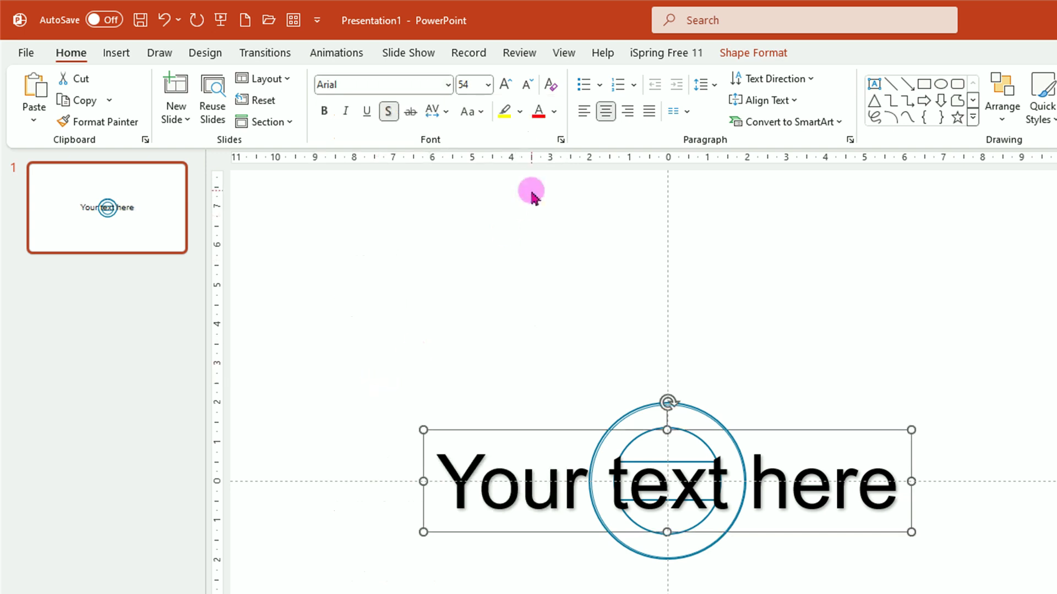
click(489, 86)
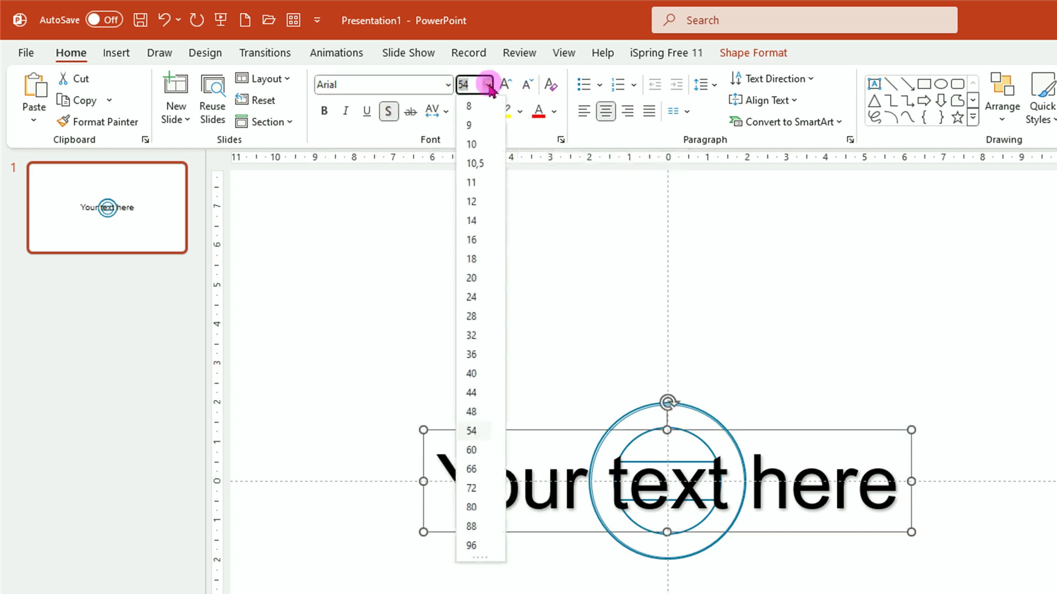
click(472, 201)
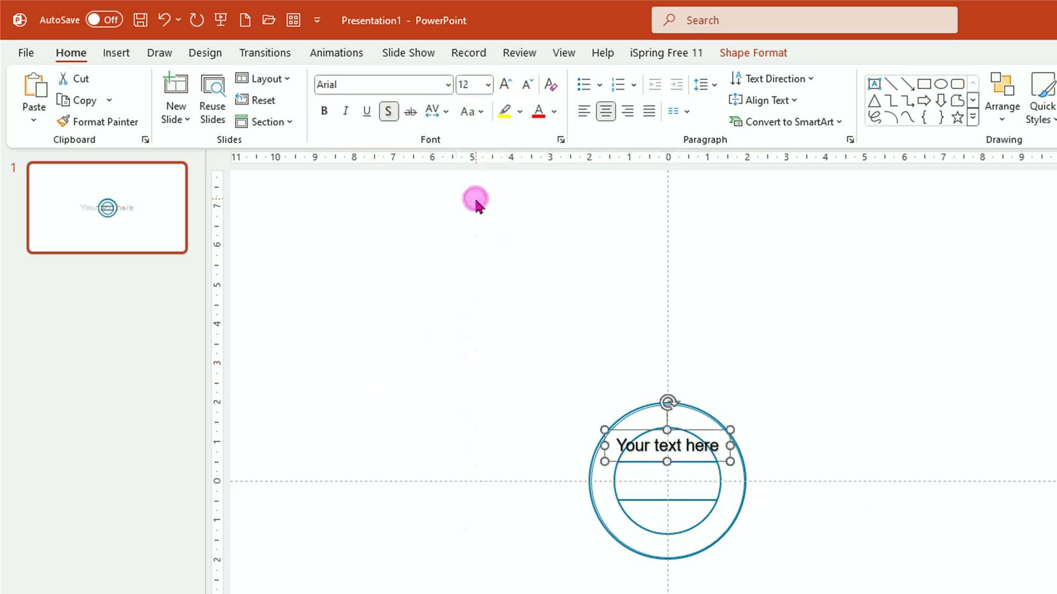
click(390, 113)
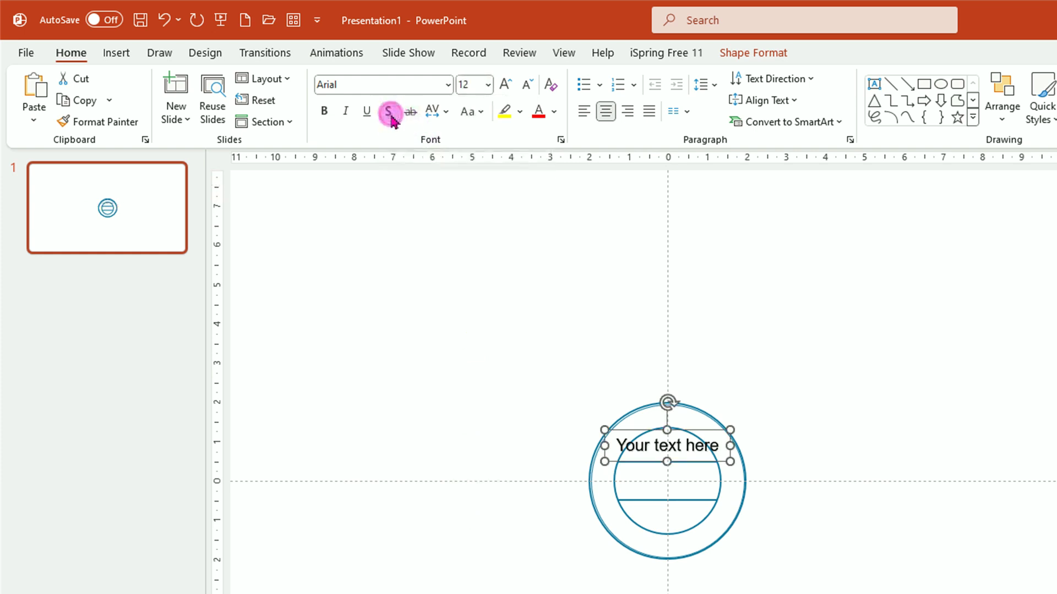
ctrl+scroll(677, 465, up, 3)
ctrl+scroll(785, 488, up, 2)
ctrl+scroll(787, 496, up, 2)
scroll(809, 493, down, 1)
scroll(828, 499, down, 1)
scroll(828, 499, down, 1)
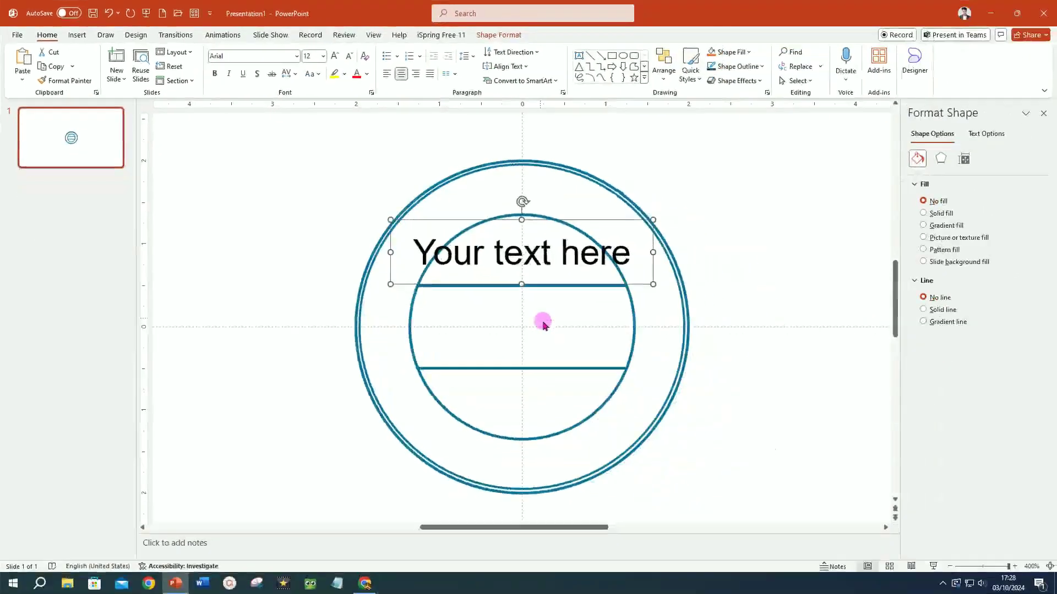
- Replace the placeholder label text with 'NAME YOUR OF AGENCY'
drag(424, 246, 630, 252)
text(NAME YOUR OF AGENCY)
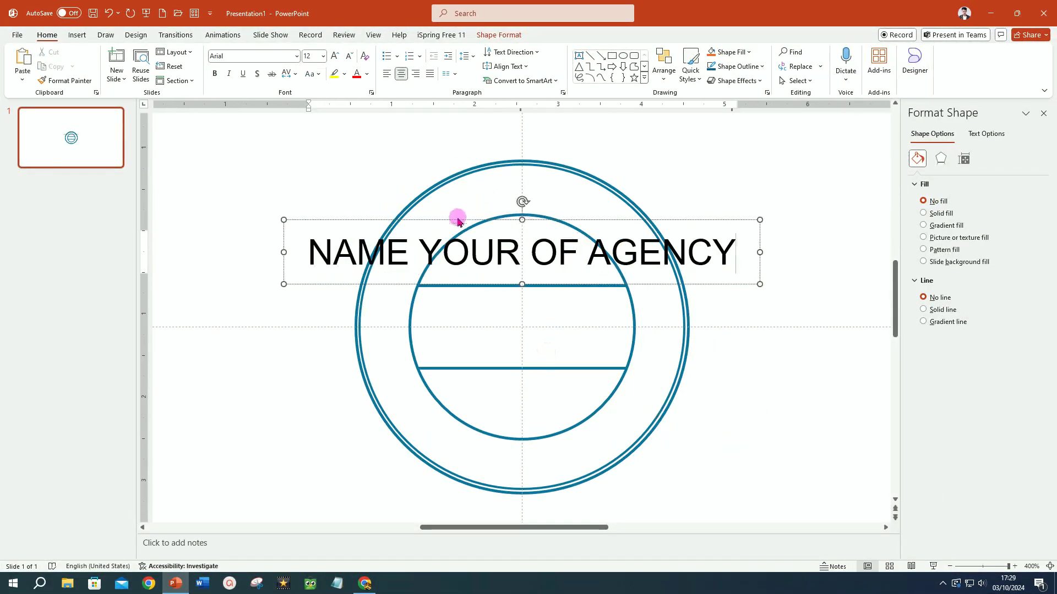
click(457, 220)
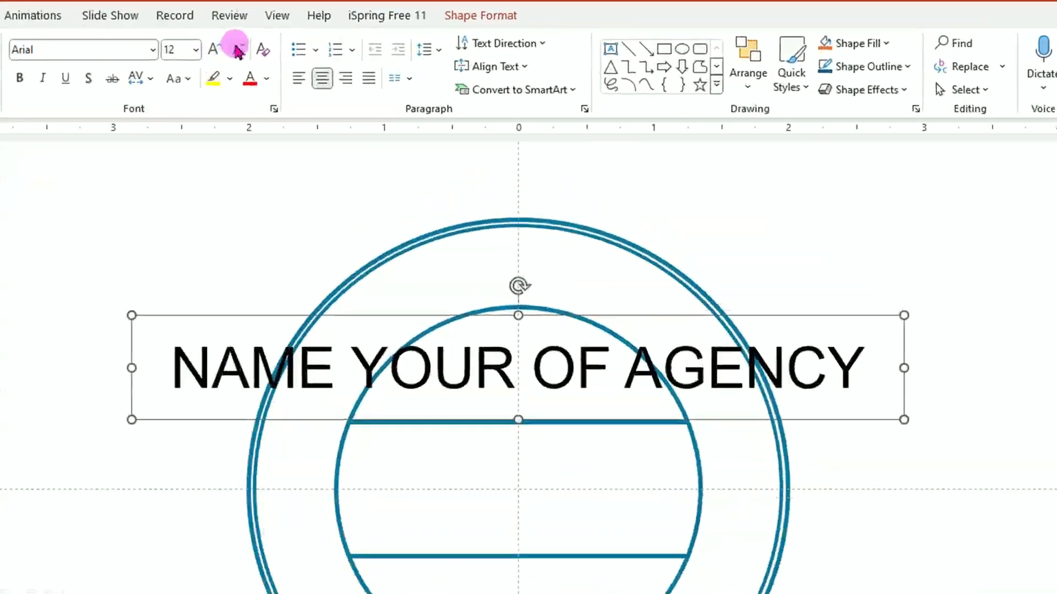
- Decrease the agency name's font size step by step down to 10 pt
click(349, 56)
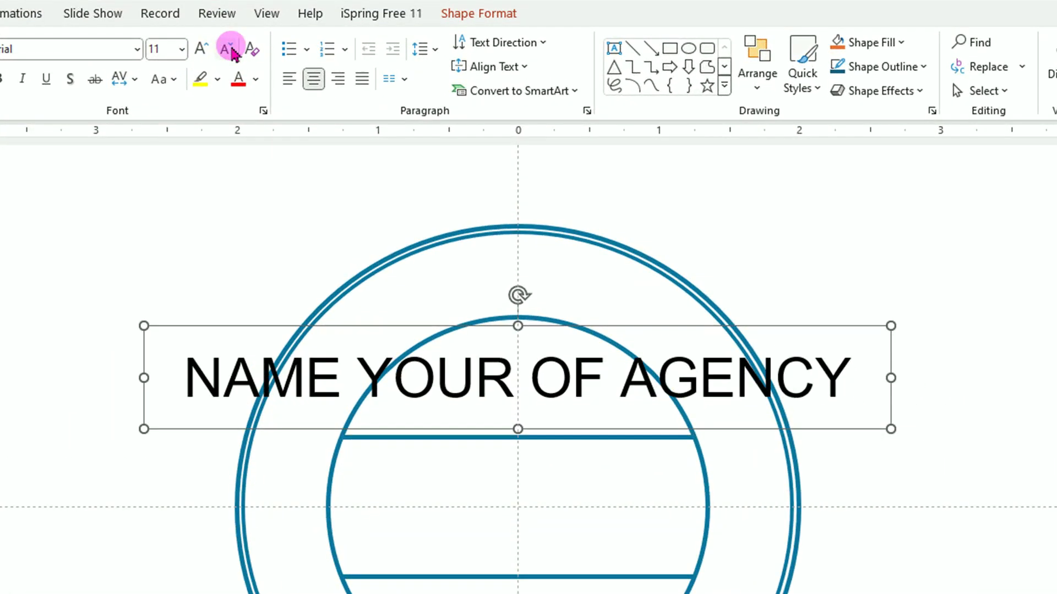
click(230, 51)
click(230, 51)
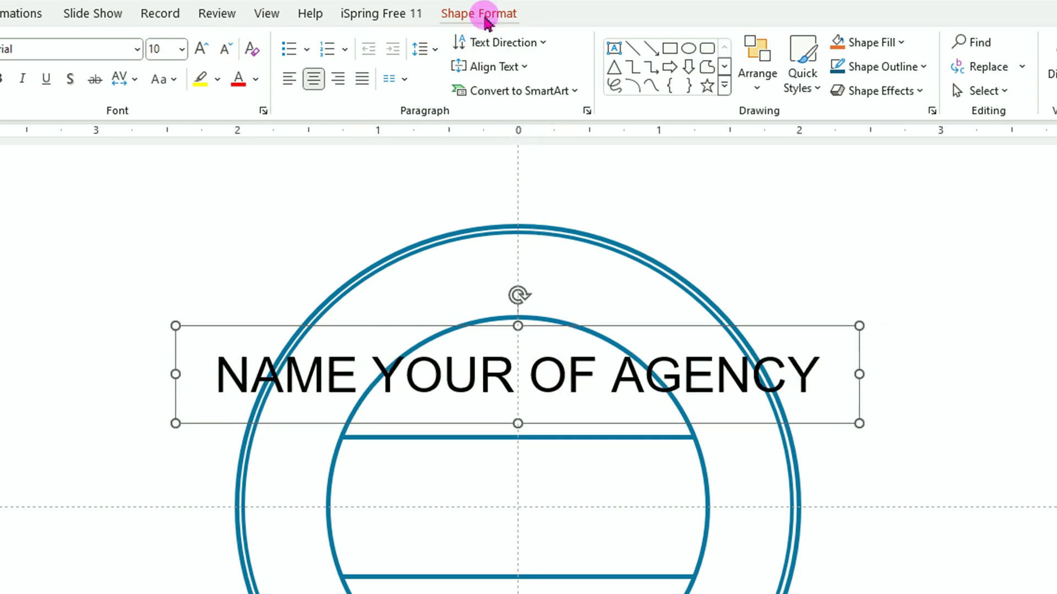
click(483, 16)
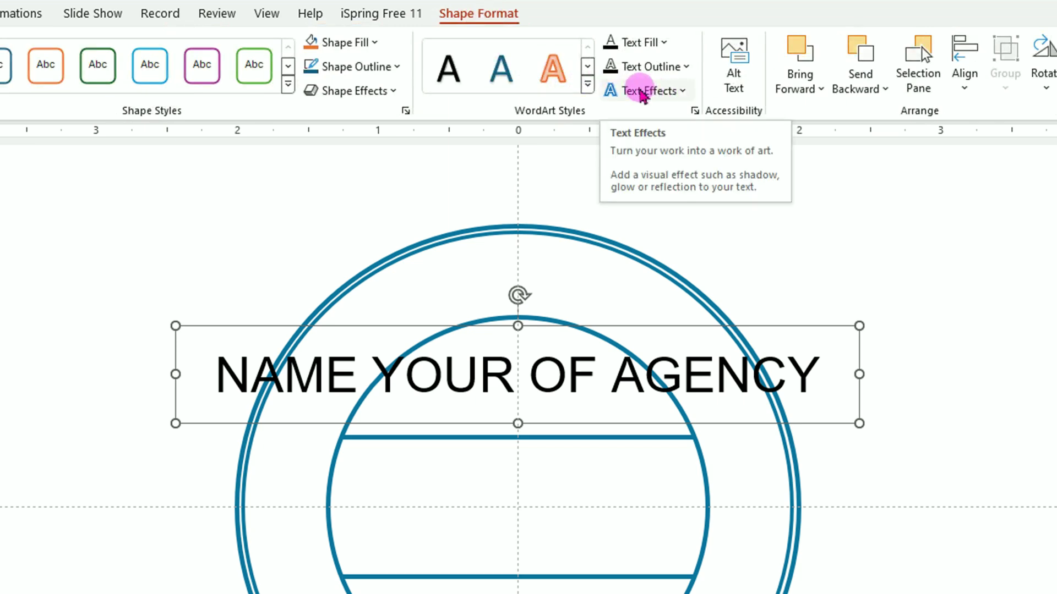
- Transform the agency name into an upward Arch and size its box 3,2 × 3,2 cm
click(641, 92)
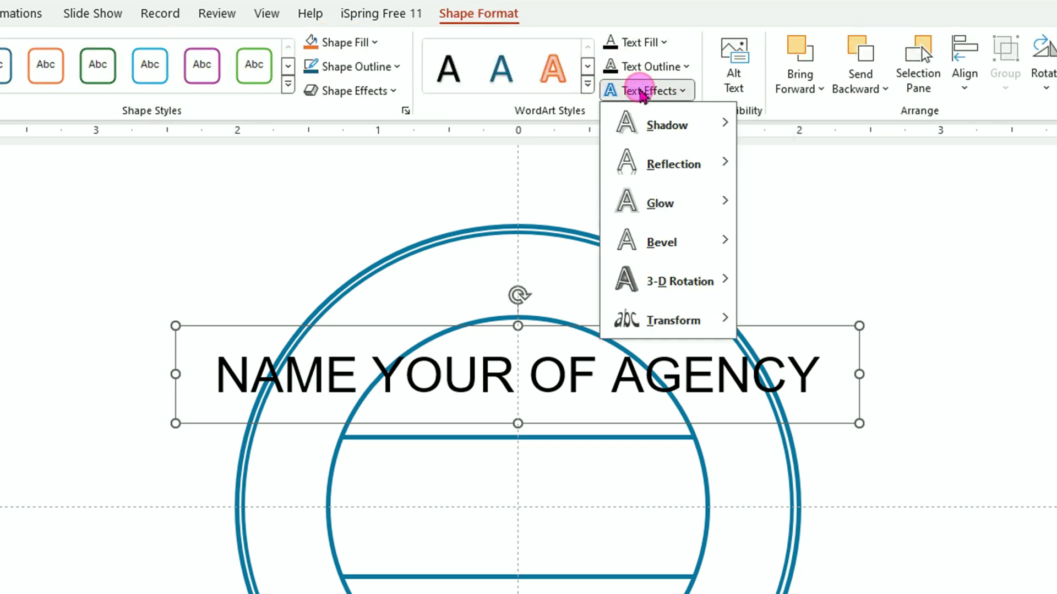
mouse_move(673, 320)
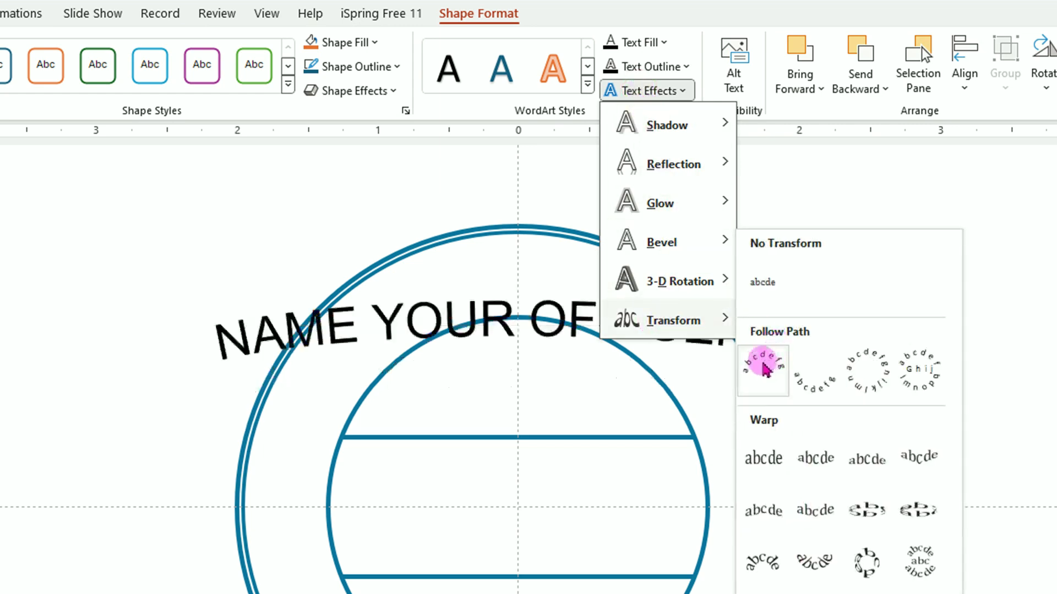
click(763, 373)
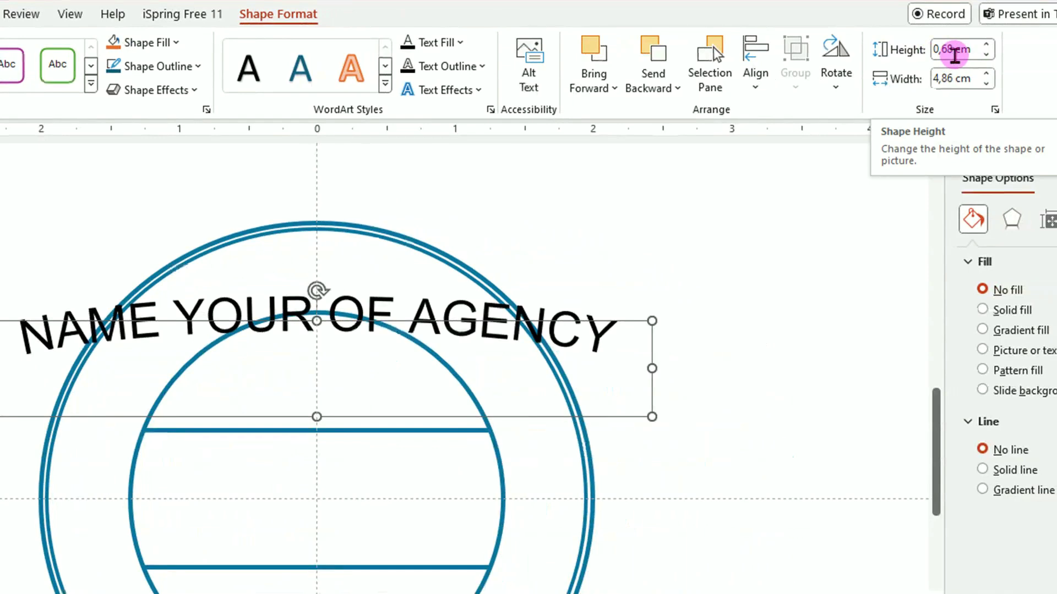
click(986, 45)
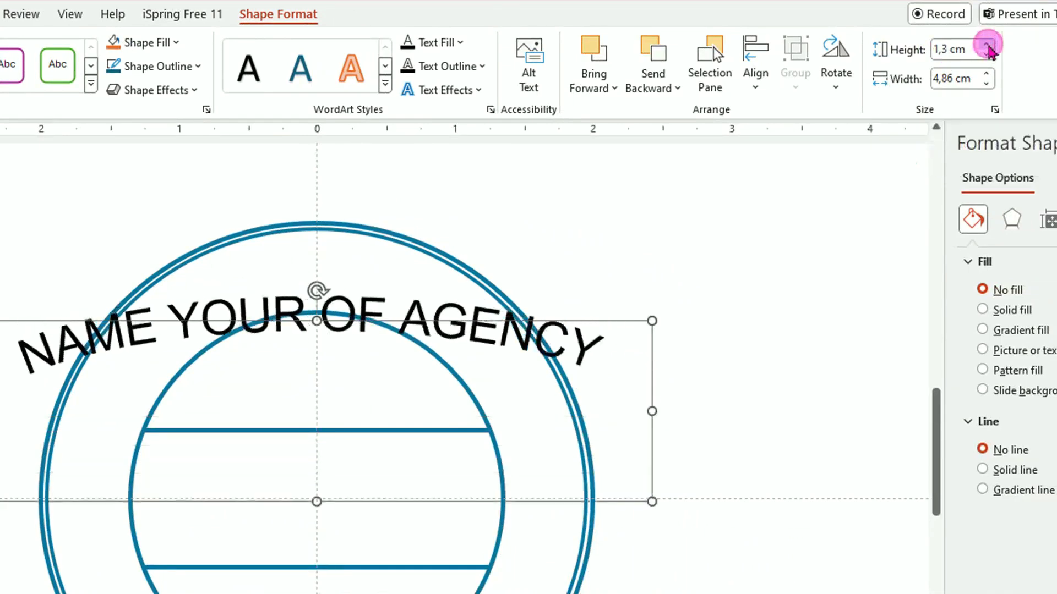
click(944, 51)
click(987, 82)
click(986, 83)
click(986, 83)
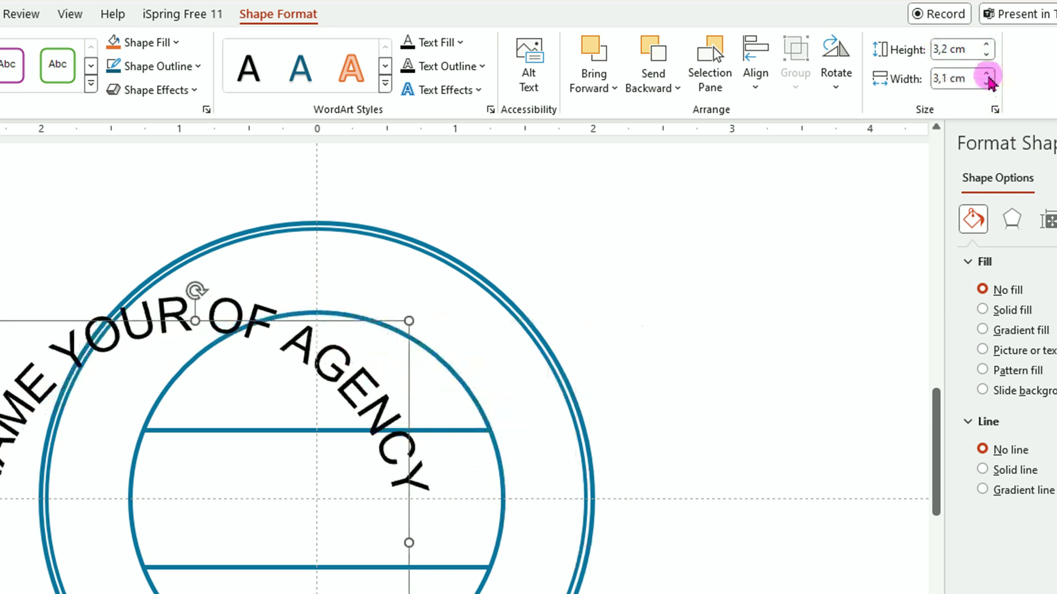
click(986, 75)
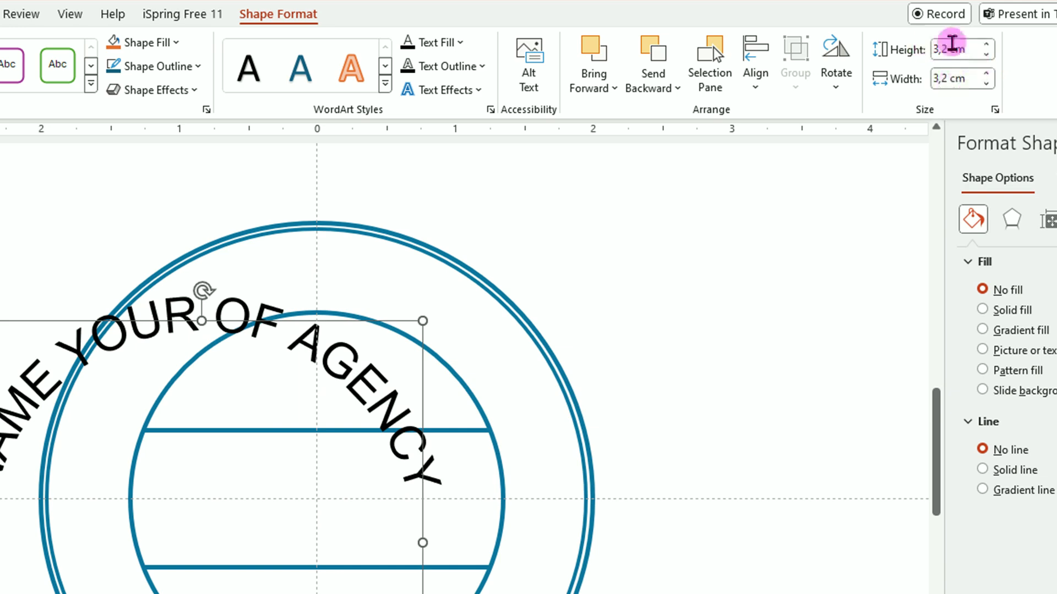
- Align the arched text to the slide's horizontal centre and vertical middle
click(758, 86)
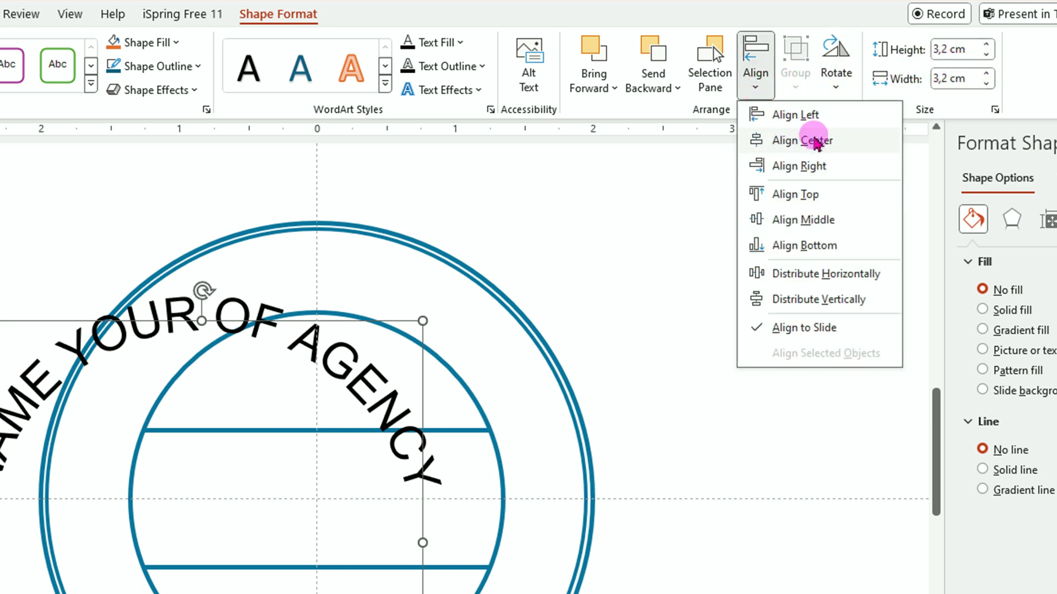
click(813, 140)
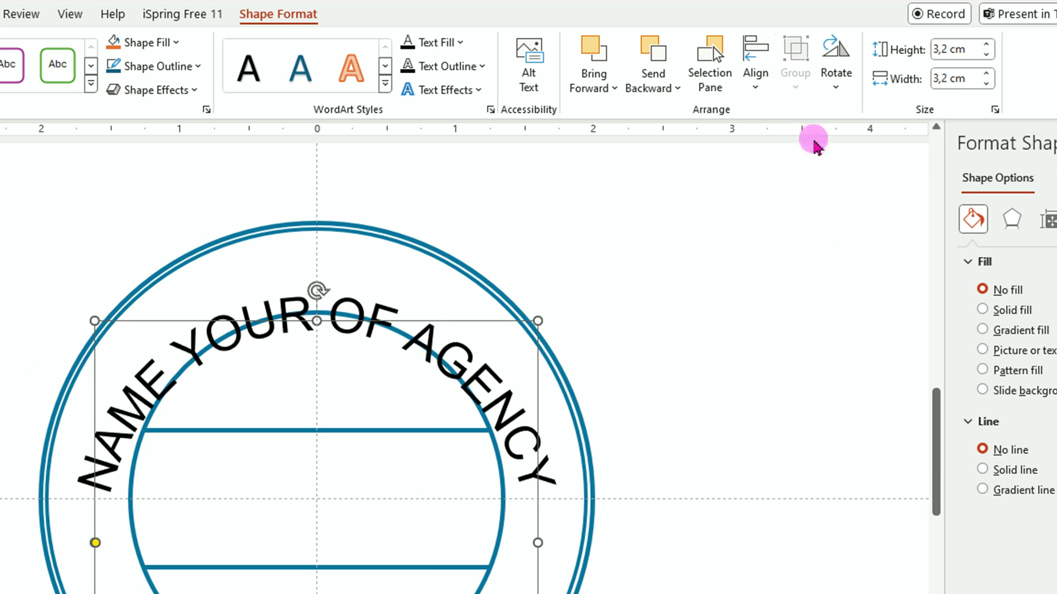
click(762, 91)
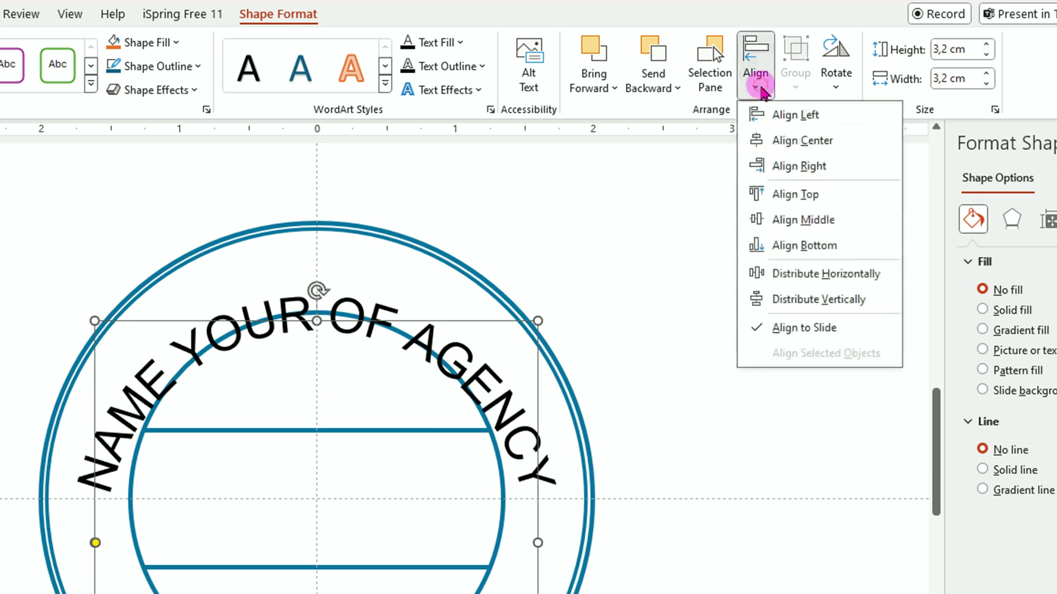
click(805, 218)
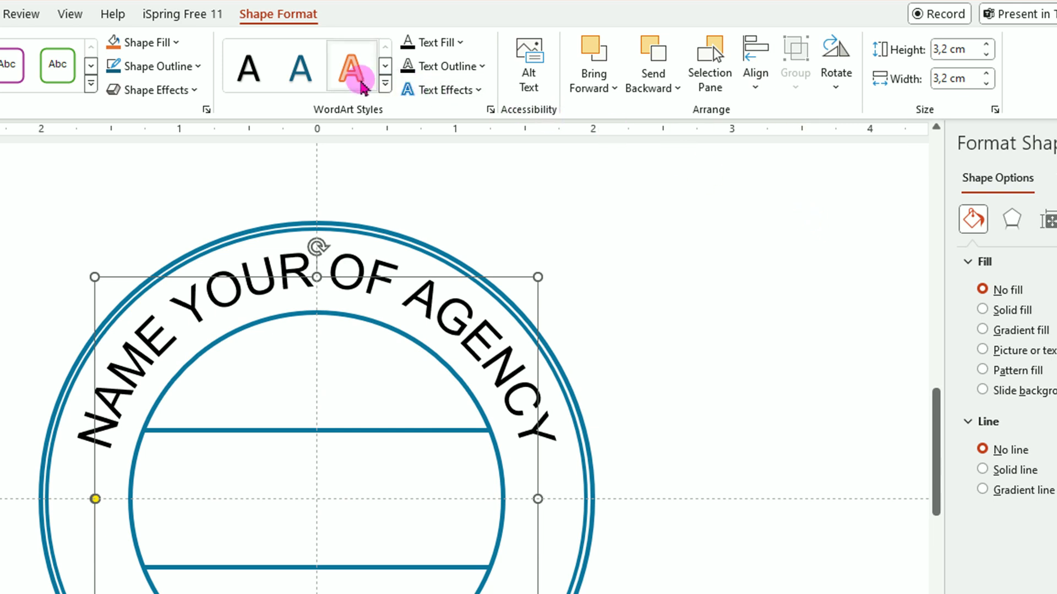
- Set the arched agency name's text fill to the dark teal theme colour
click(460, 44)
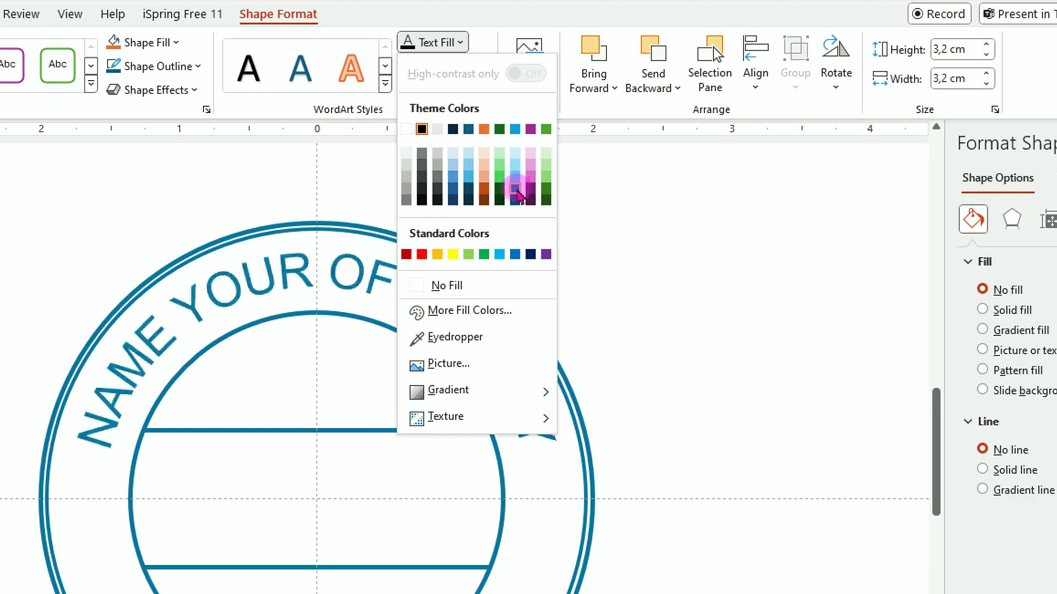
click(516, 190)
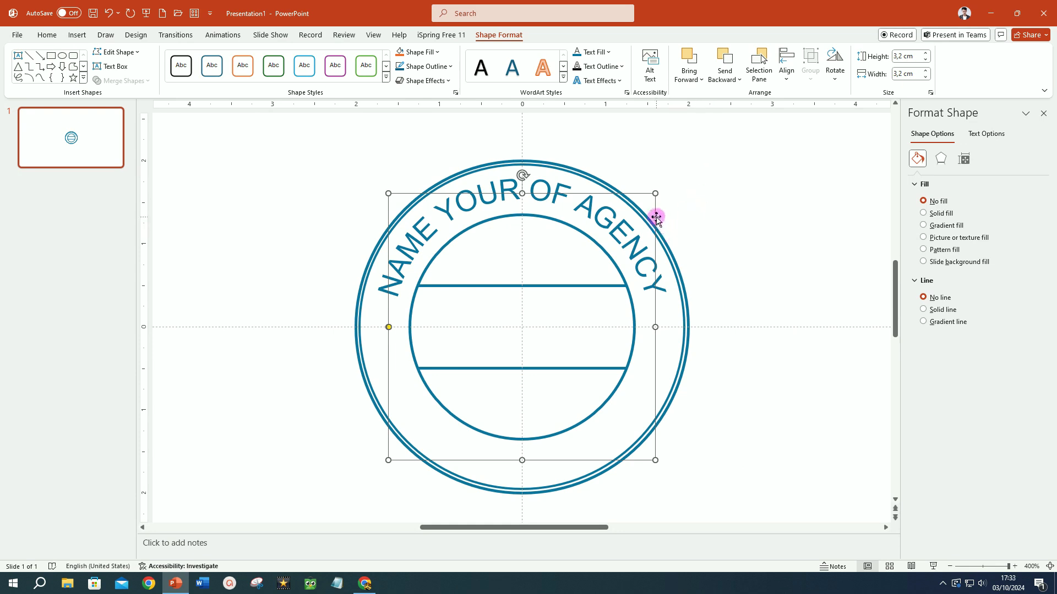
- Duplicate the agency name and bend the copy into a downward arch, 3,4 cm wide
key(ctrl+d)
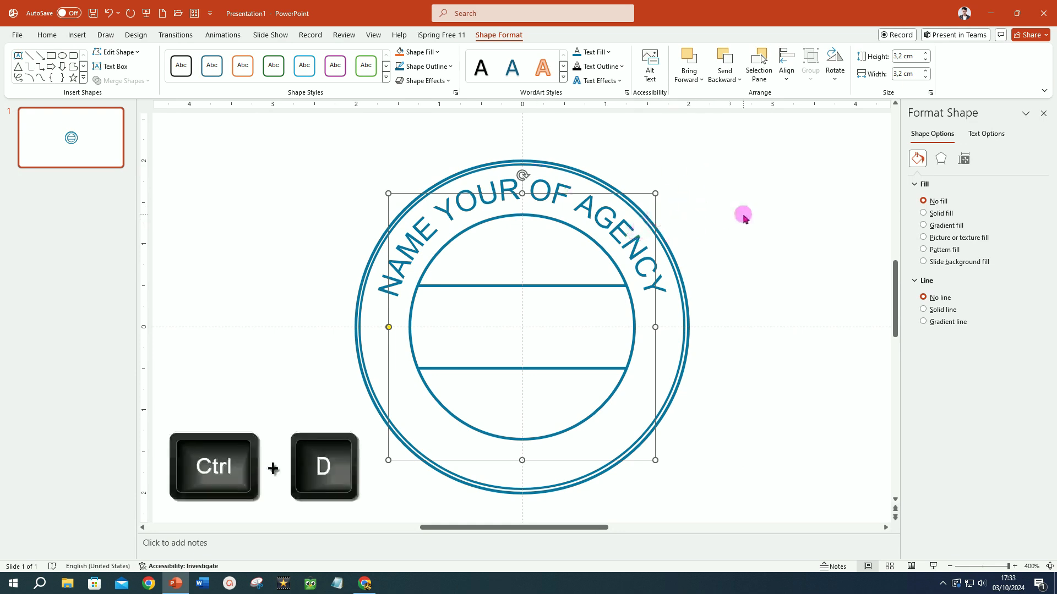
key(ctrl+d)
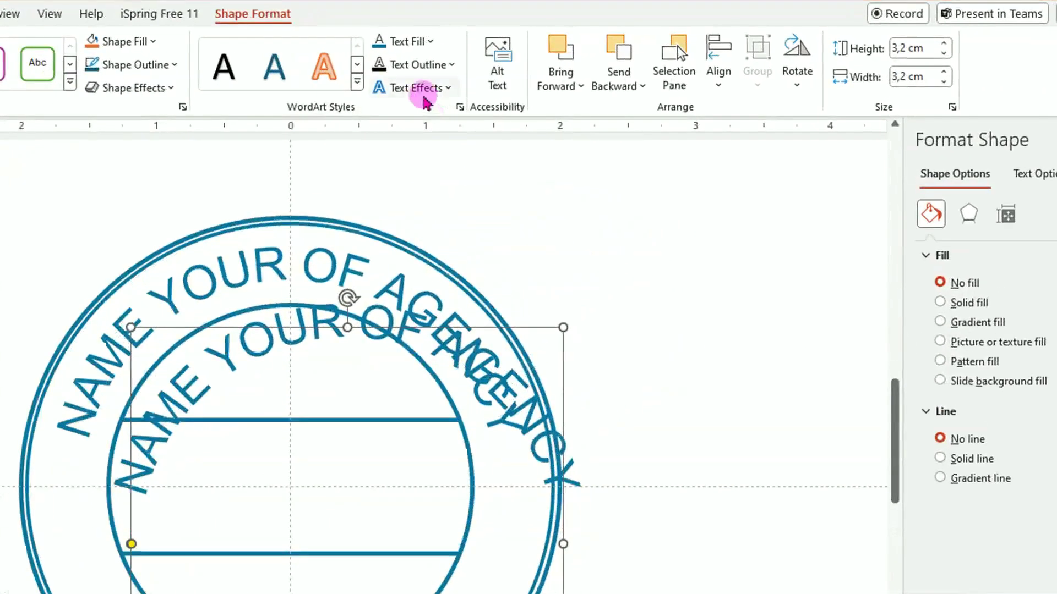
click(426, 94)
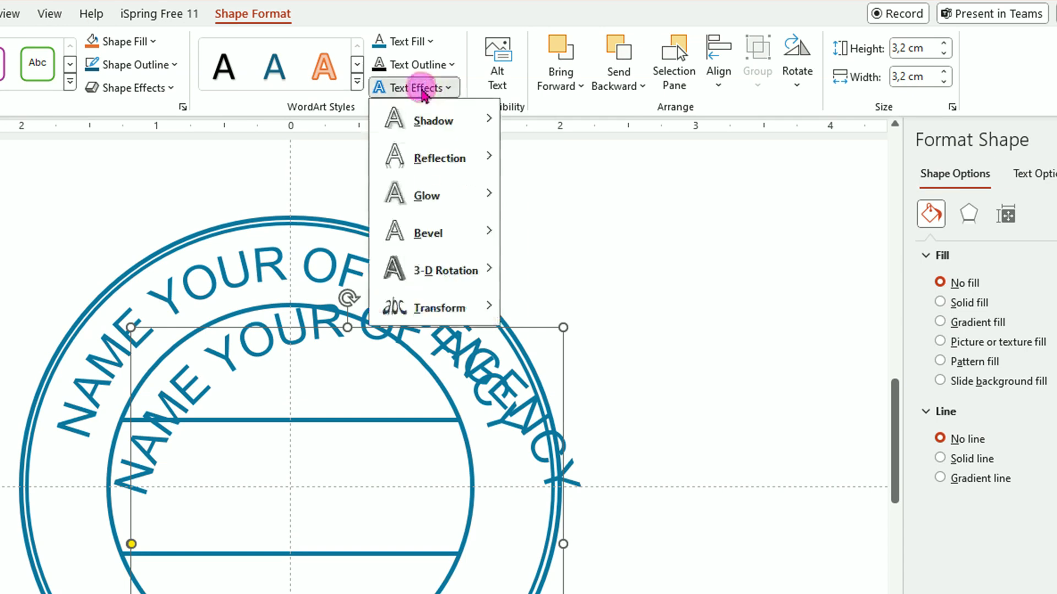
mouse_move(438, 307)
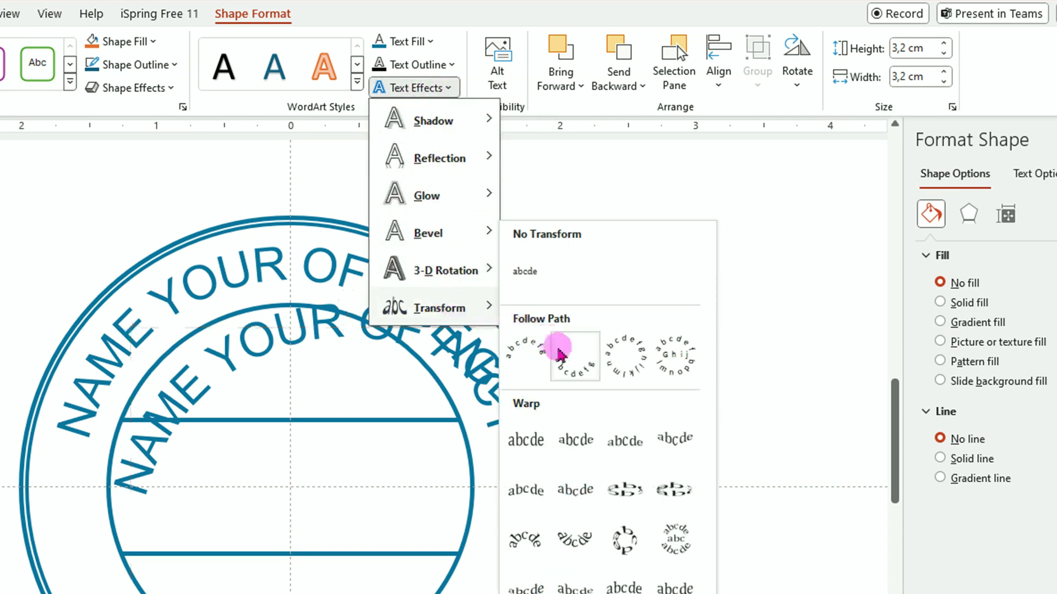
click(578, 376)
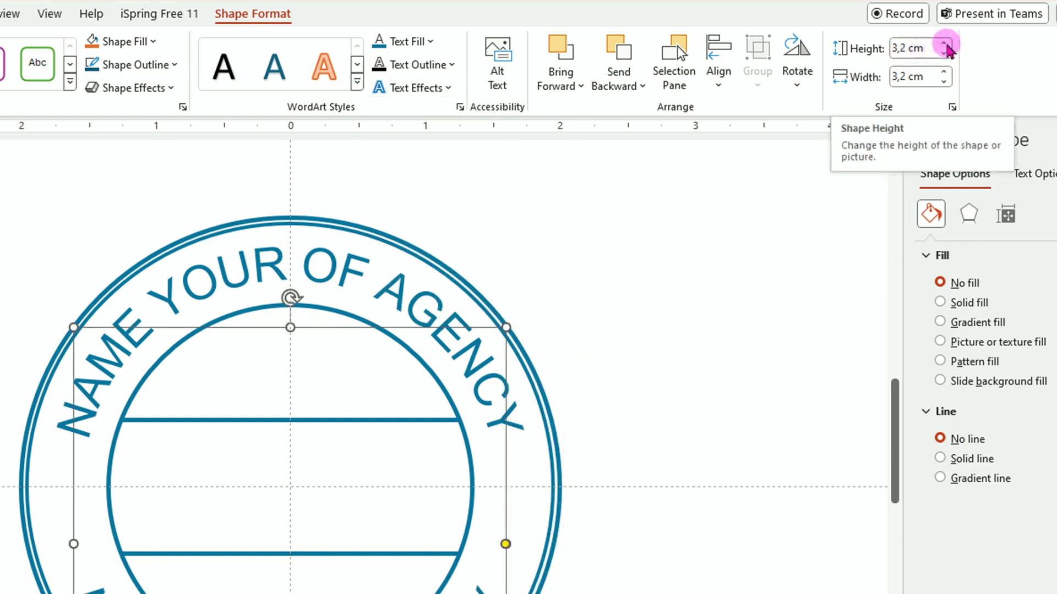
click(946, 45)
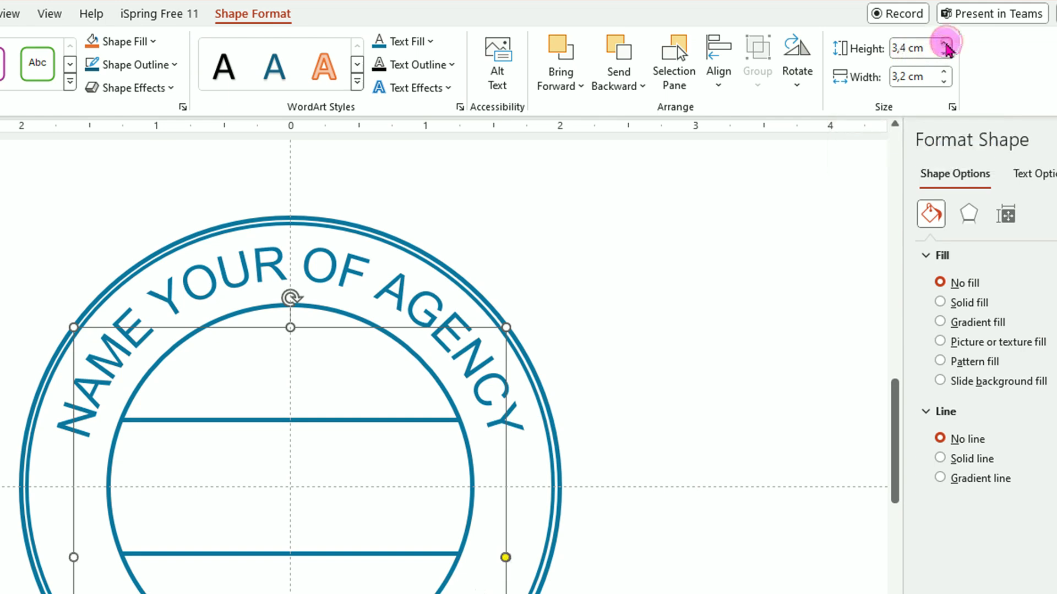
click(946, 73)
click(946, 73)
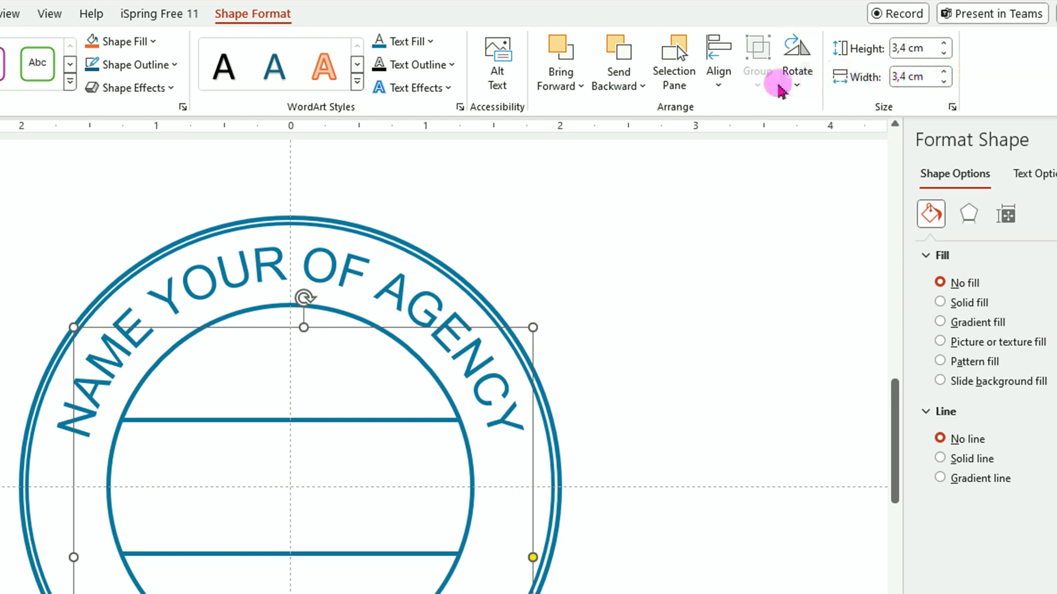
- Centre the downward-arched copy horizontally and vertically on the slide
click(719, 86)
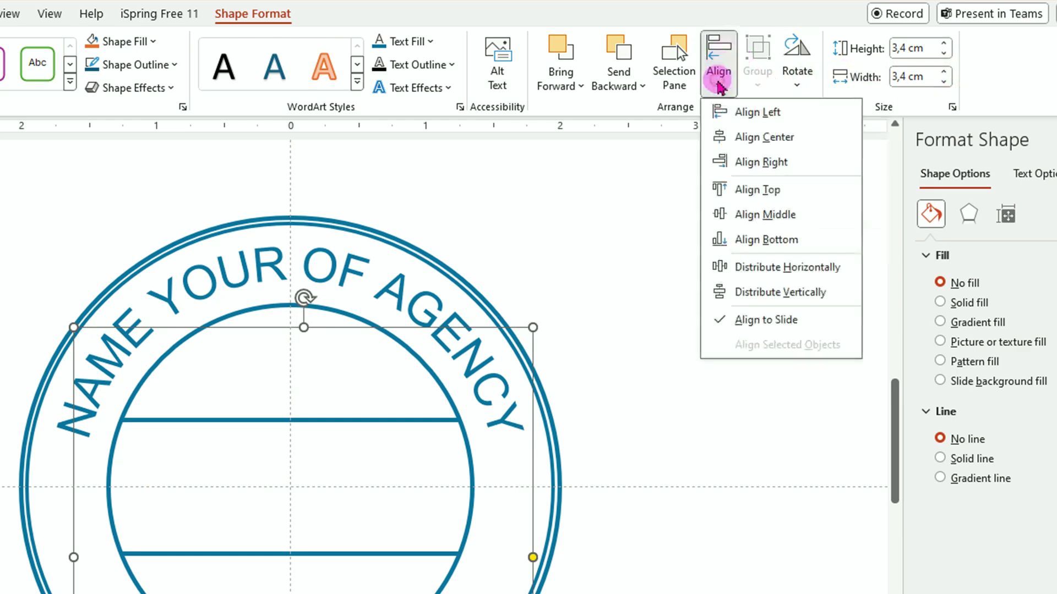
click(774, 142)
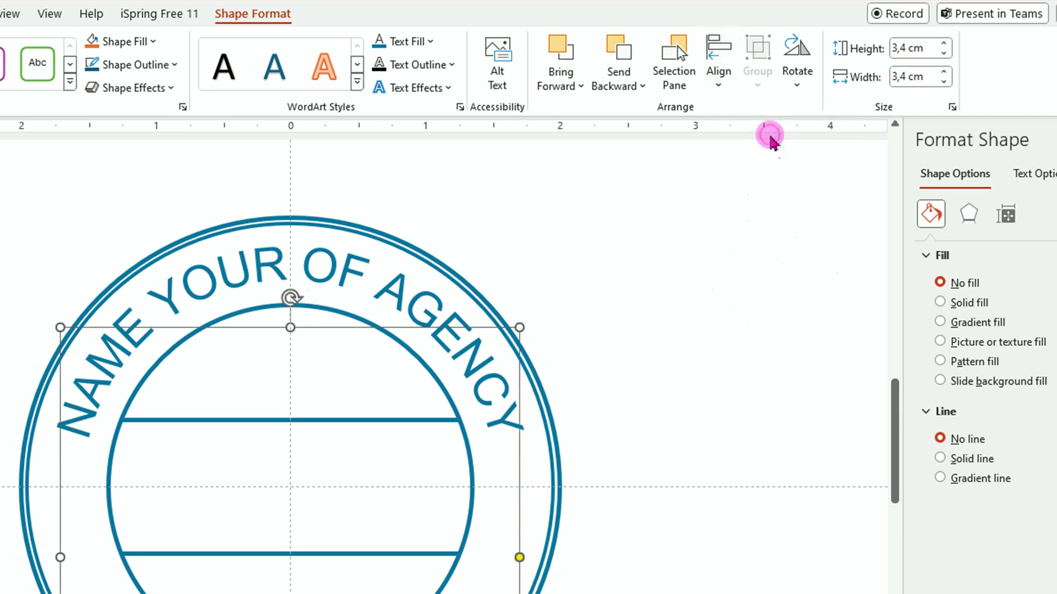
click(722, 95)
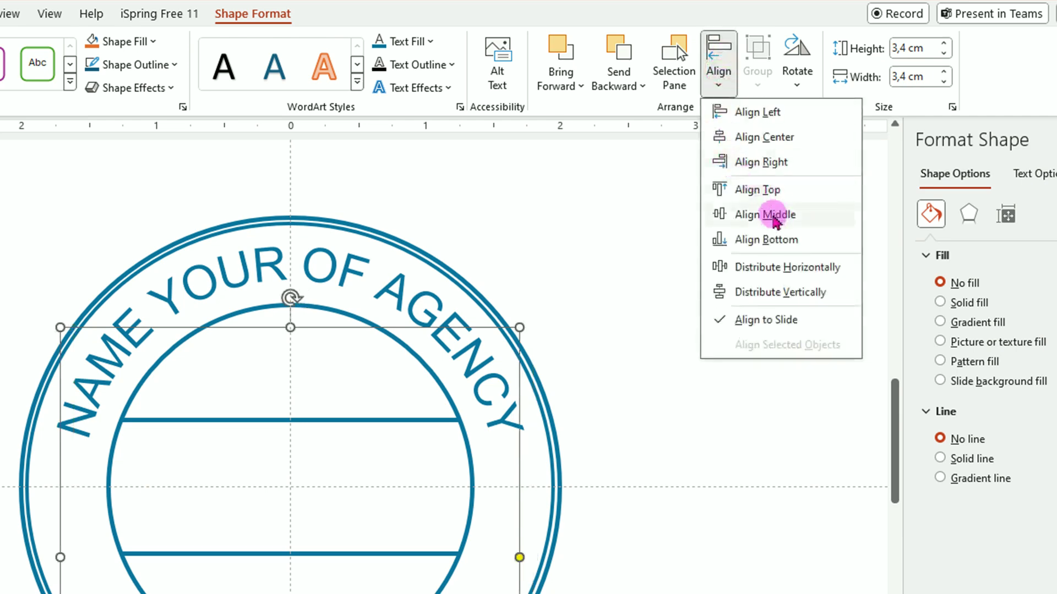
click(771, 213)
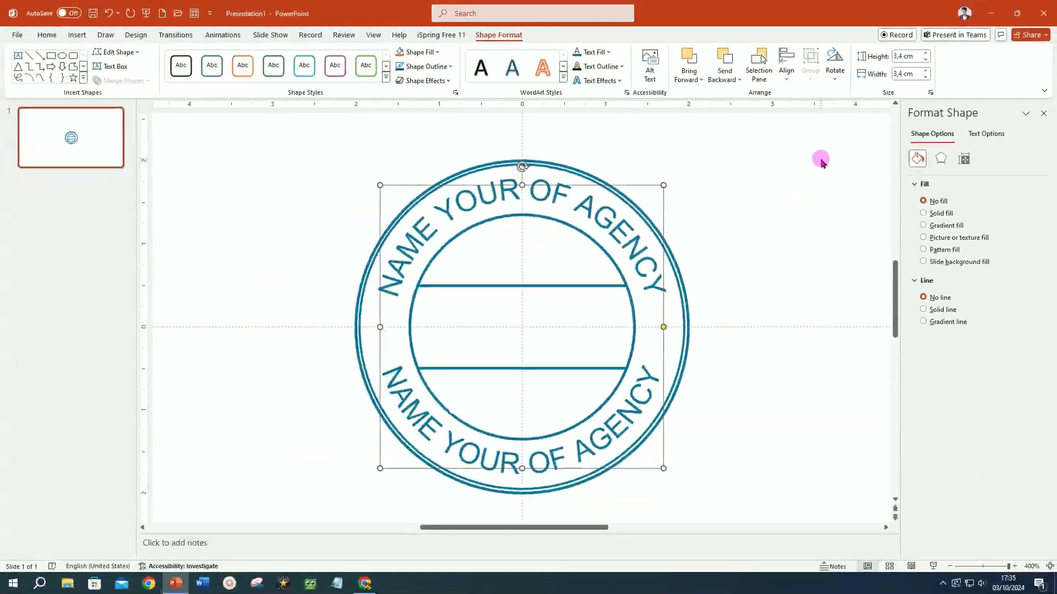
- Replace the lower arc's text with 'CITY NAME HERE'
click(402, 387)
drag(393, 376, 618, 427)
text(CITY NAME HE)
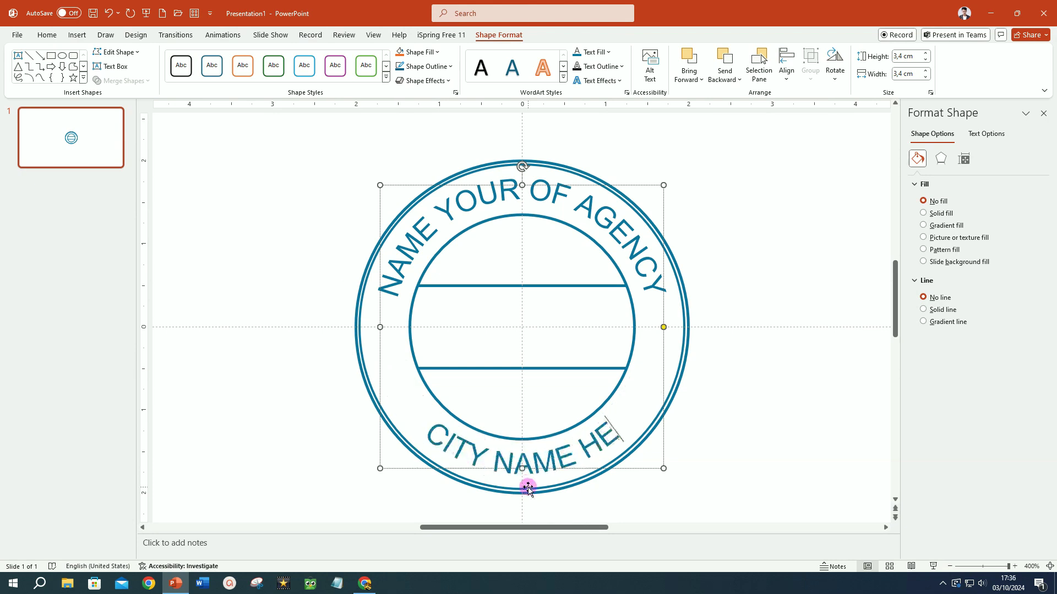
text(RE)
click(610, 471)
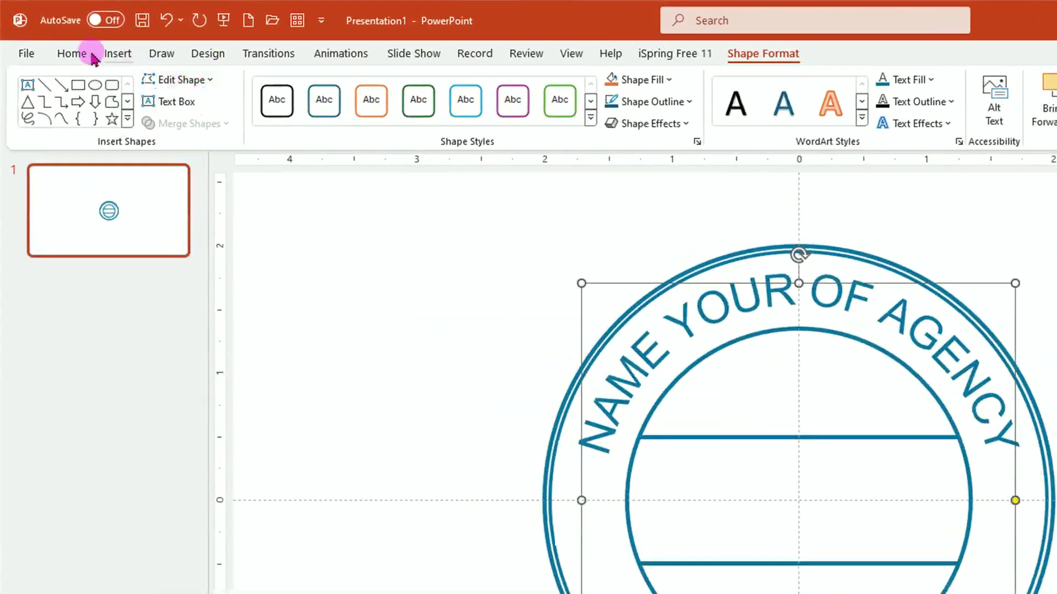
- In the Font dialog, set character spacing to Expanded and raise the amount five steps
click(75, 53)
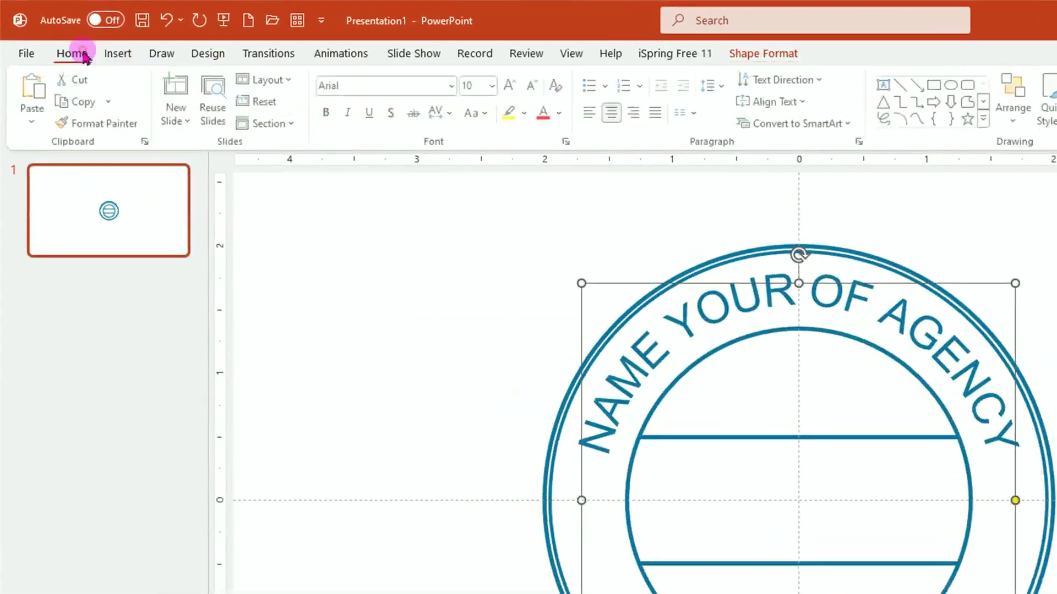
click(569, 143)
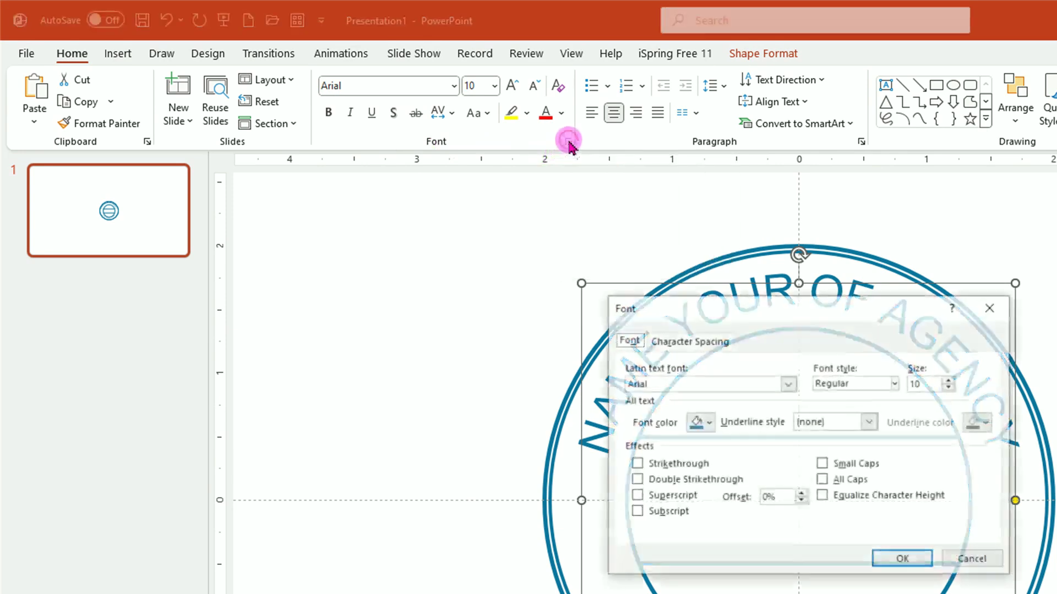
click(695, 342)
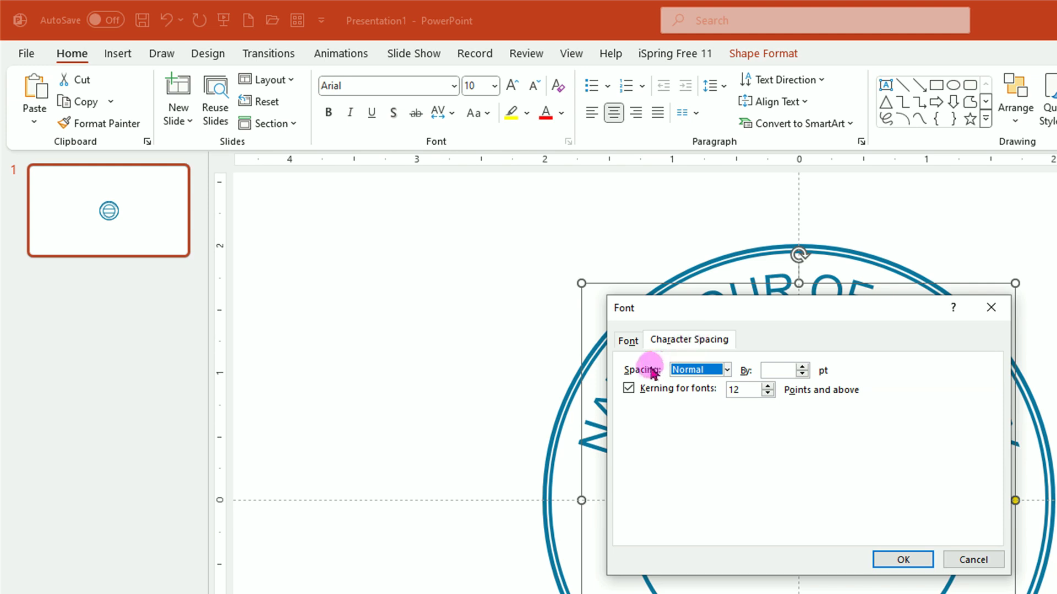
click(728, 370)
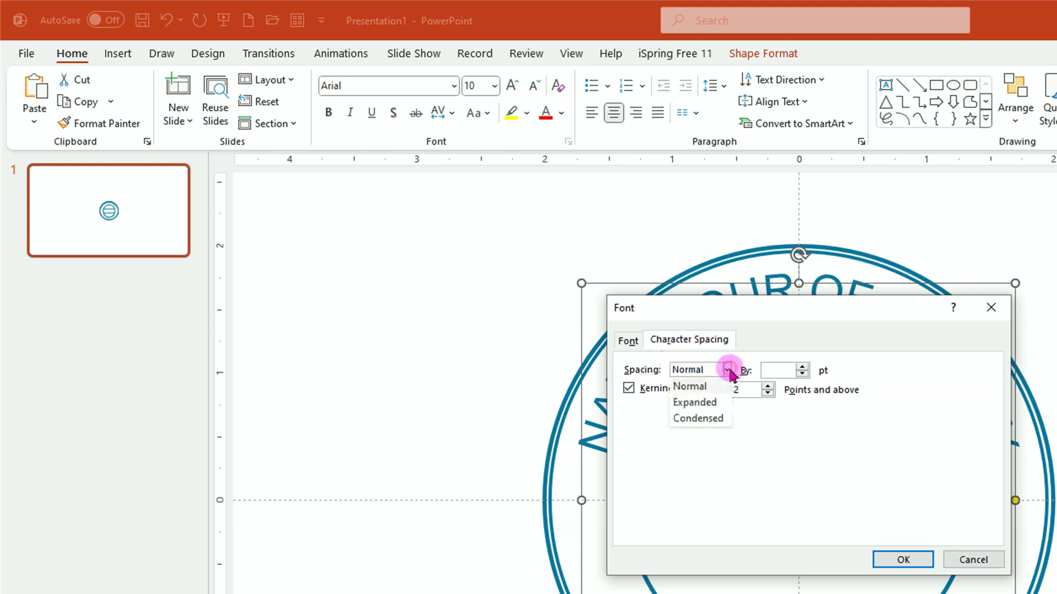
click(694, 402)
click(803, 367)
click(803, 367)
click(802, 367)
click(803, 368)
click(802, 367)
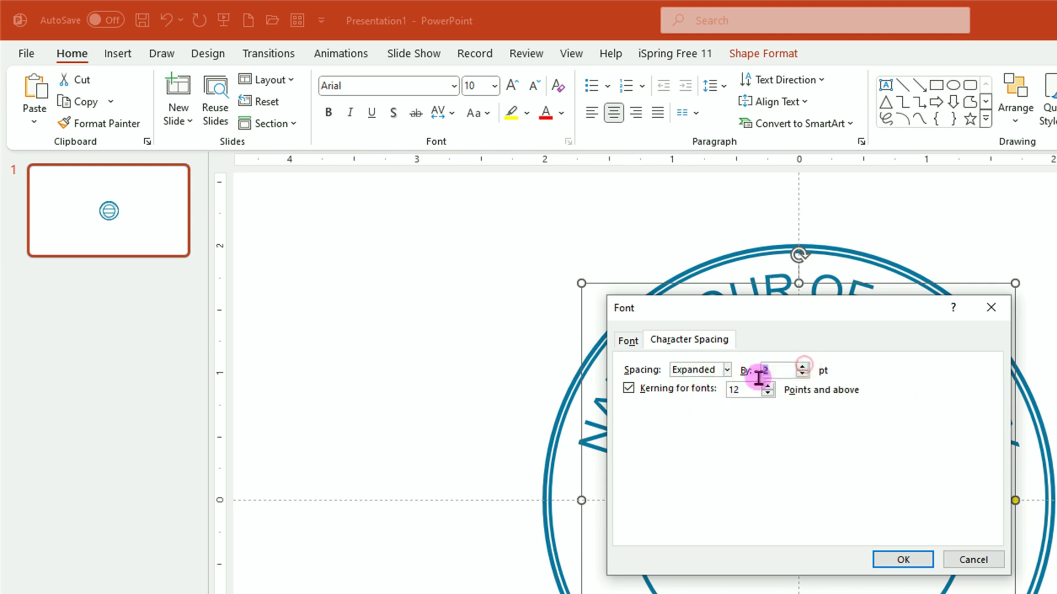
click(909, 561)
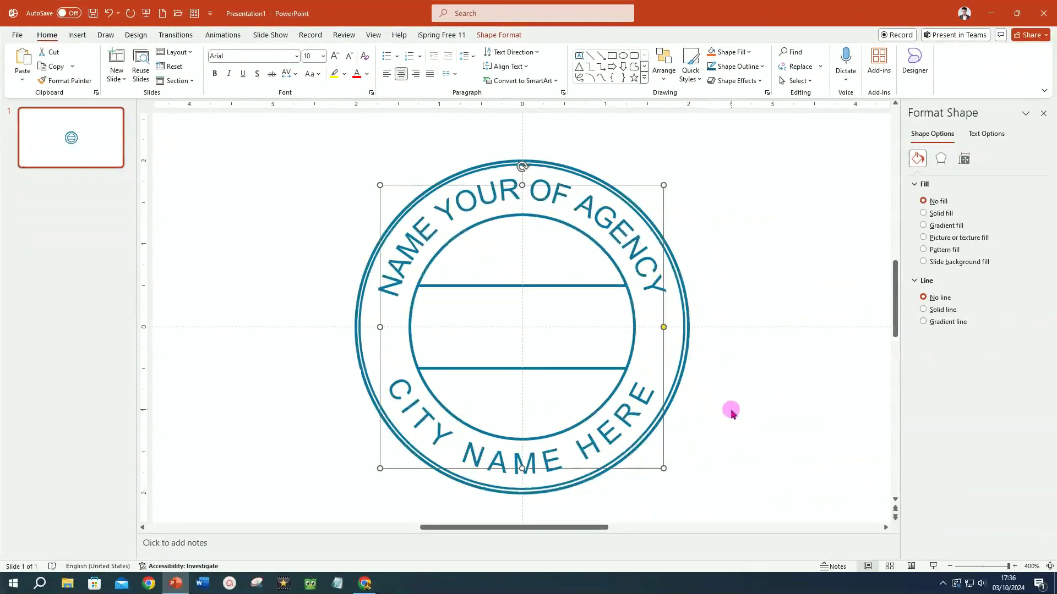
click(732, 413)
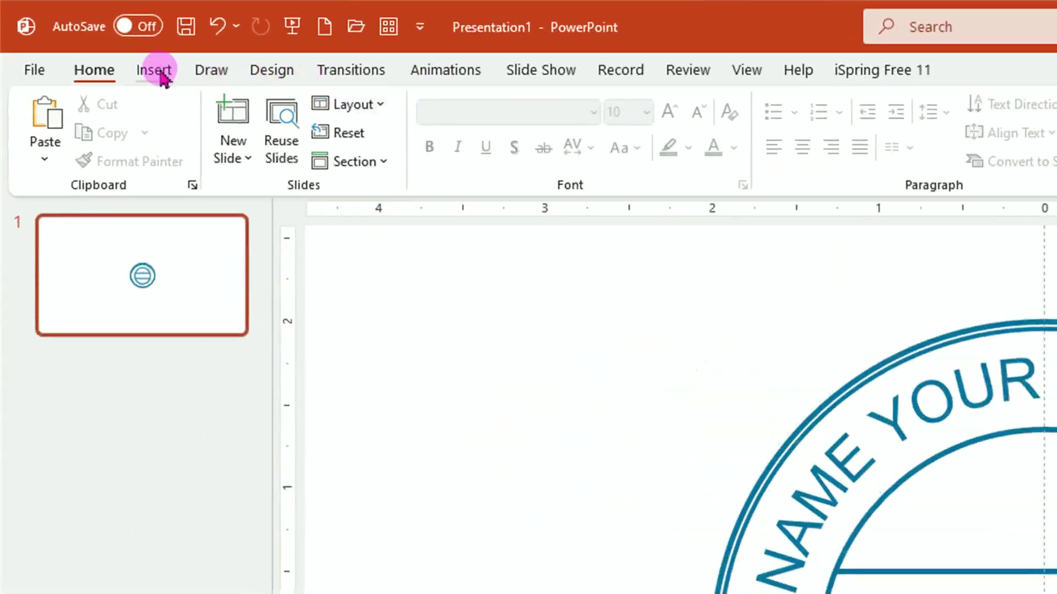
- Insert a new WordArt box and make its text 12 pt teal with no shadow
click(157, 71)
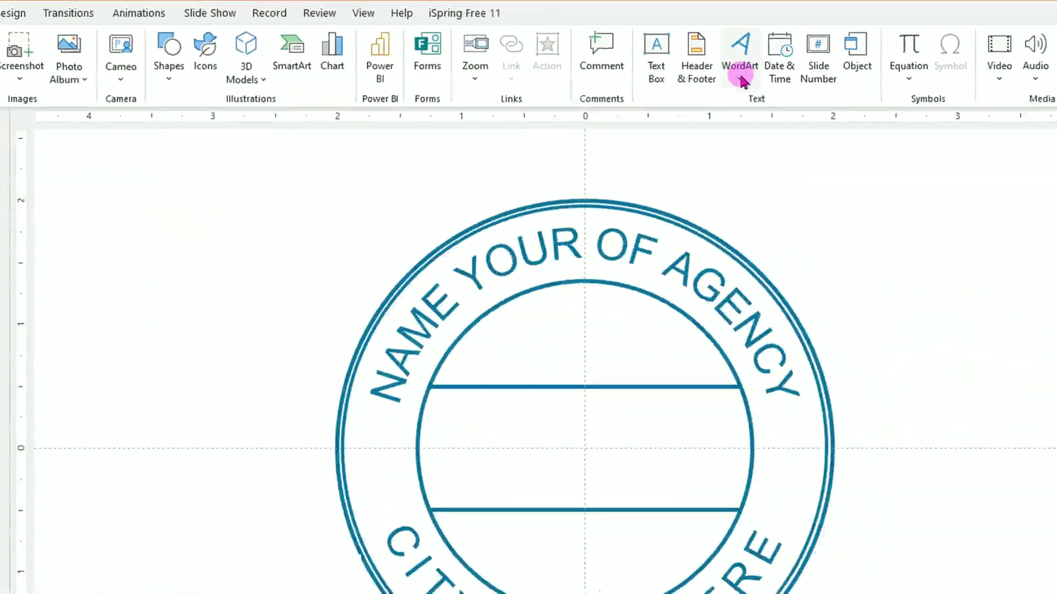
click(739, 77)
click(743, 117)
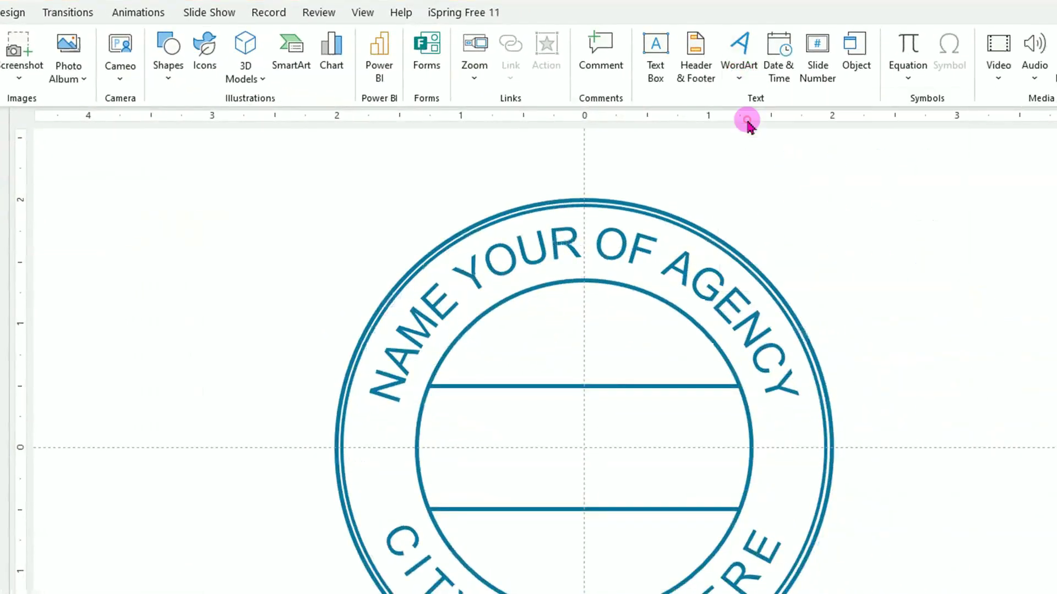
click(740, 98)
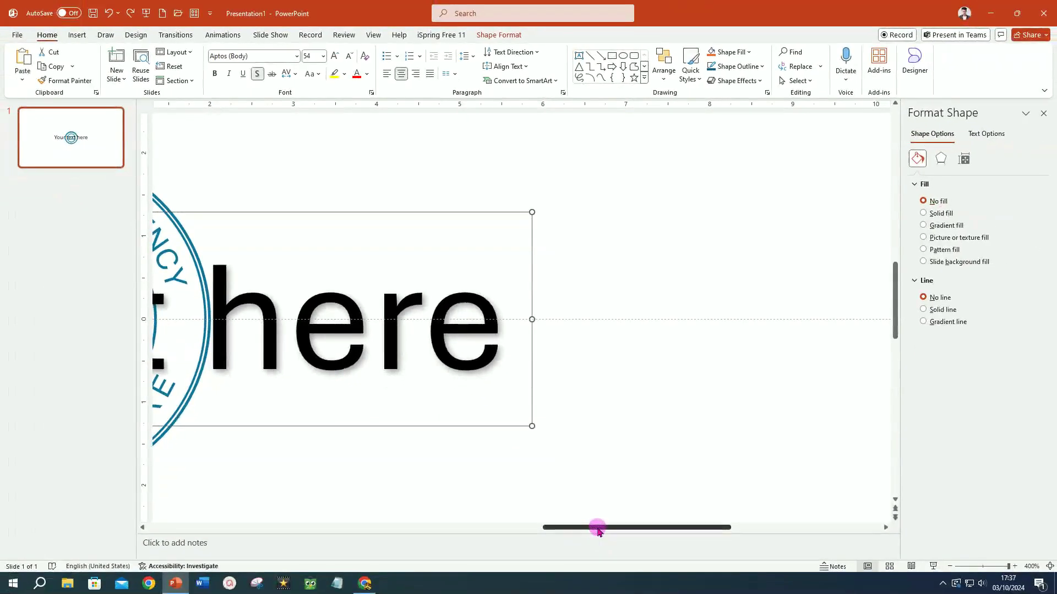
drag(596, 532, 452, 535)
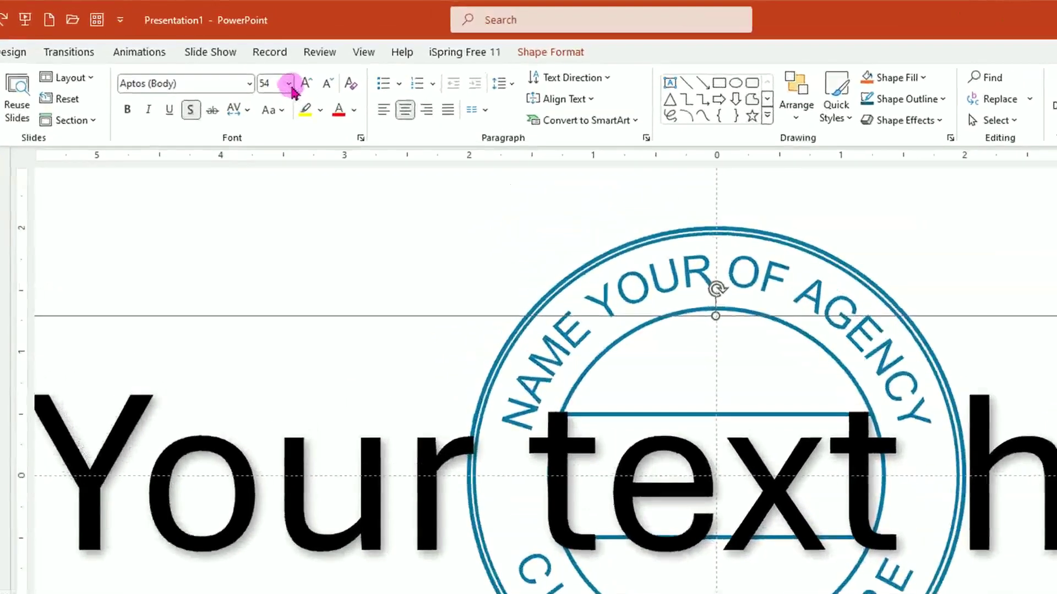
click(322, 56)
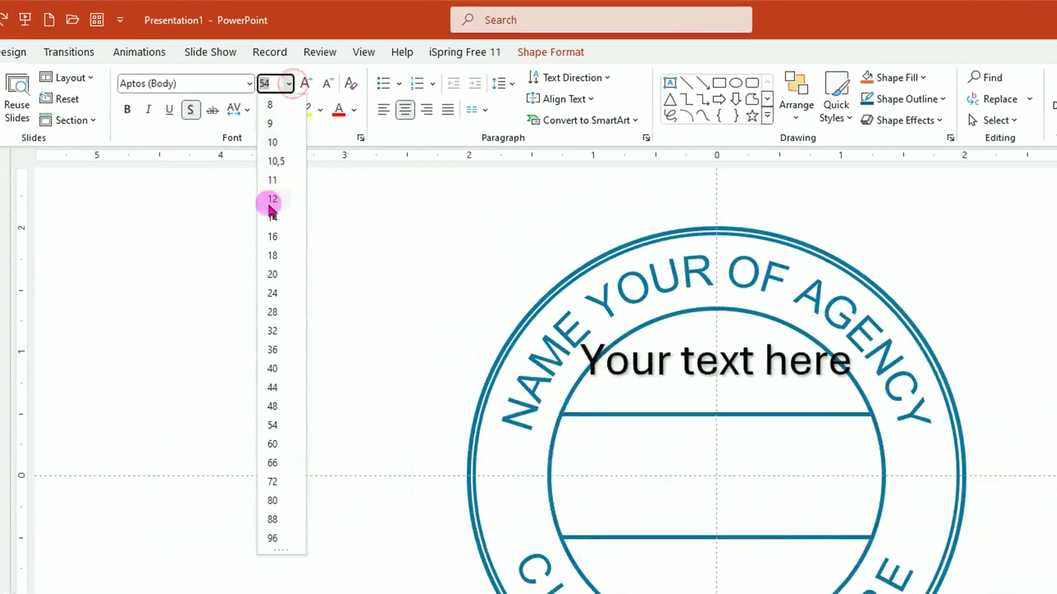
click(274, 199)
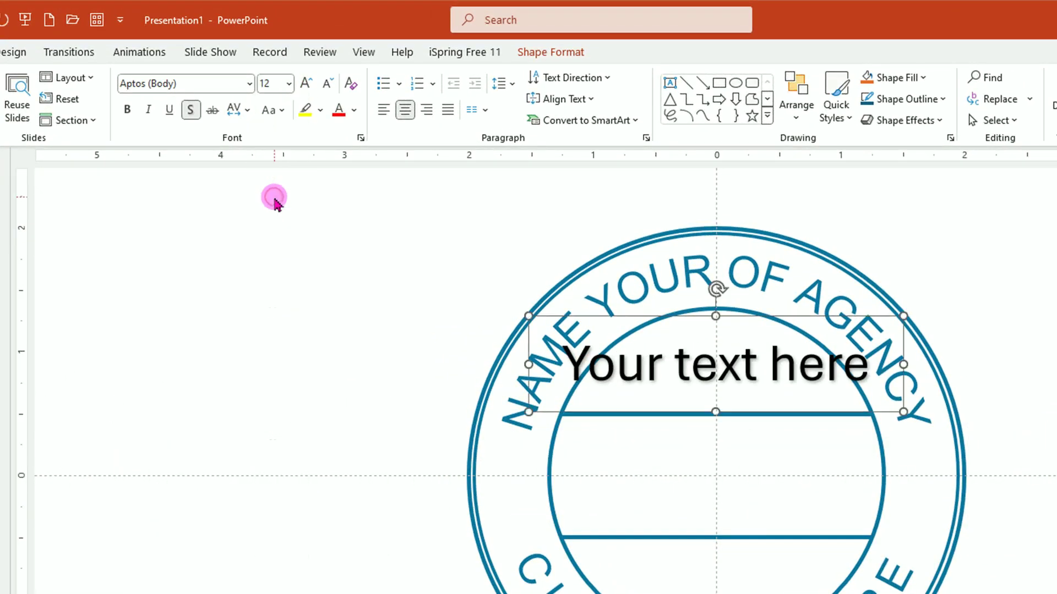
click(190, 111)
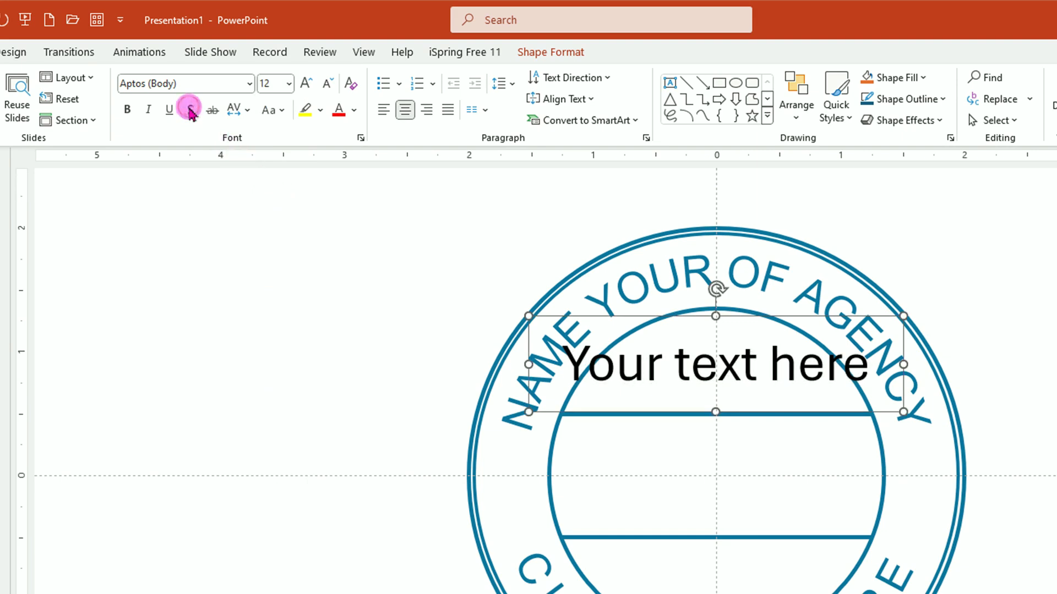
click(353, 111)
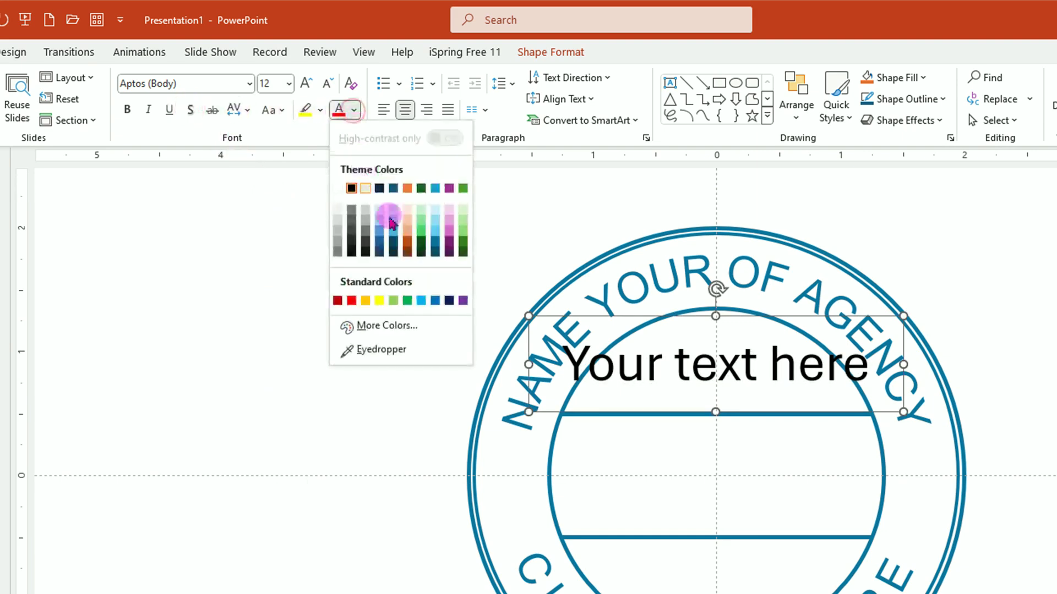
click(435, 242)
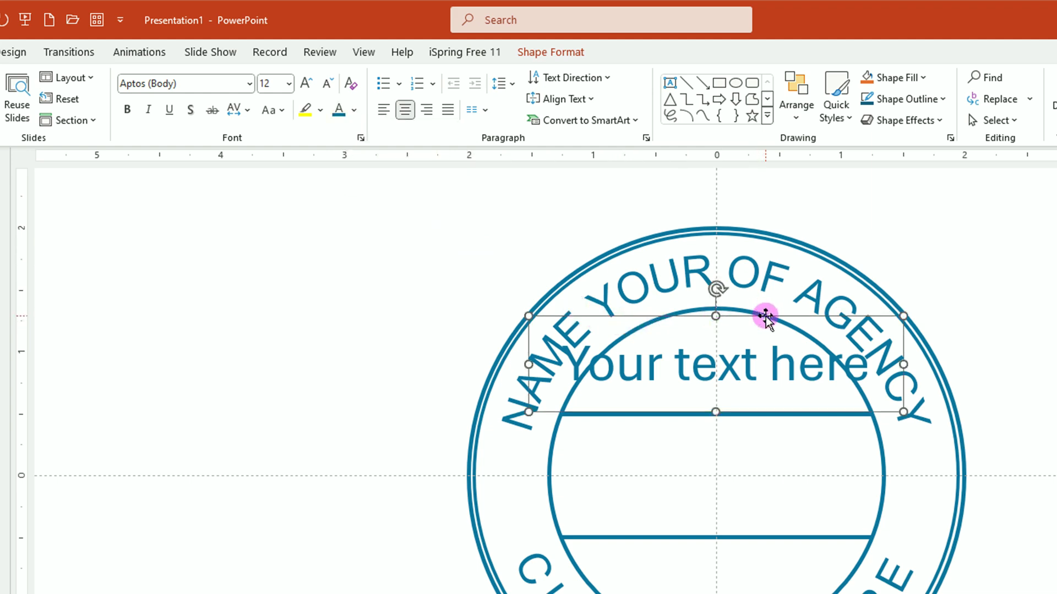
- Move it into the middle band, type 'YOUR TEXT', centre it and make it bold
drag(765, 315, 779, 427)
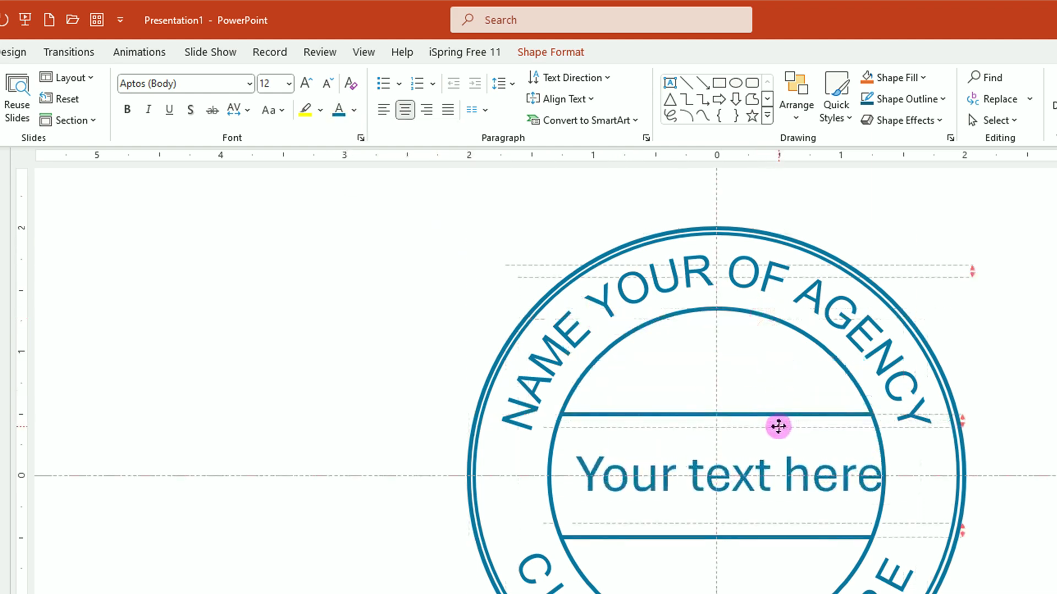
drag(575, 471, 835, 471)
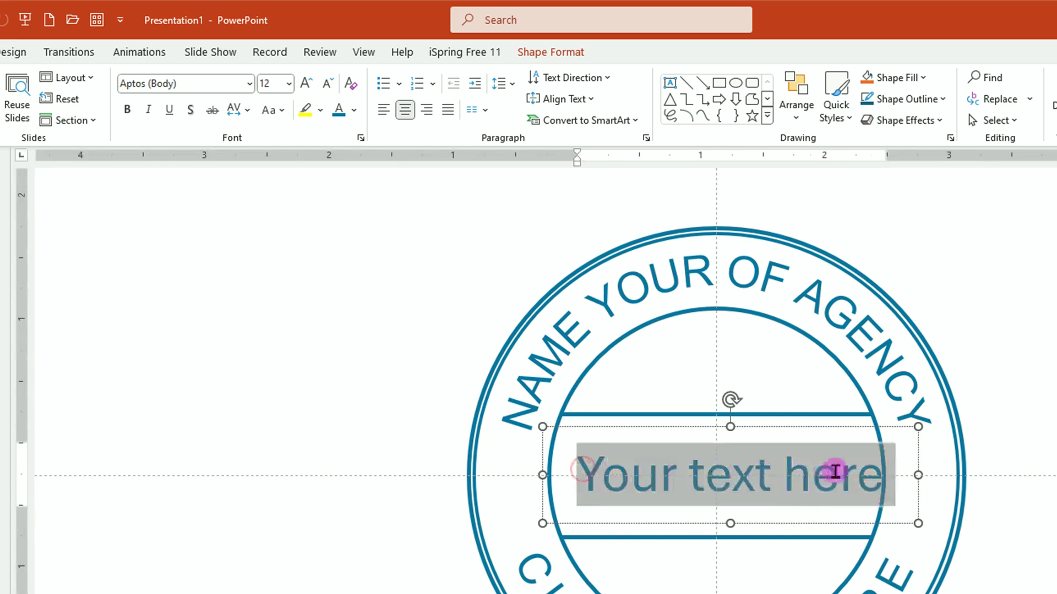
text(YOUR TEXT)
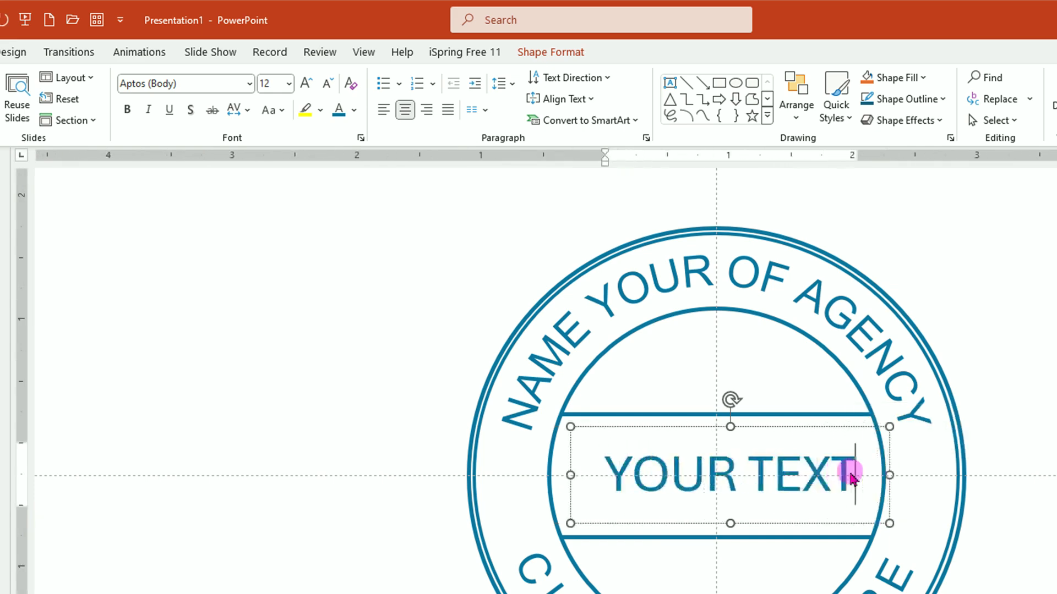
drag(776, 520, 764, 519)
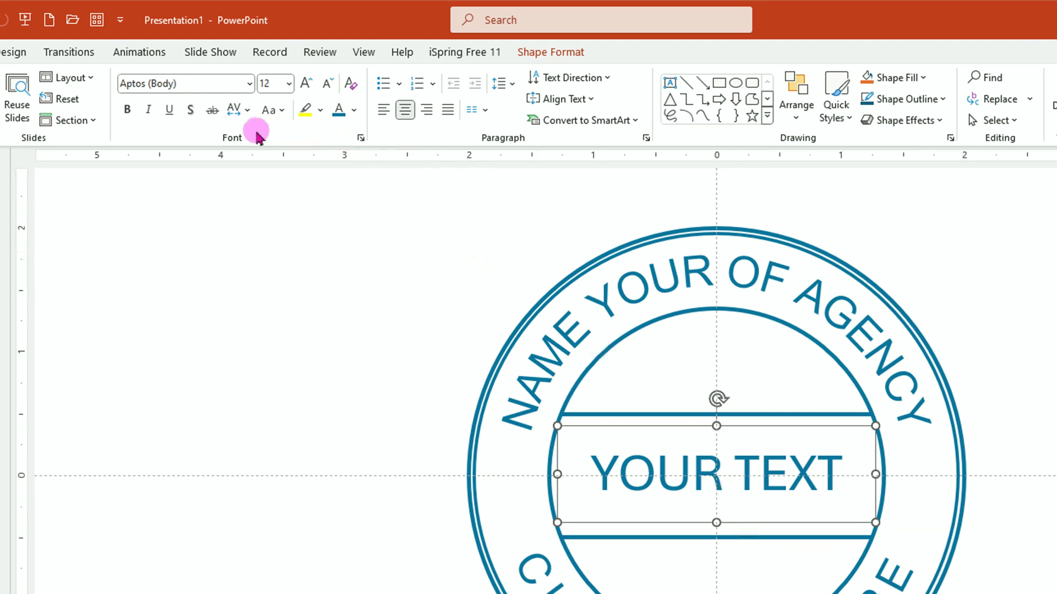
click(128, 110)
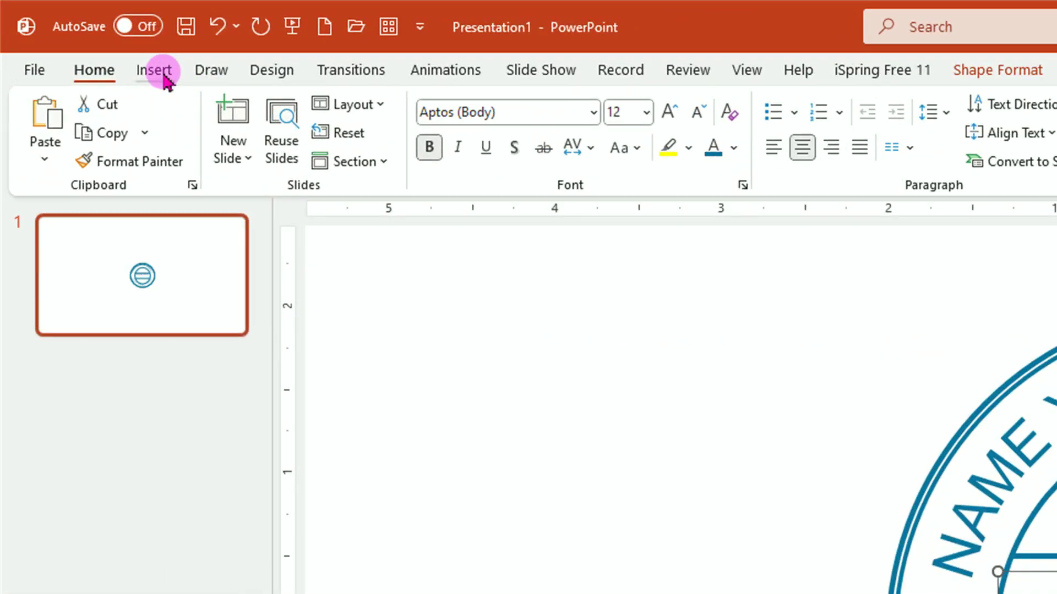
- Draw a small star and give it a solid teal fill with no outline
click(80, 35)
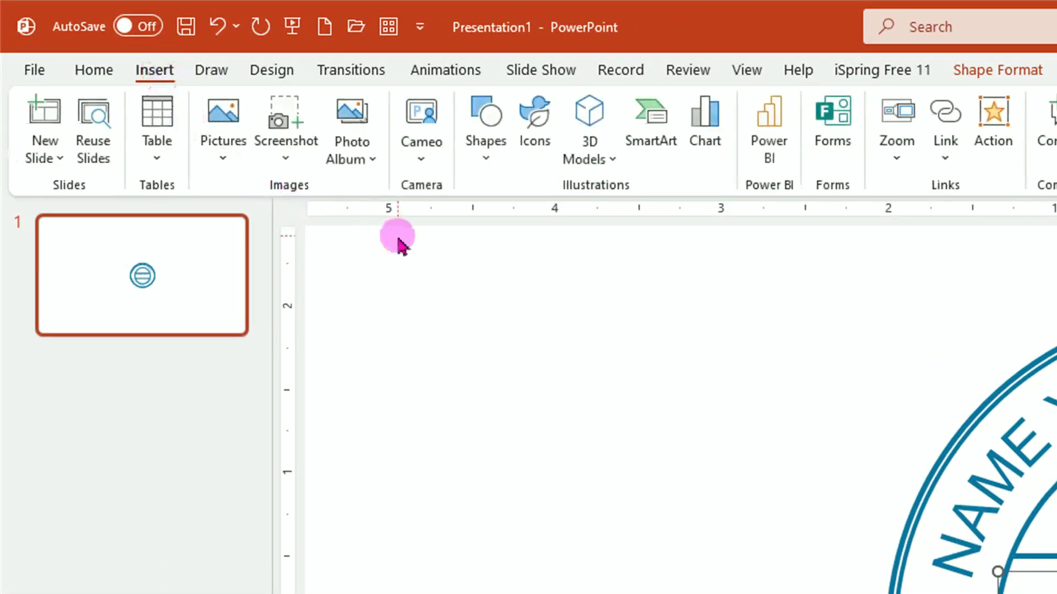
click(486, 160)
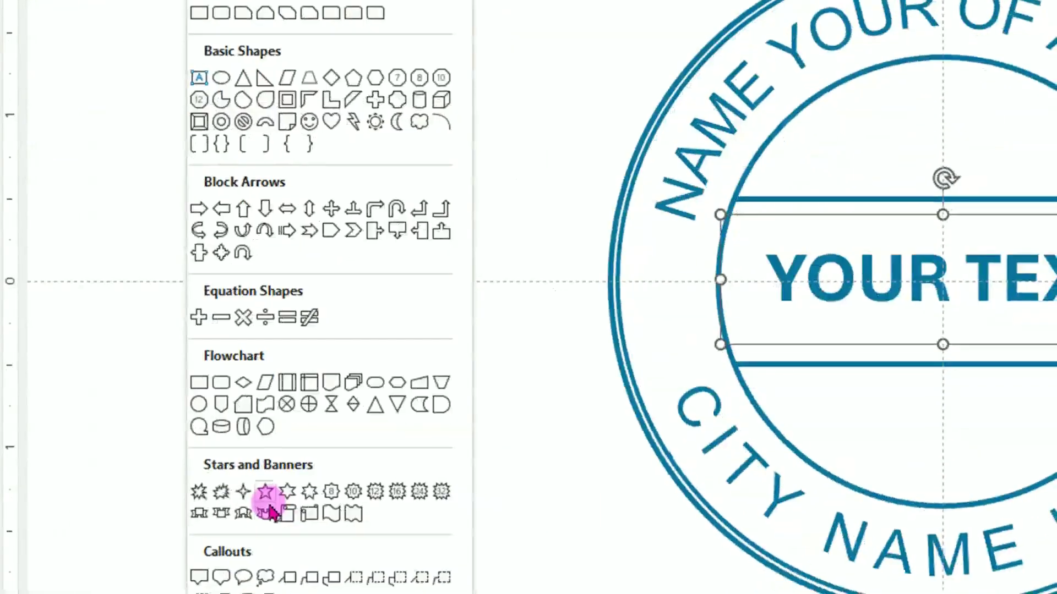
click(269, 493)
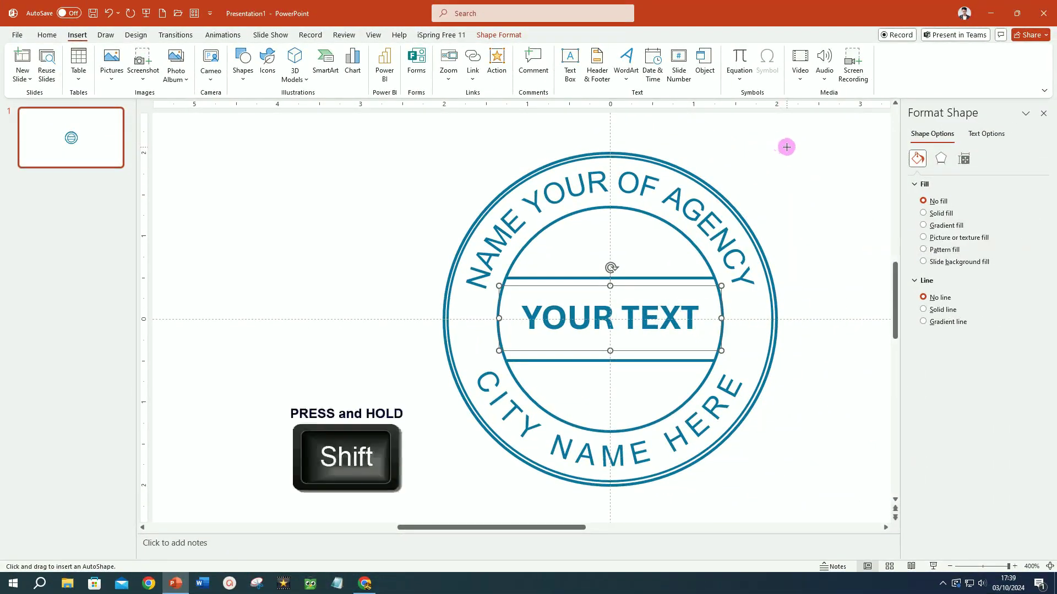
drag(798, 150, 827, 178)
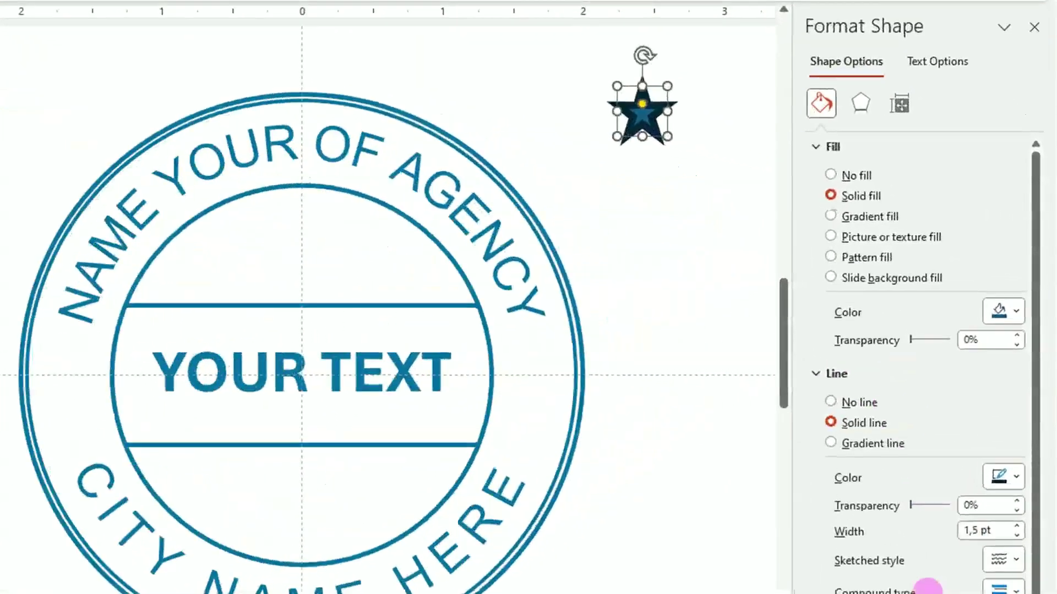
click(831, 402)
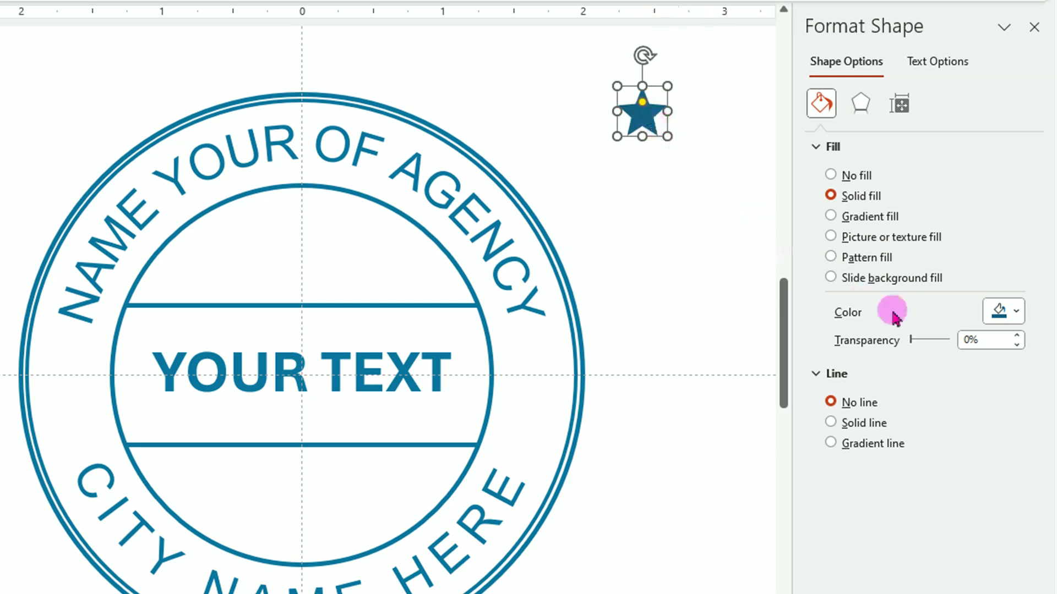
click(1016, 312)
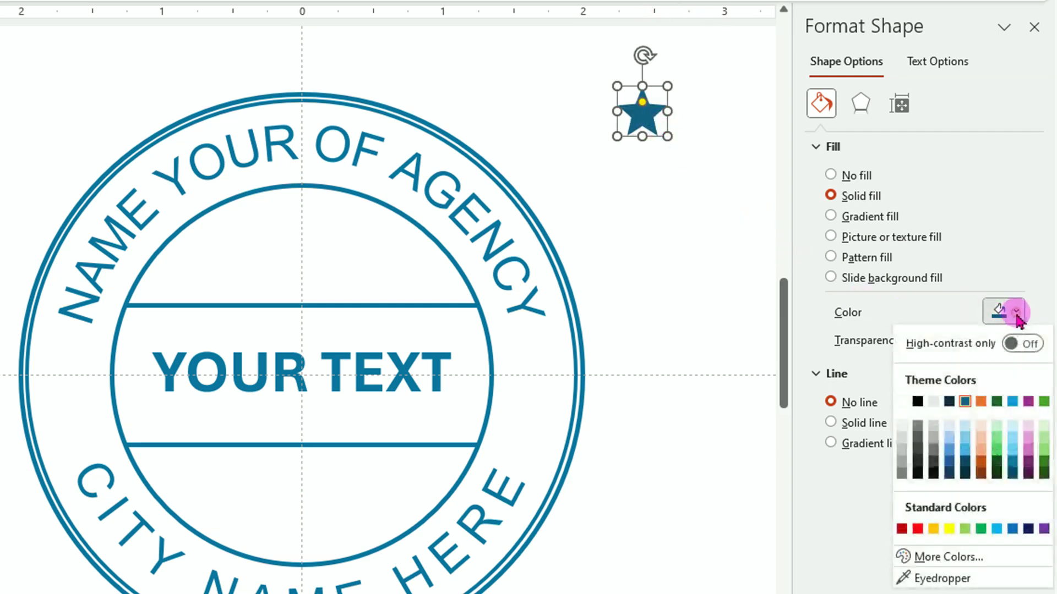
click(1014, 465)
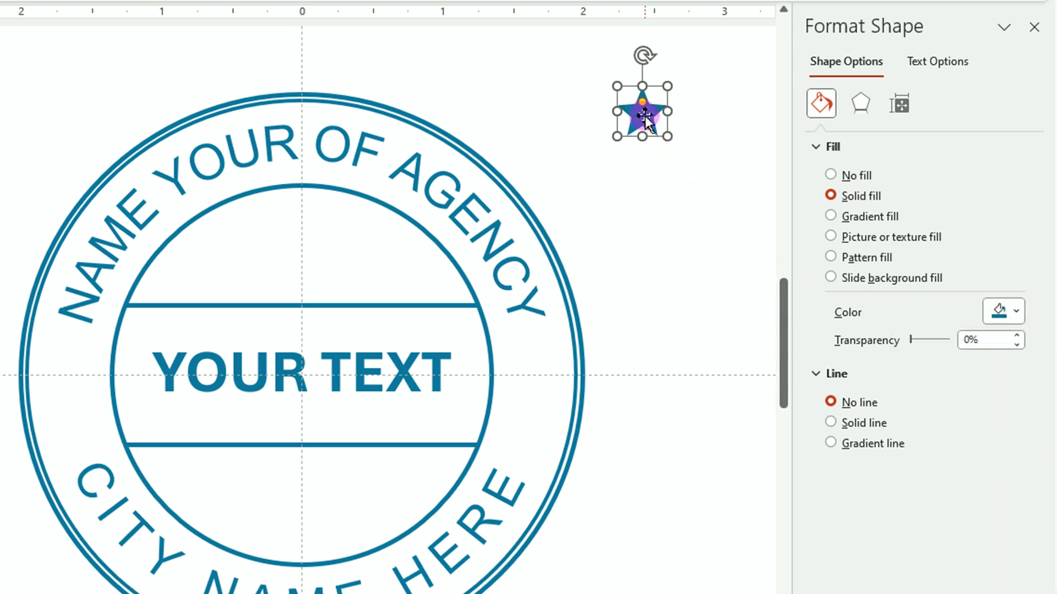
- Place the star left of 'YOUR TEXT' and a duplicate level on its right
mouse_move(645, 116)
mouse_down()
mouse_move(102, 377)
mouse_move(75, 377)
mouse_up()
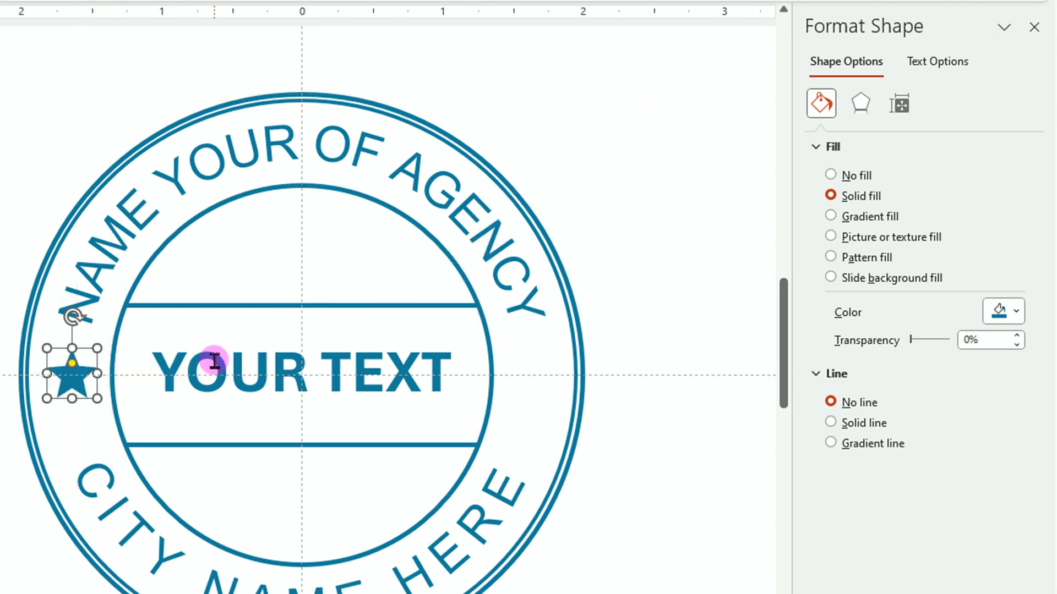
key(ctrl+d)
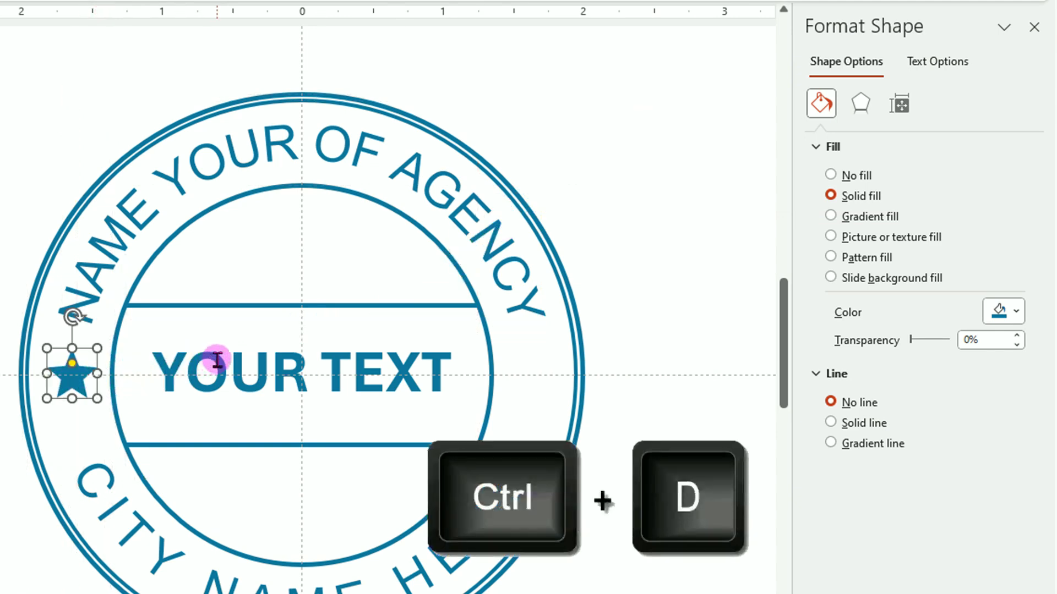
key(ctrl+d)
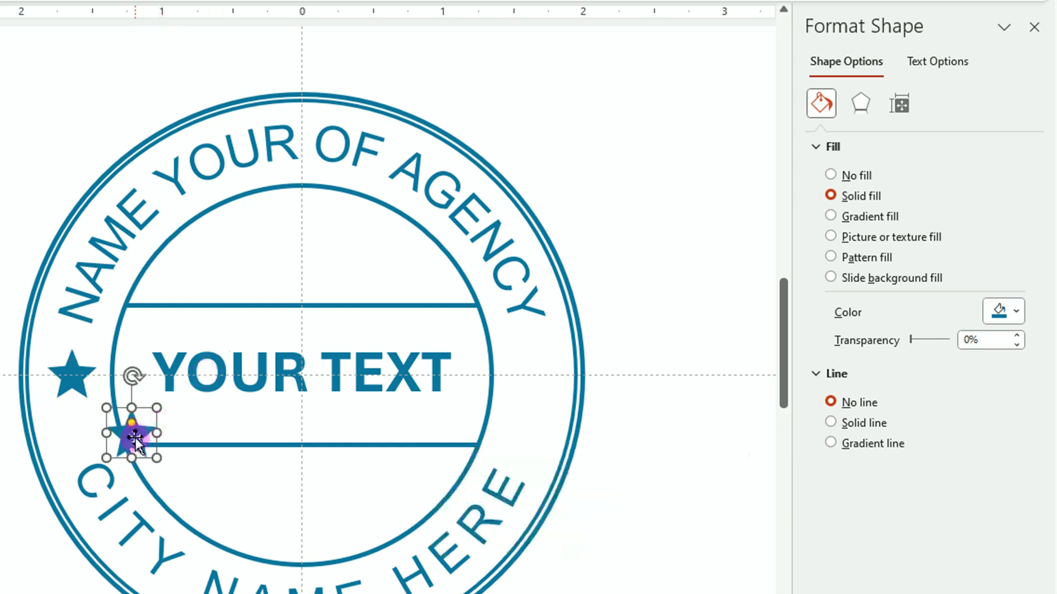
drag(135, 438, 523, 374)
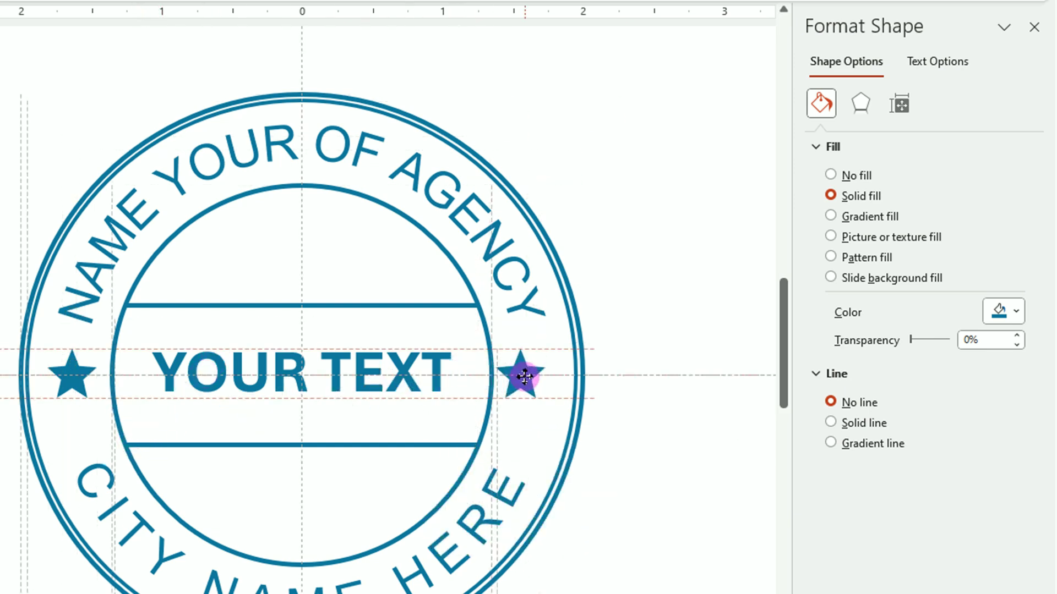
drag(525, 377, 537, 375)
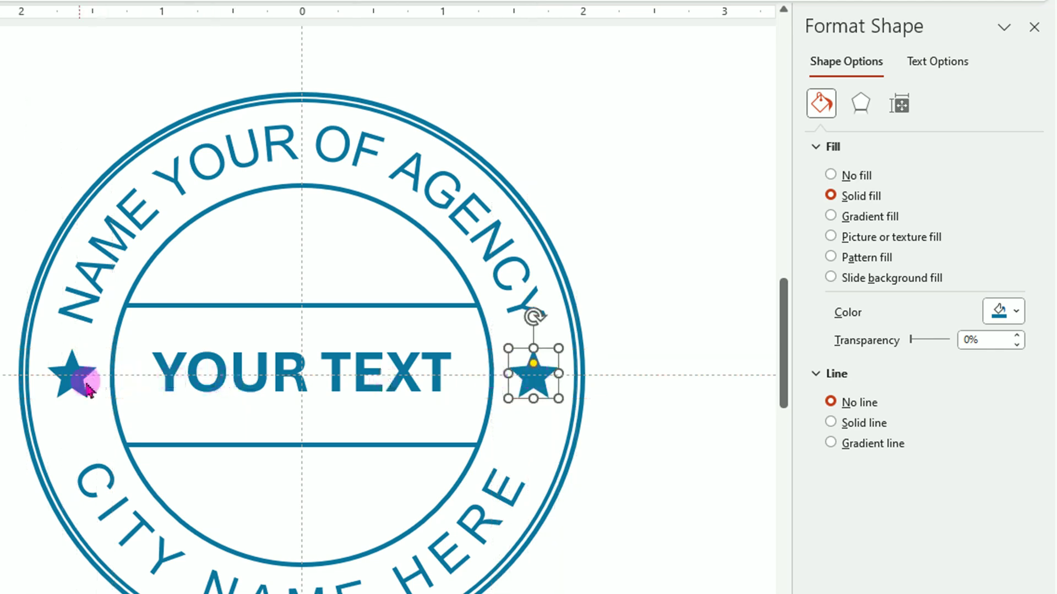
click(661, 509)
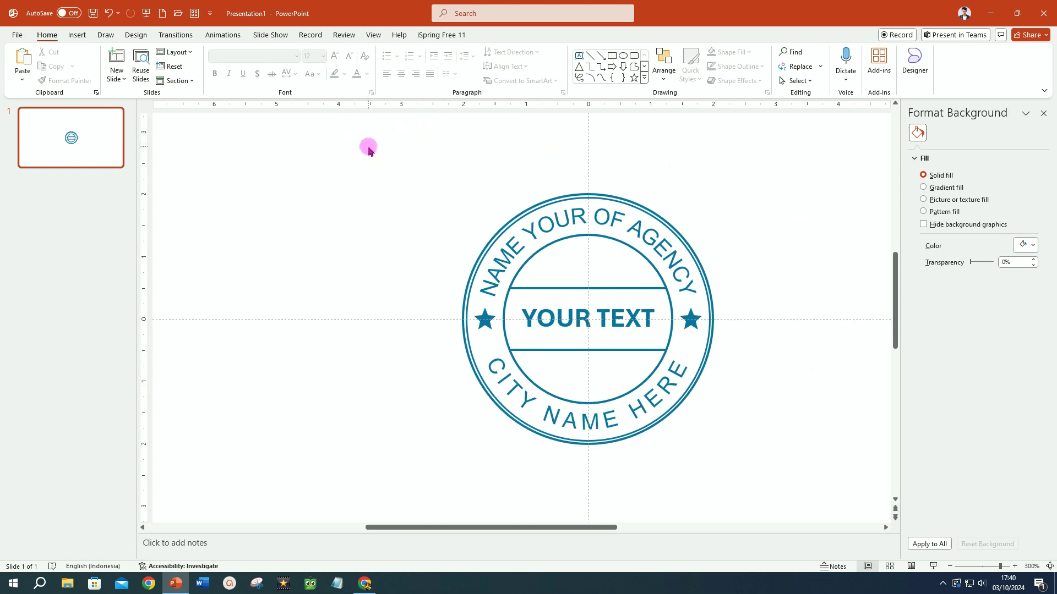
- Box-select the entire stamp and group its parts into a single 4 × 4 cm object
mouse_move(368, 146)
mouse_down()
mouse_move(818, 463)
mouse_move(829, 516)
mouse_up()
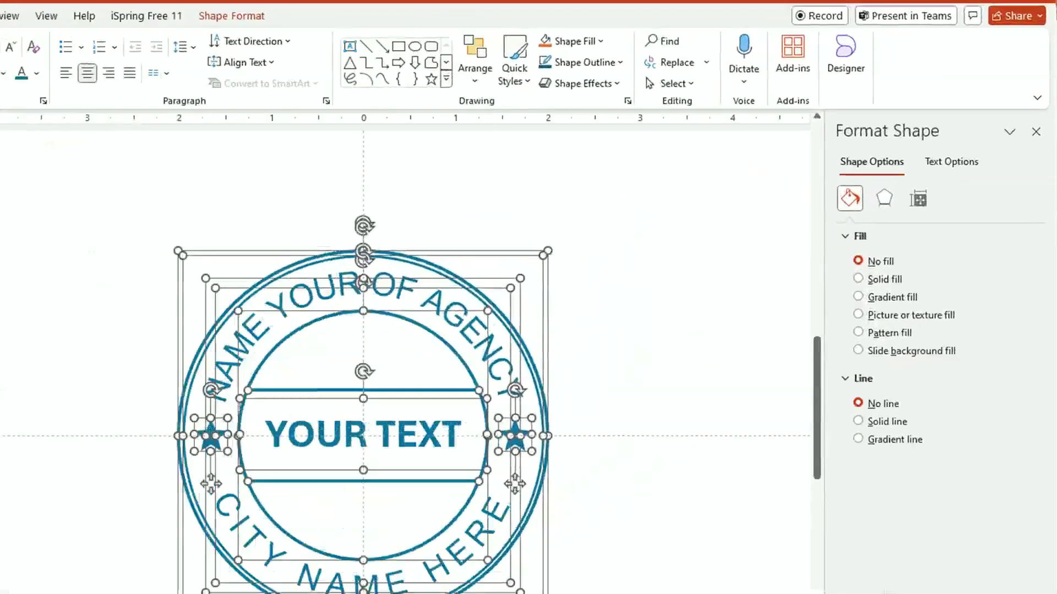
click(470, 34)
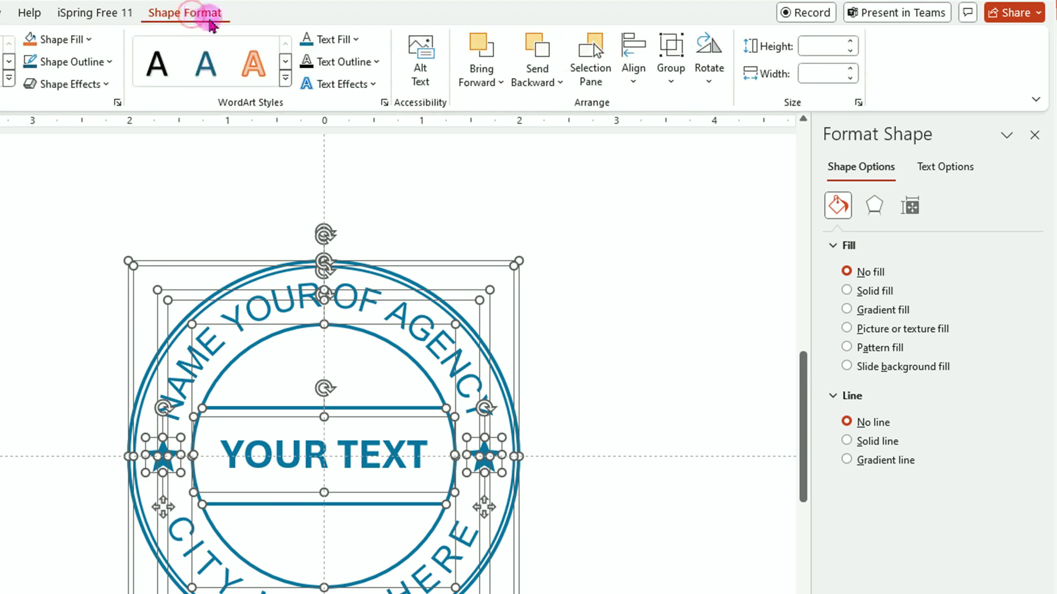
click(673, 83)
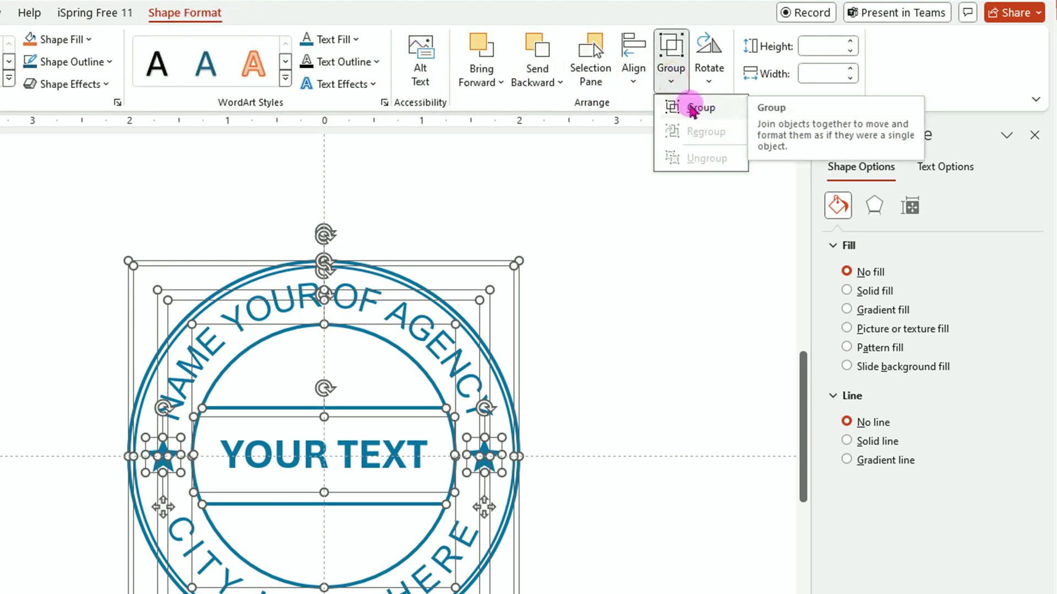
click(693, 109)
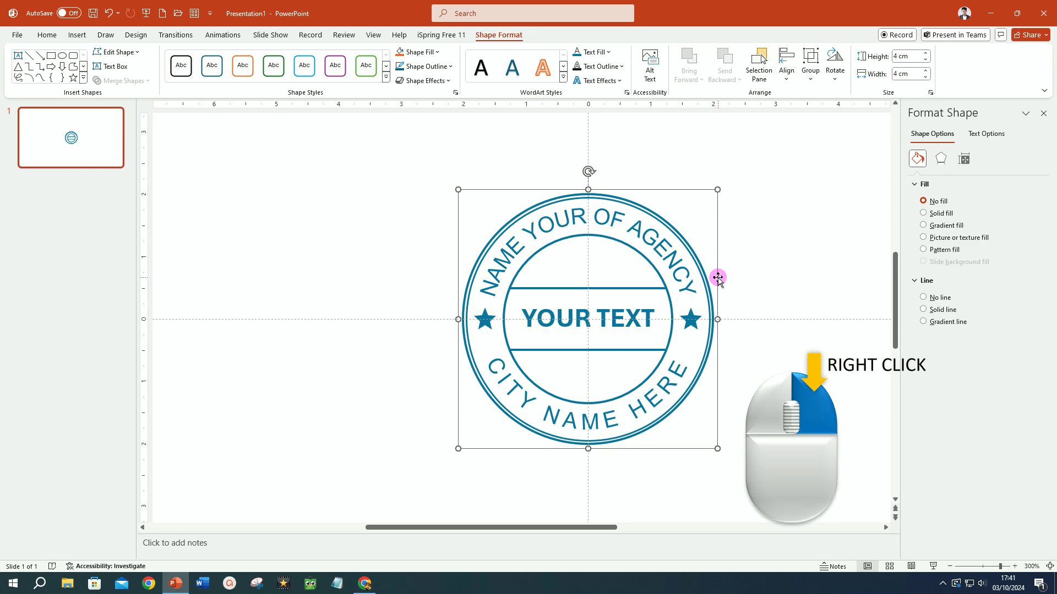
- Save the stamp as picture 'DESIGN STAMP WITH POWERPOINT' in PNG format in Documents
right_click(717, 278)
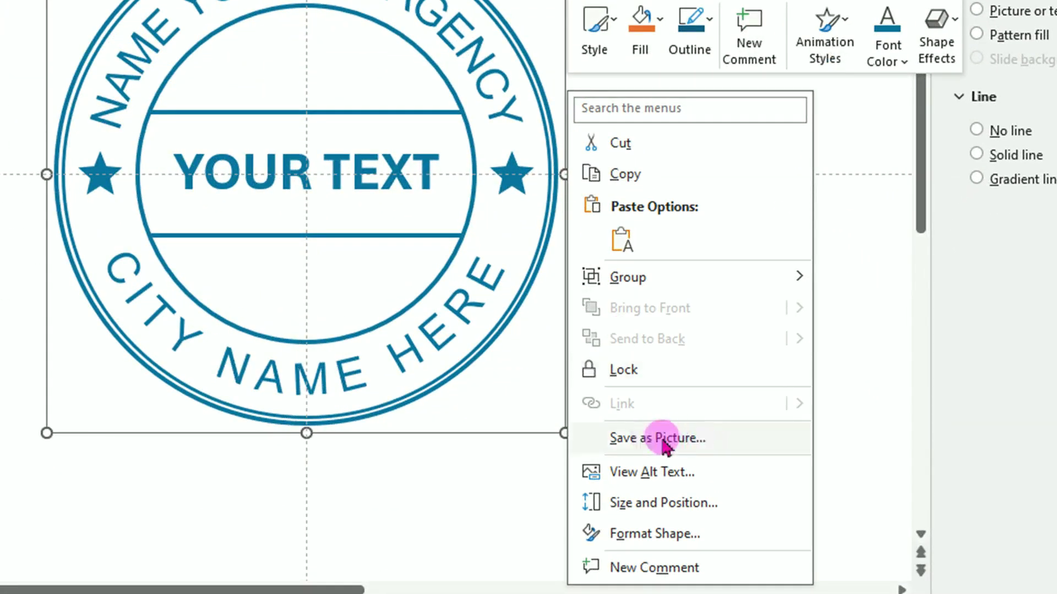
click(658, 438)
text(D)
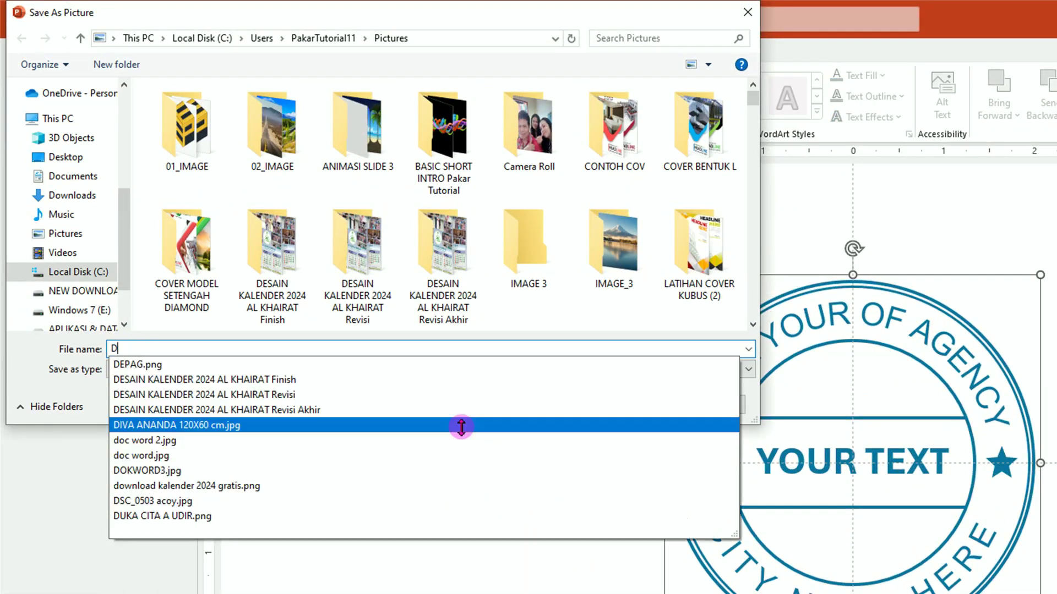
text(ESIGN STAMP WITH POWERPOINT)
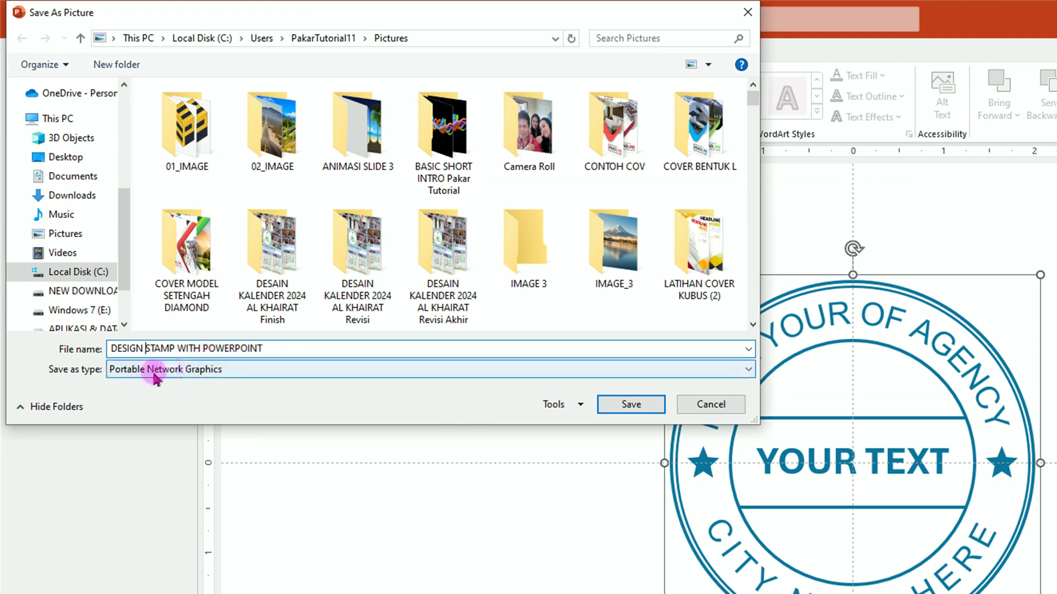
key(Tab)
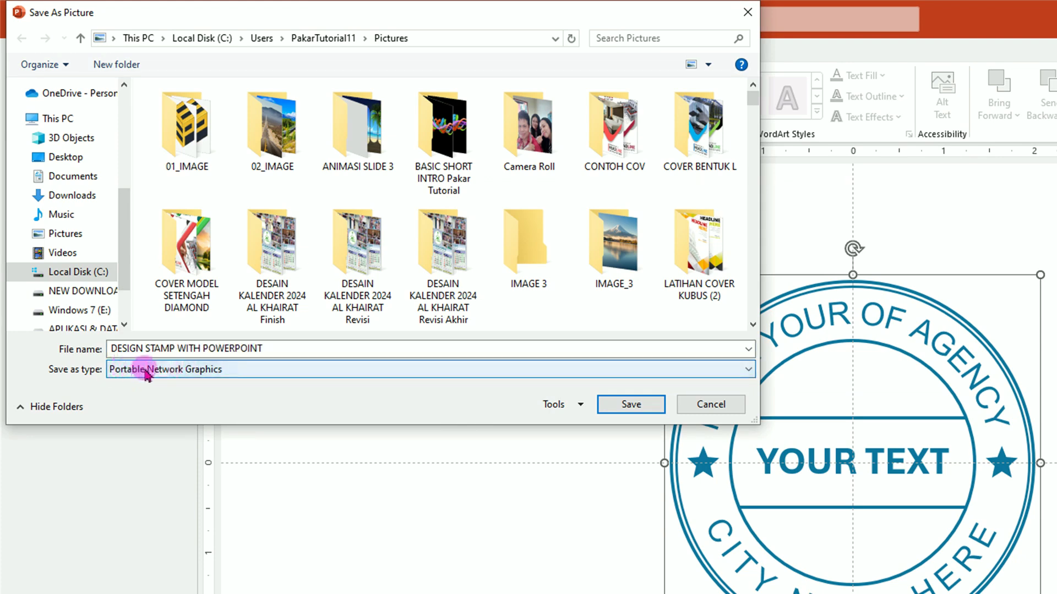
mouse_move(73, 176)
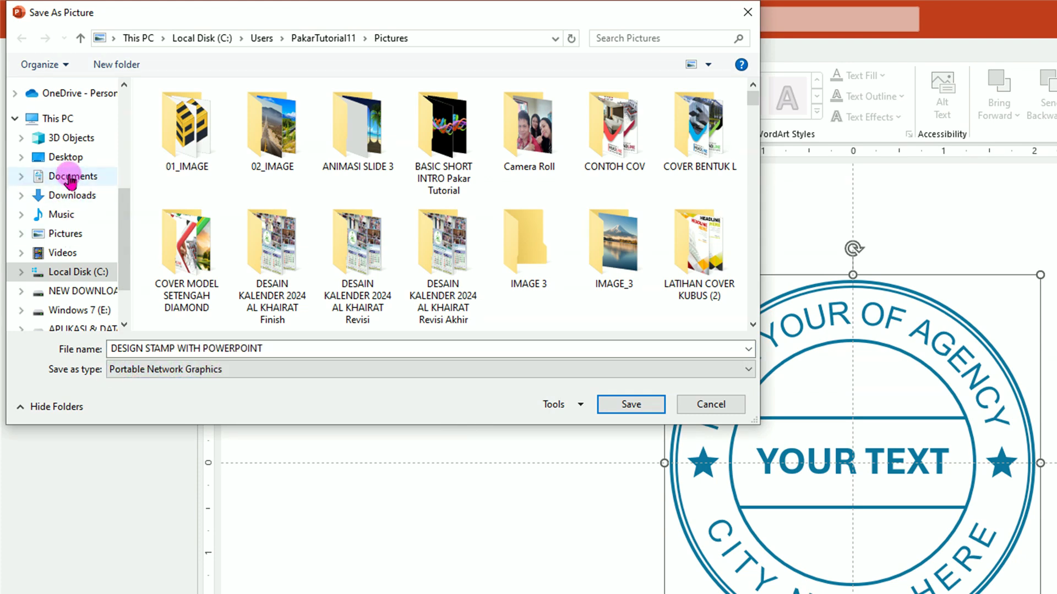
click(70, 185)
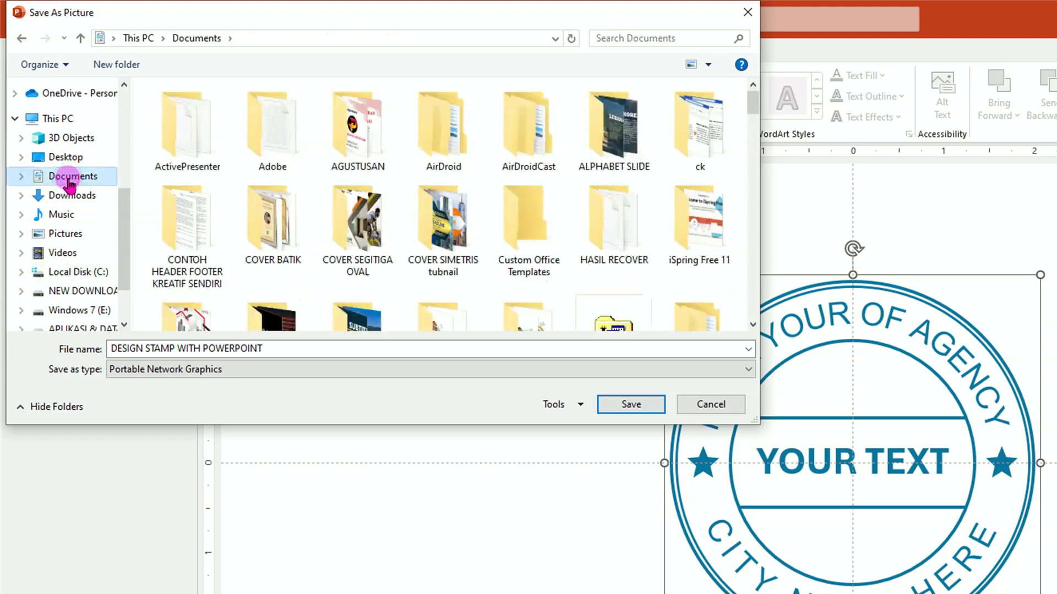
click(628, 406)
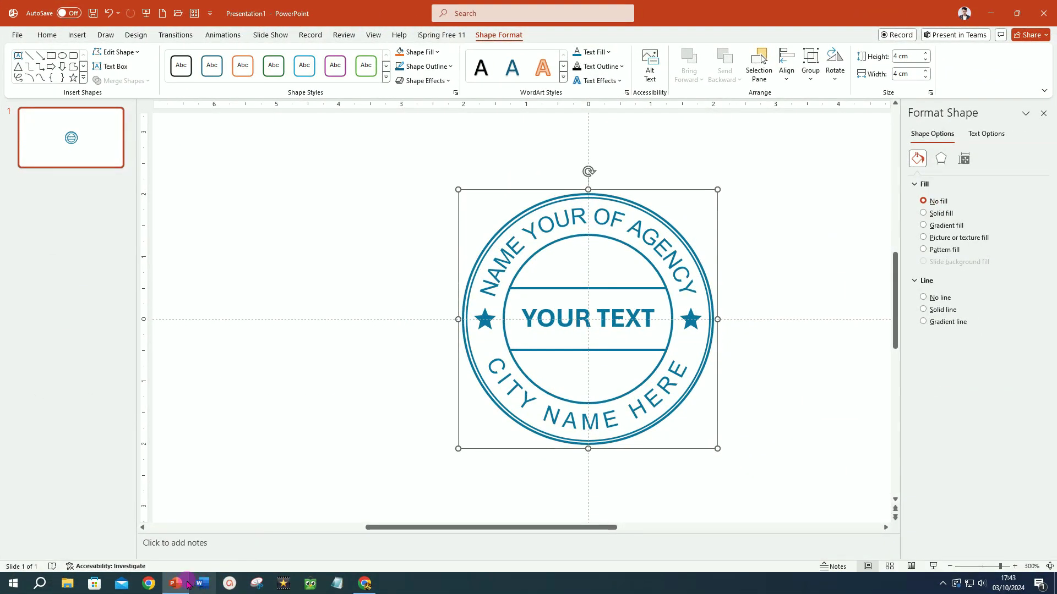
- Find the DESIGN STAMP WITH POWERPOINT PNG in Documents, preview it, and copy the file
click(66, 586)
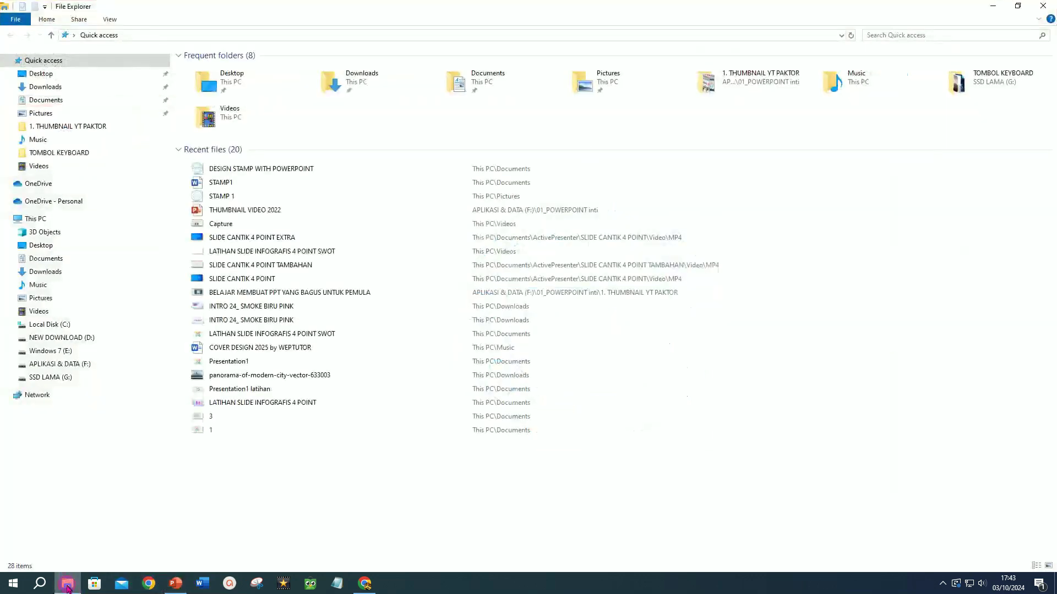
click(56, 258)
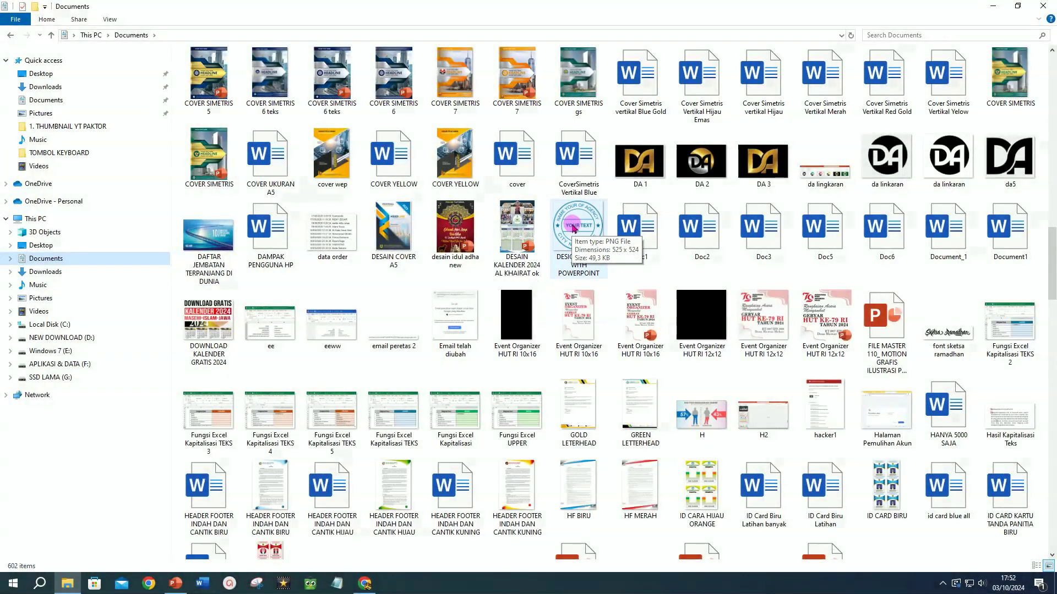
double_click(575, 227)
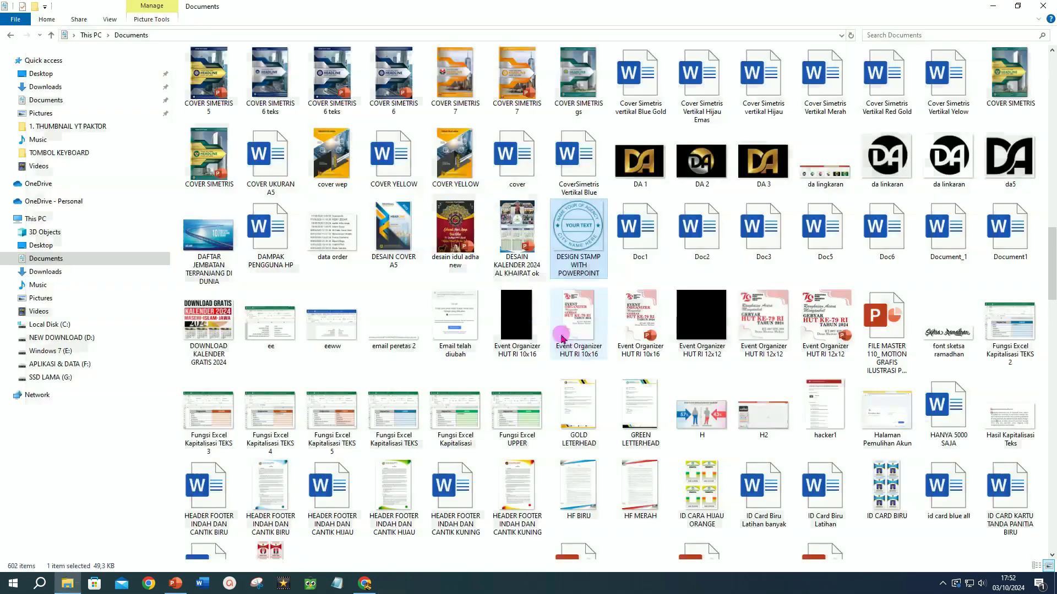
right_click(579, 231)
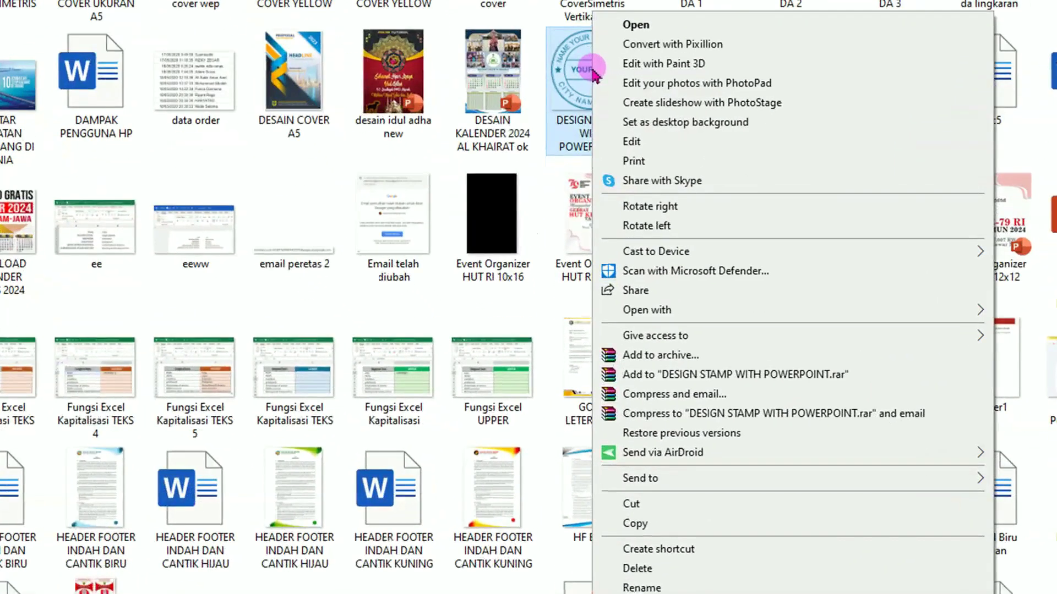
click(634, 525)
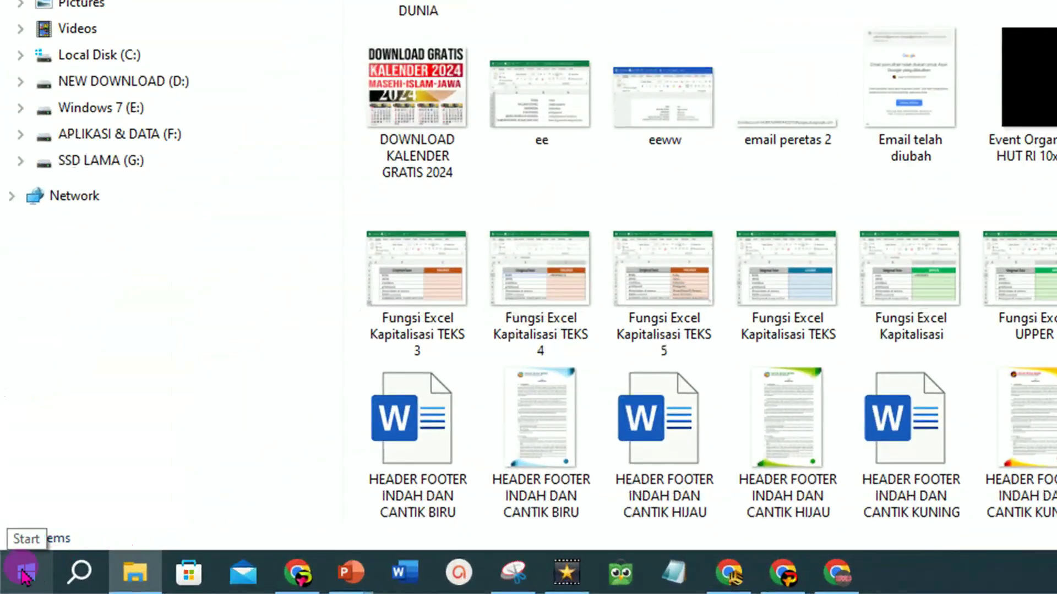
- Launch Microsoft Word from the Start menu's app list
click(25, 574)
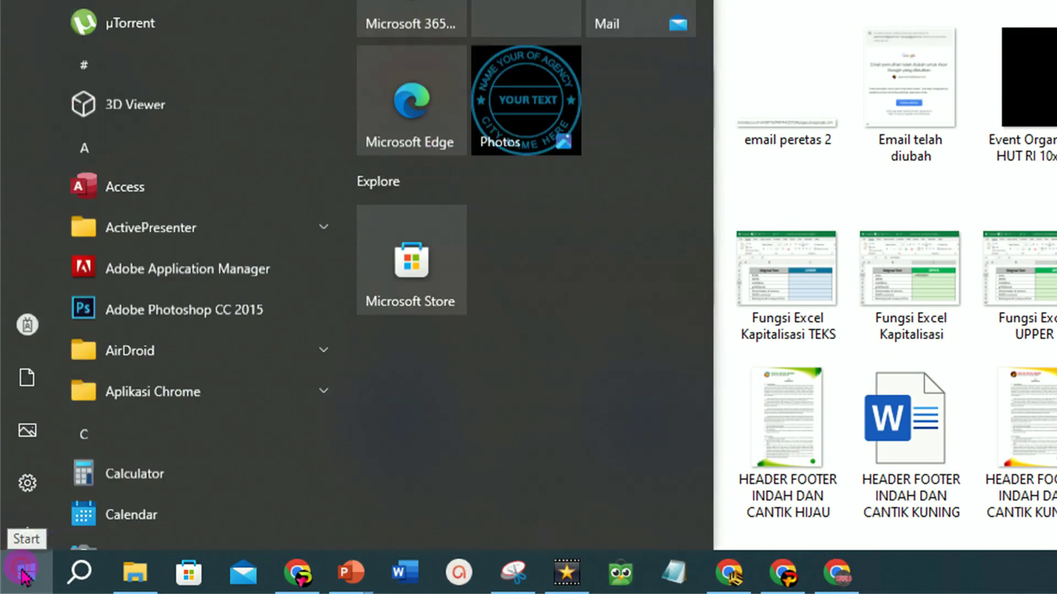
scroll(146, 465, down, 5)
scroll(219, 431, down, 10)
scroll(203, 439, down, 10)
scroll(168, 471, down, 10)
scroll(167, 446, down, 1)
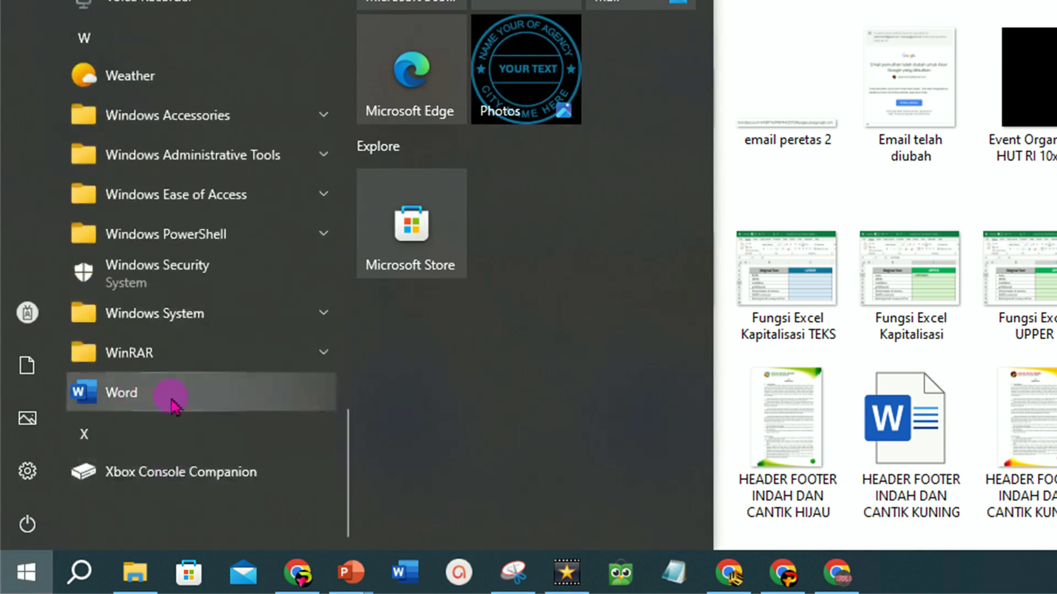
click(124, 392)
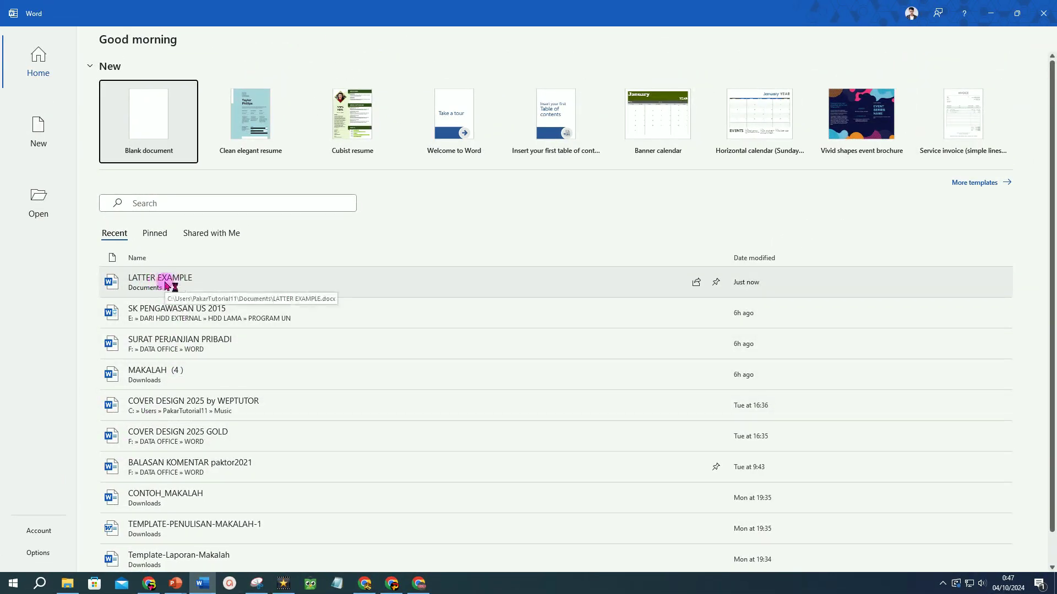
- Scroll the LATTER EXAMPLE letter down to its signature block, then start a blank Document1
scroll(566, 330, down, 3)
scroll(566, 330, down, 3)
scroll(564, 332, down, 5)
scroll(562, 333, down, 2)
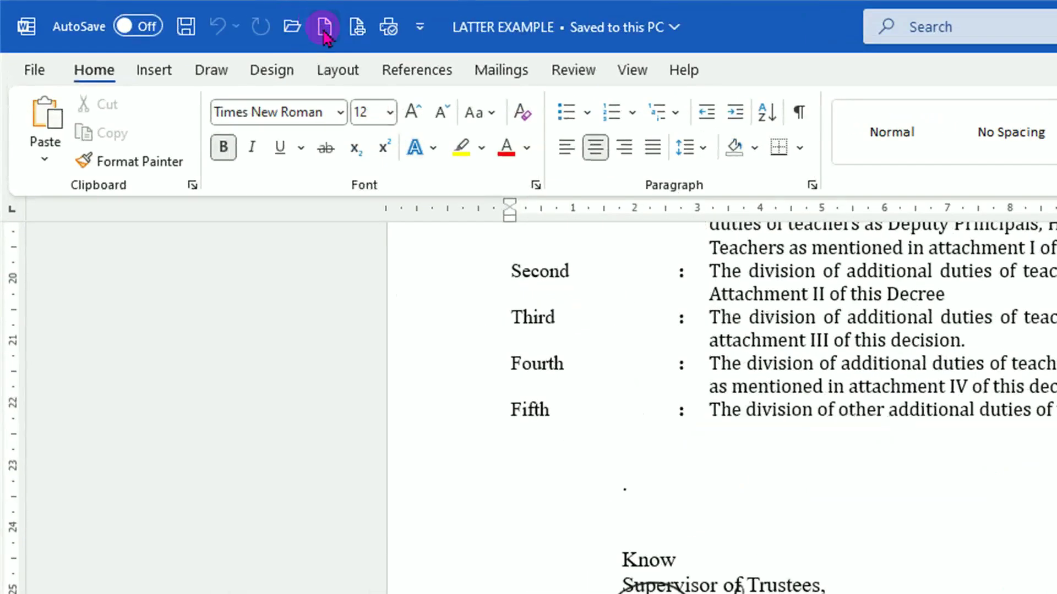
click(325, 28)
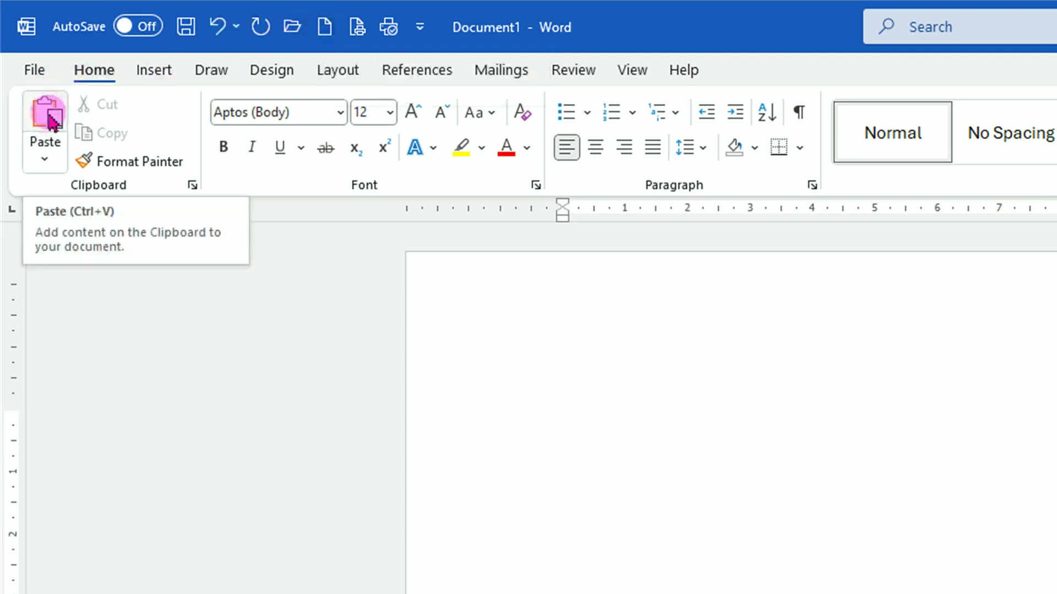
- Paste the teal stamp into Document1, set its wrapping to In Front of Text, and copy it
click(52, 118)
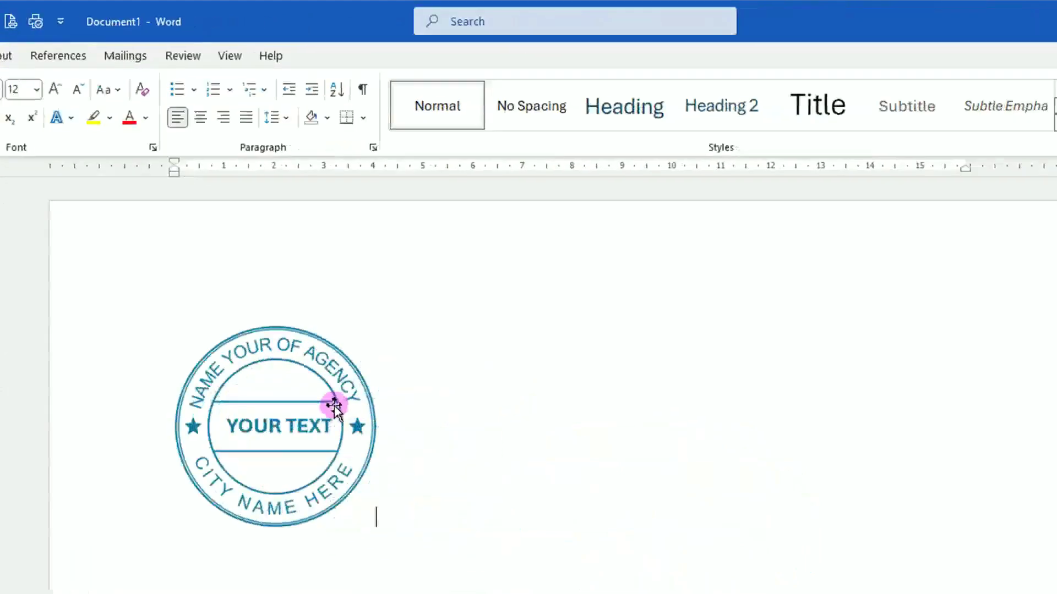
click(353, 410)
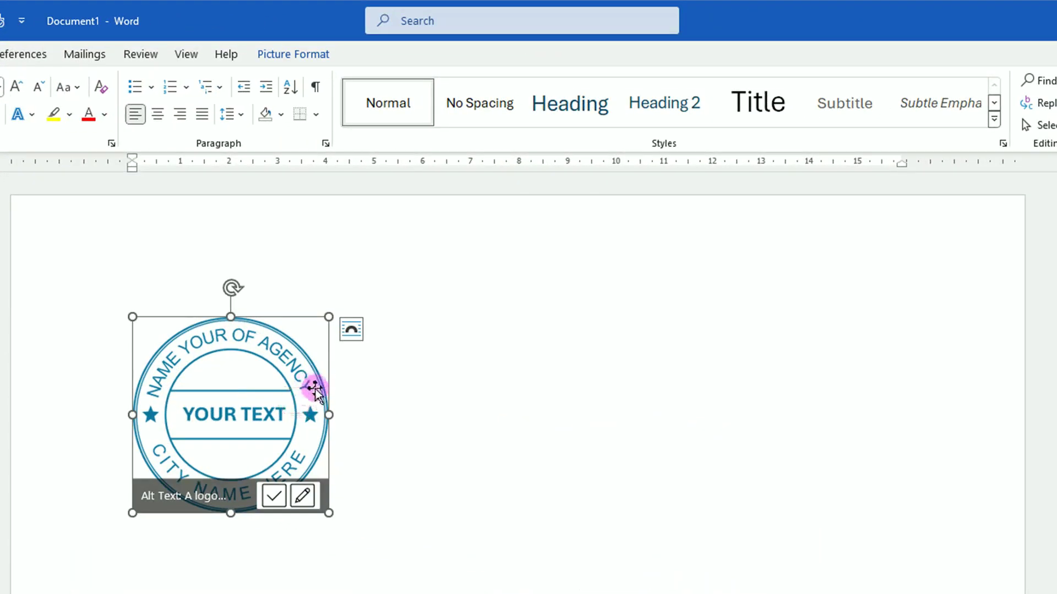
click(297, 55)
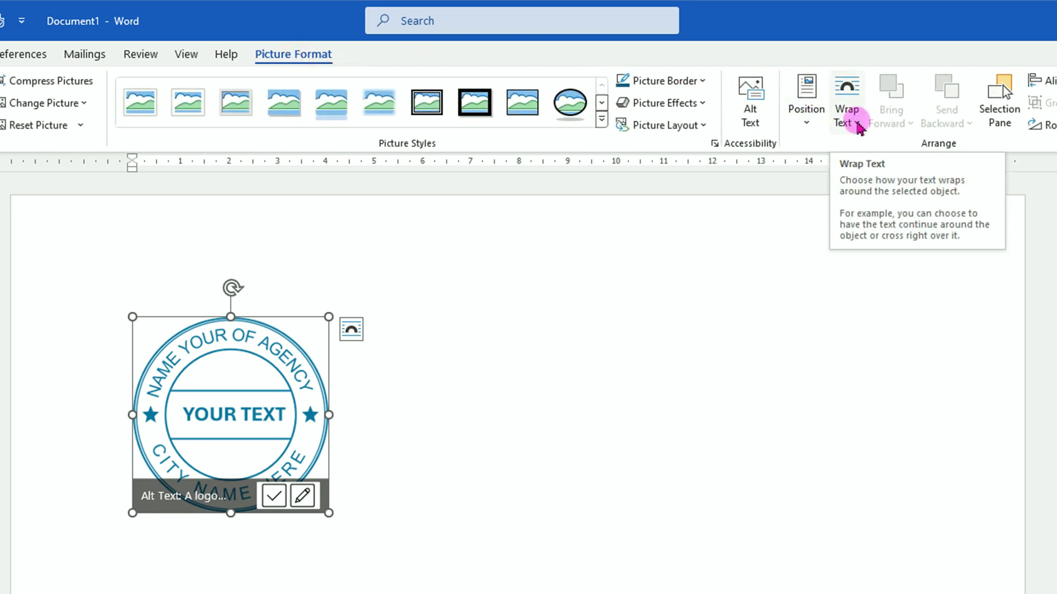
click(858, 126)
click(890, 301)
click(890, 298)
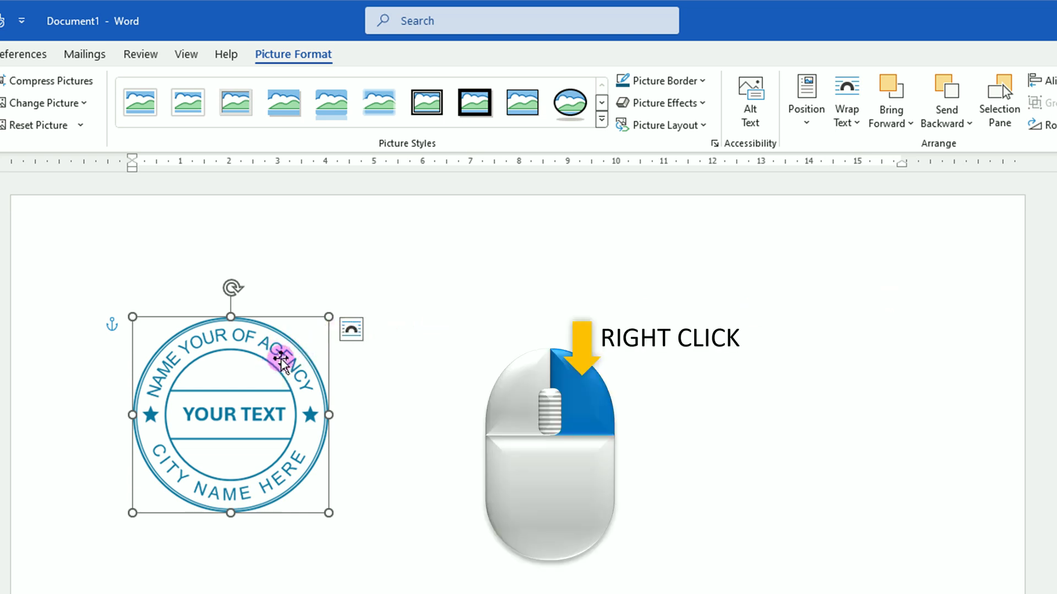
right_click(292, 346)
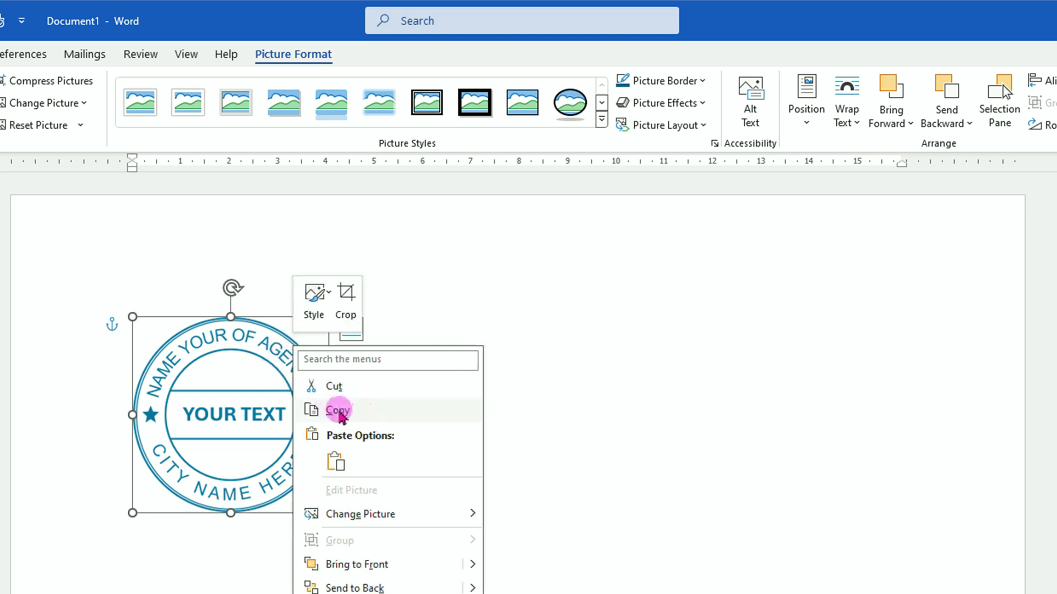
click(338, 412)
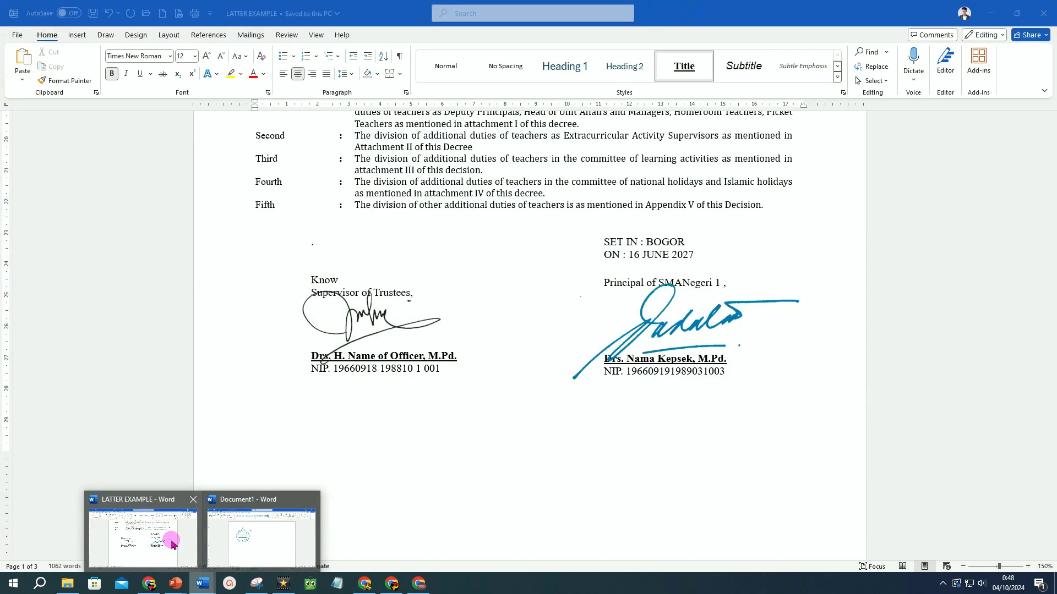
- Paste the stamp into LATTER EXAMPLE over the principal's signature and tilt it at a slant
click(172, 544)
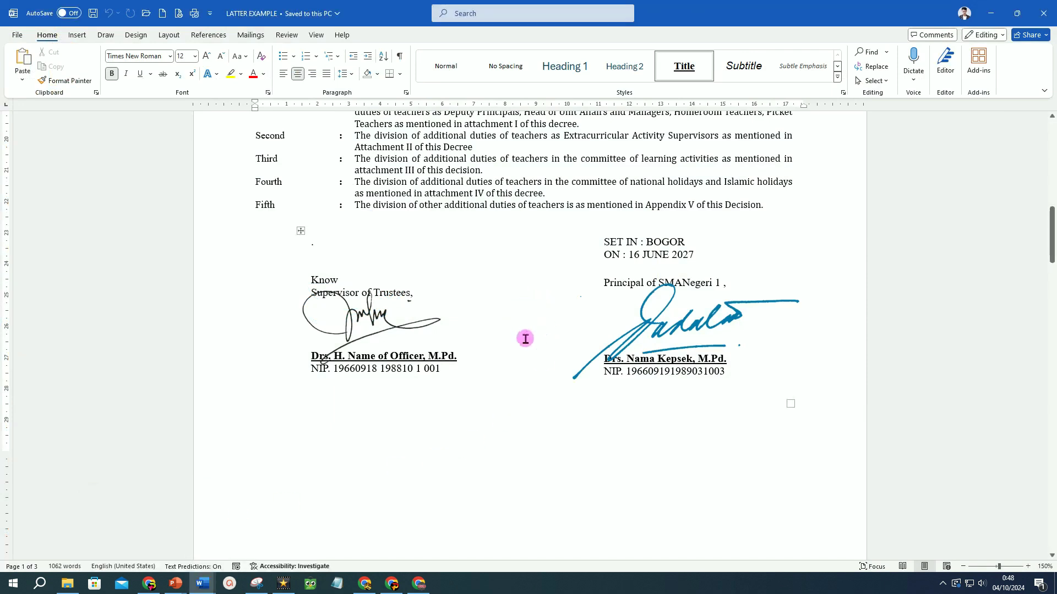
click(515, 358)
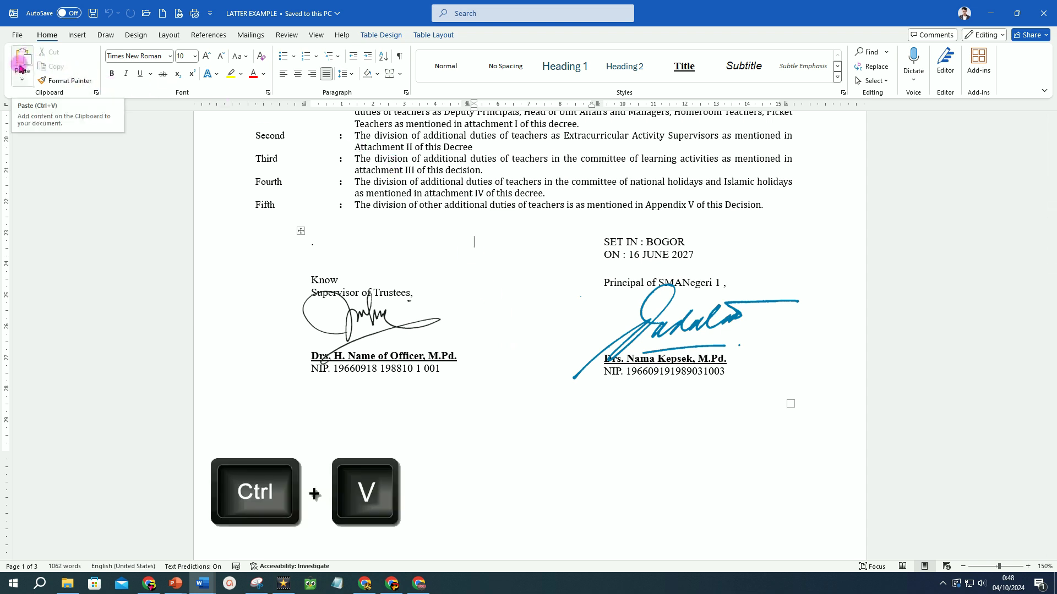
key(ctrl+v)
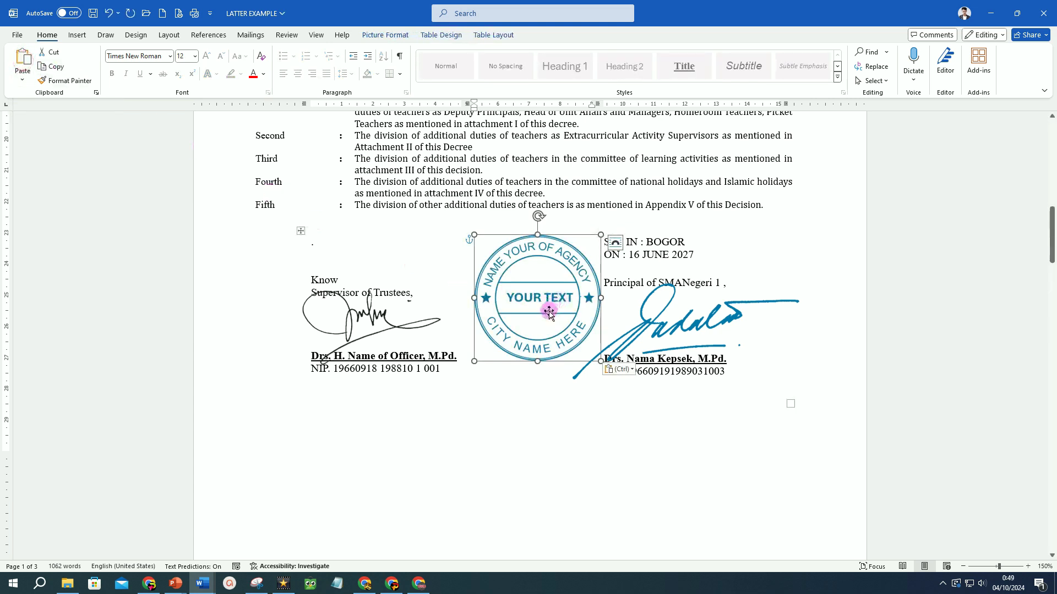
drag(549, 313, 600, 335)
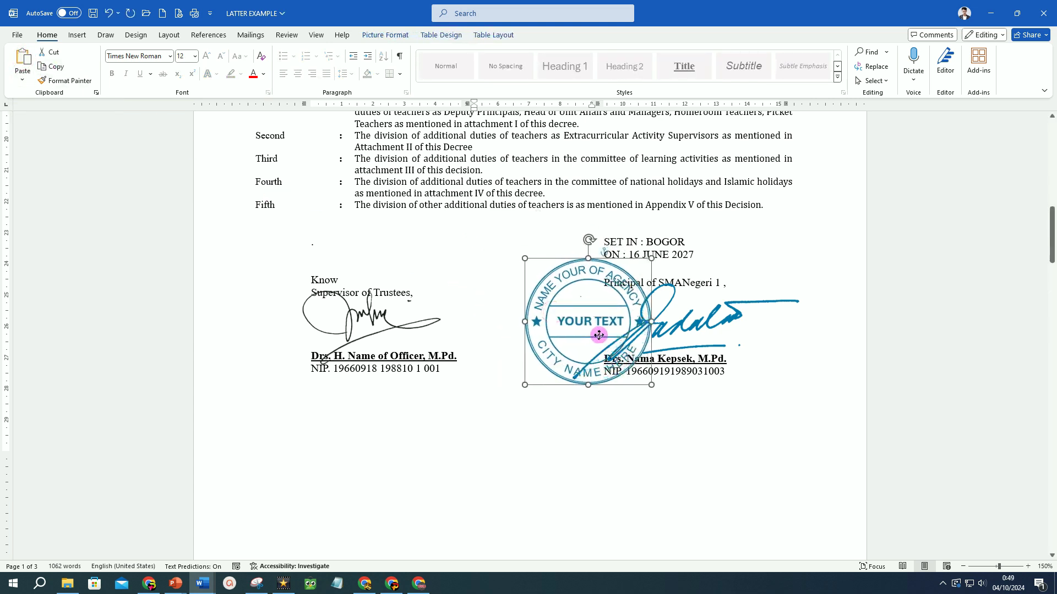
drag(600, 335, 598, 338)
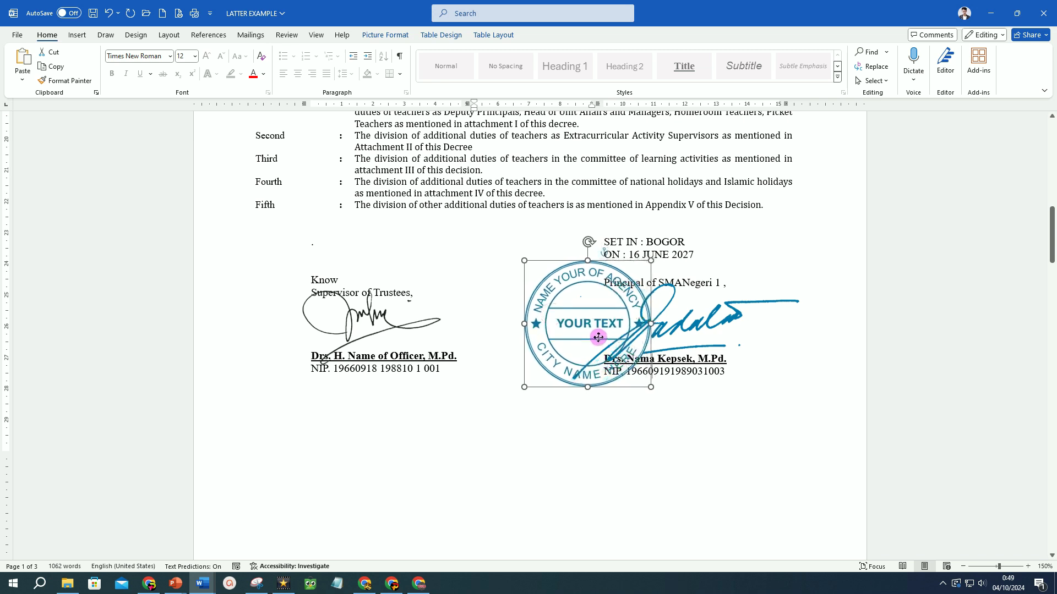
drag(588, 245, 562, 248)
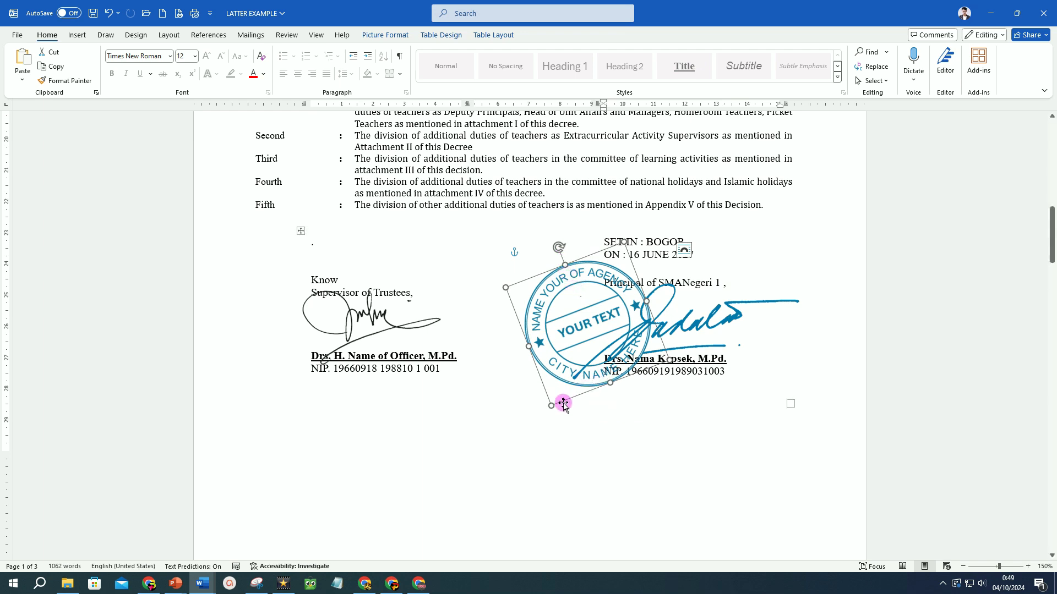
- Duplicate the stamp, move the copy onto the supervisor's signature, and rotate it nearly upright
key(ctrl+d)
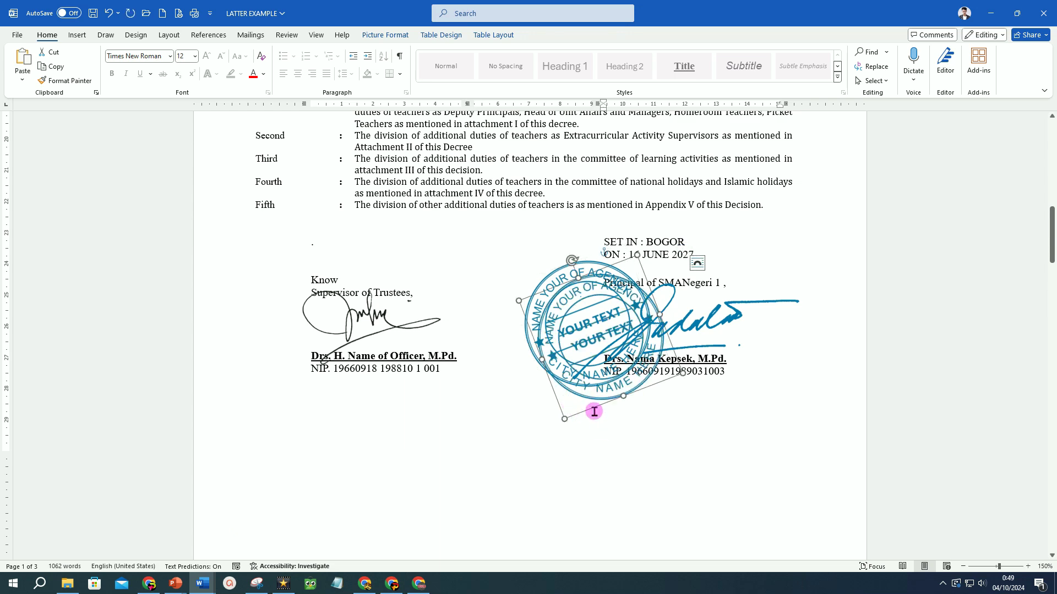
drag(594, 410, 303, 400)
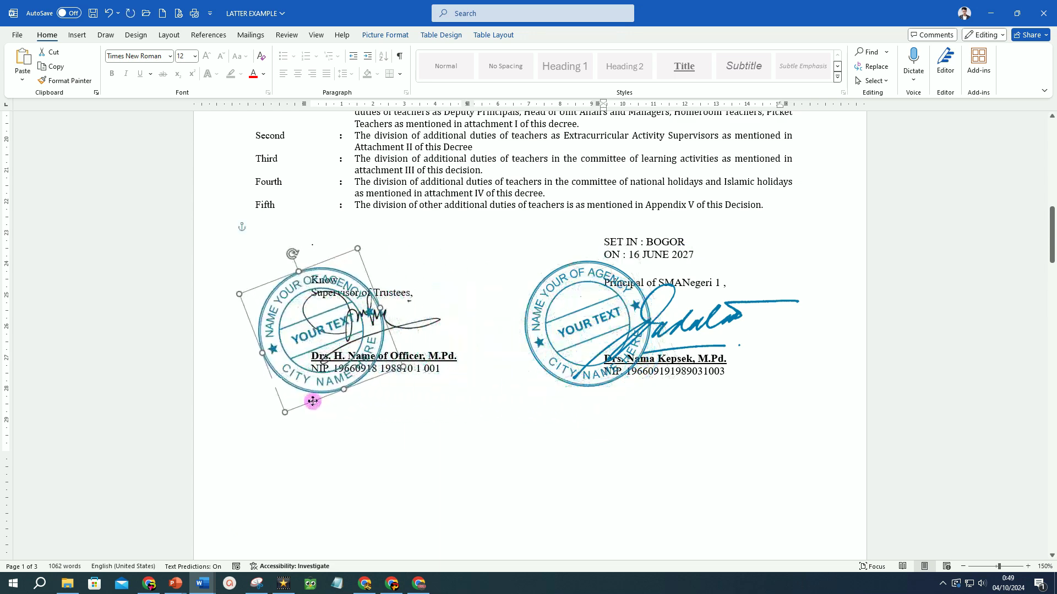
drag(282, 251, 298, 251)
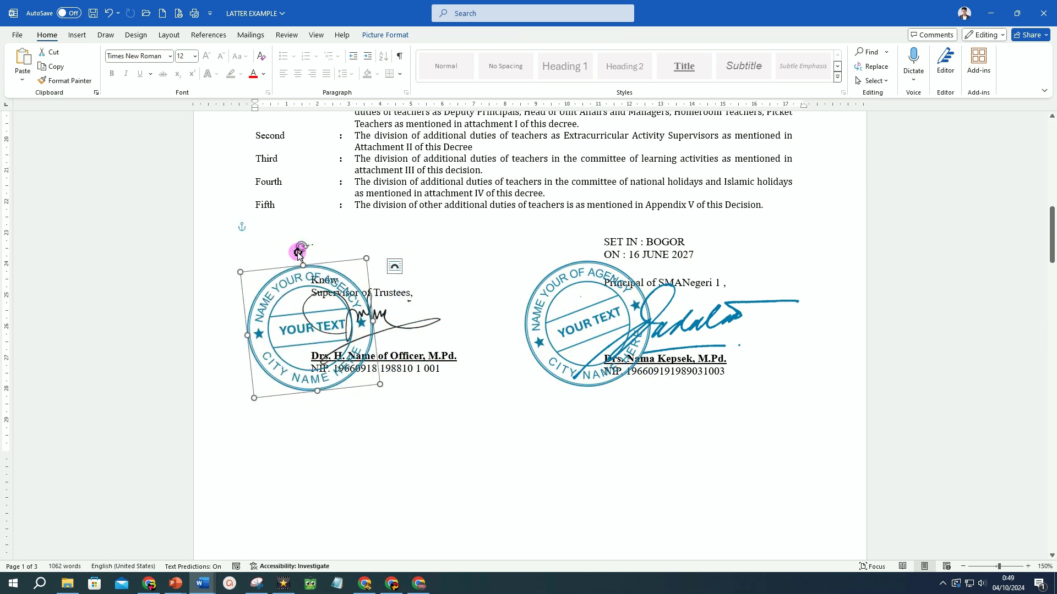
click(377, 355)
drag(375, 345, 580, 266)
click(579, 265)
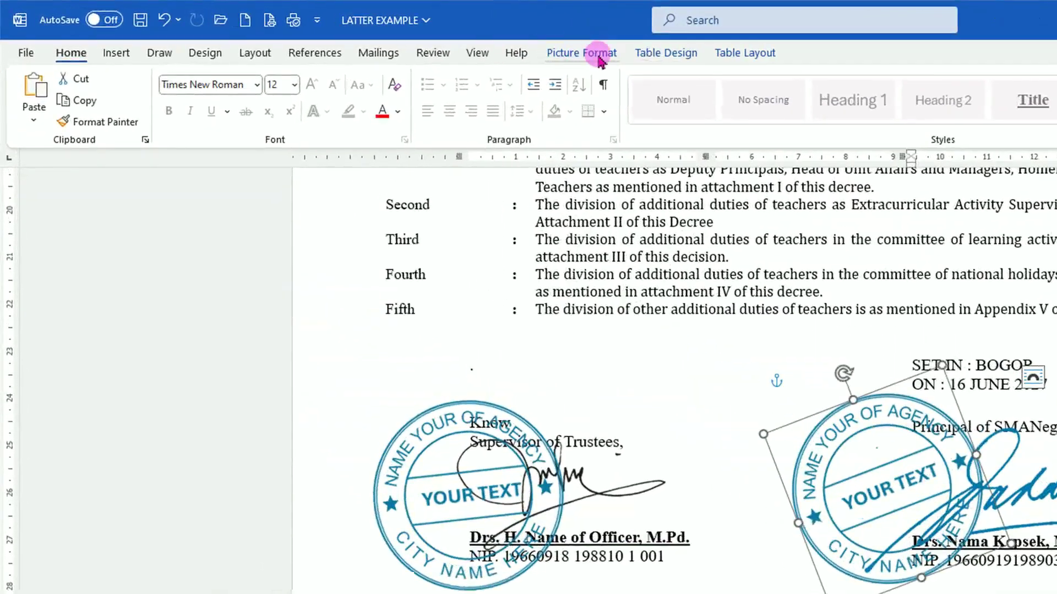
- Apply the Pencil Grayscale effect to the right-hand stamp and recolor it Plum, Accent color 5 Dark
click(590, 54)
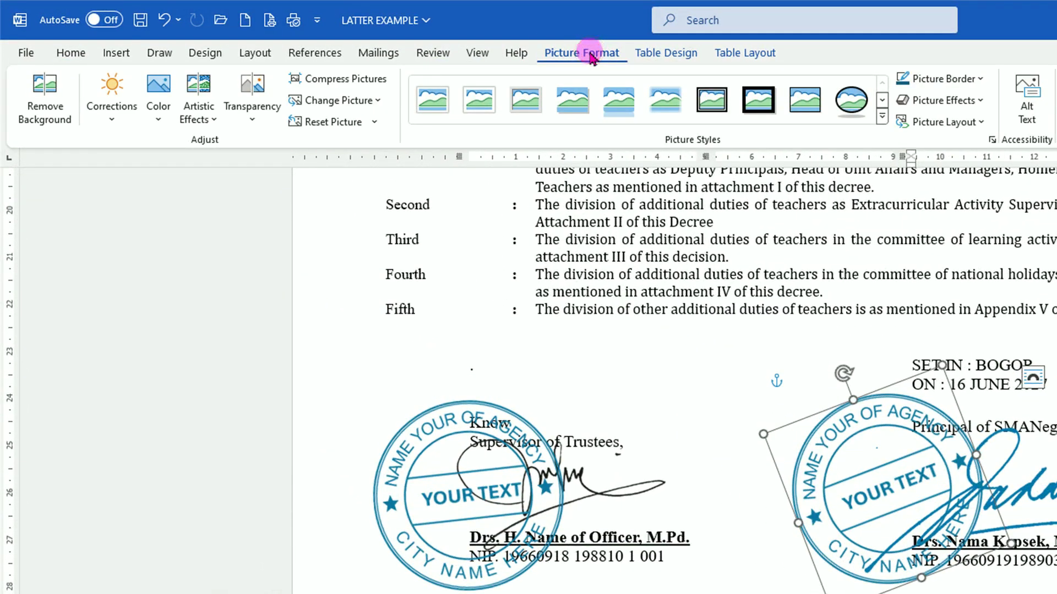
scroll(633, 209, down, 3)
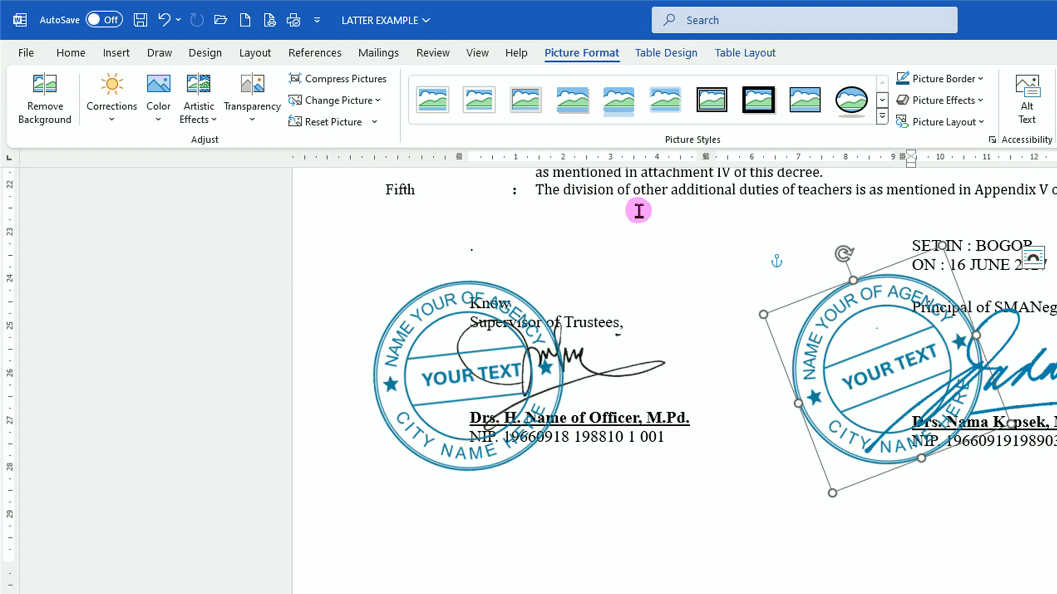
ctrl+scroll(637, 292, up, 1)
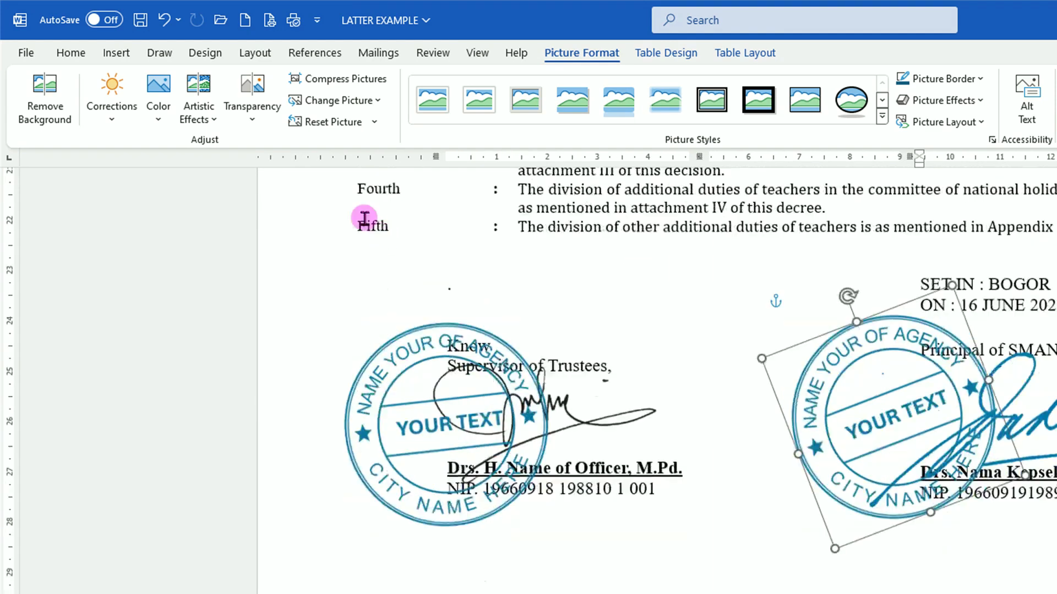
click(199, 92)
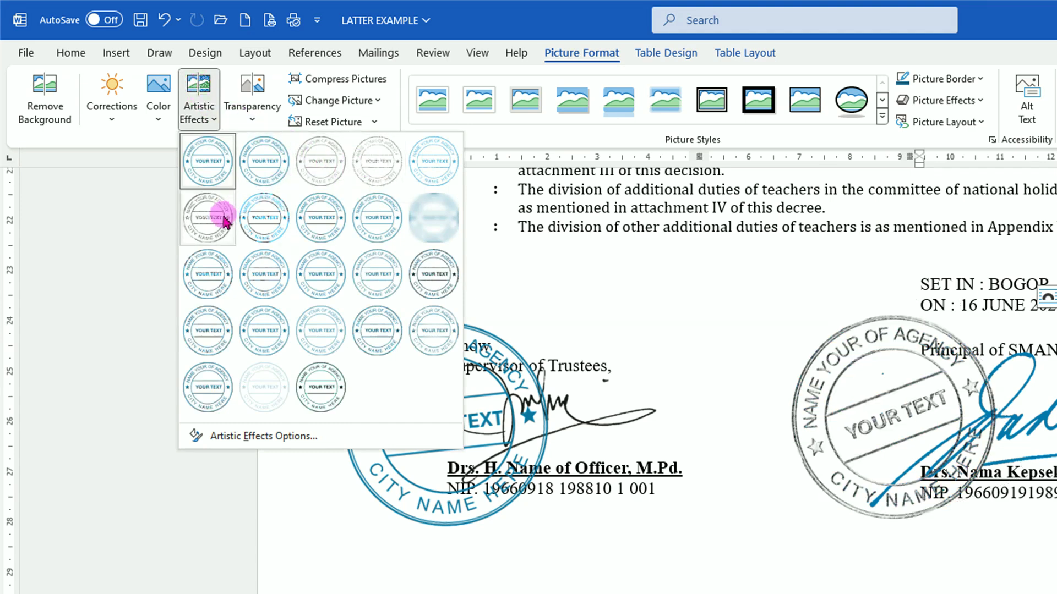
click(328, 164)
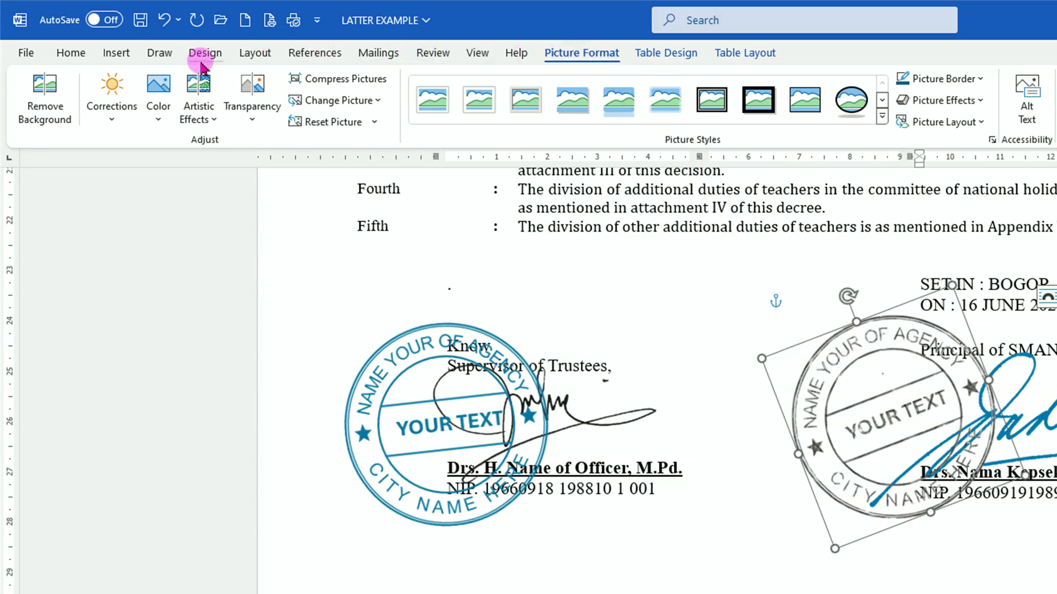
click(161, 90)
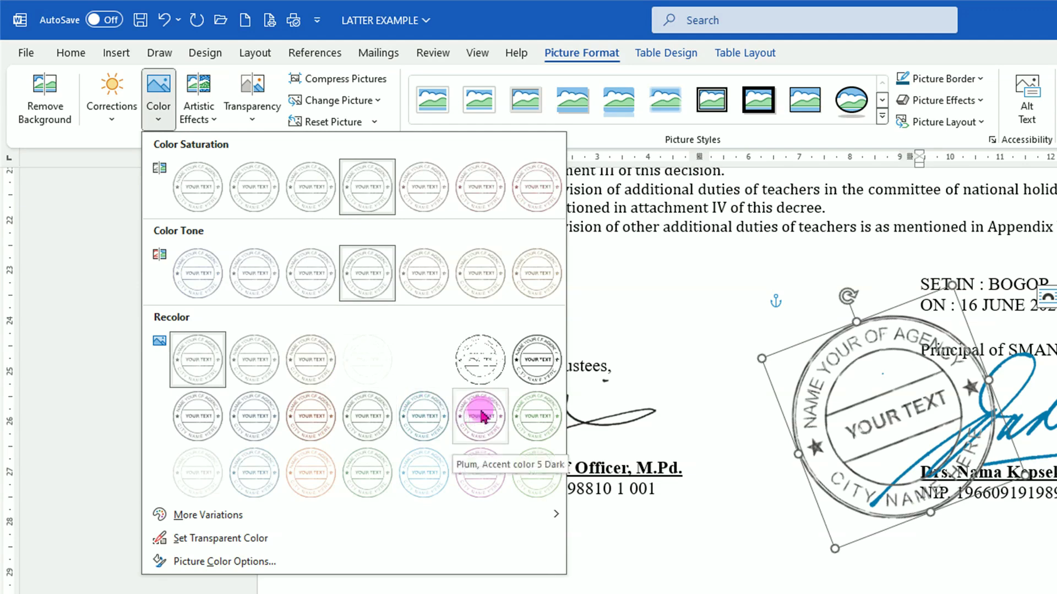
click(481, 419)
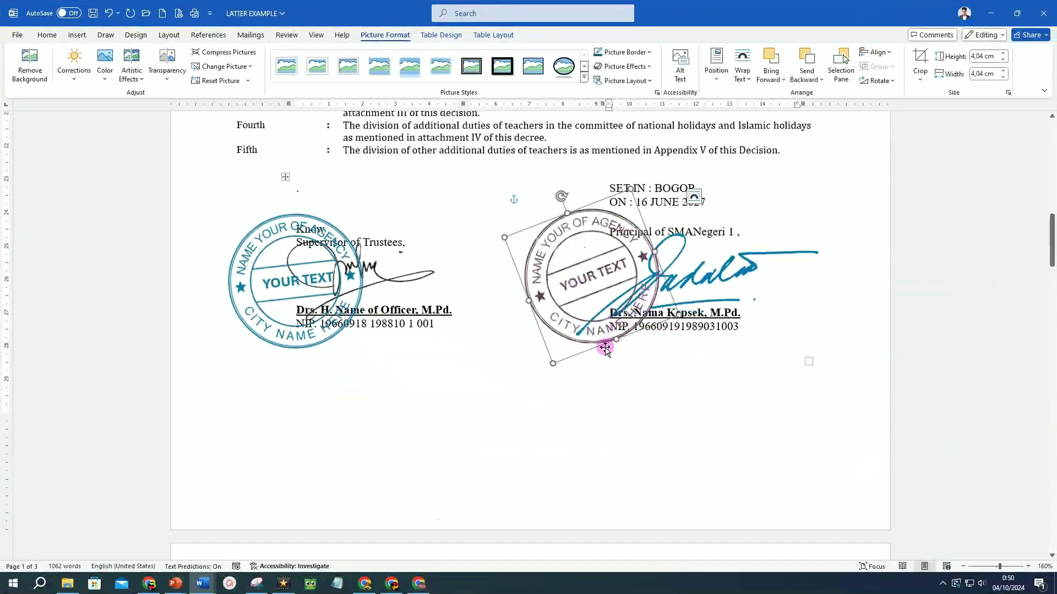
click(547, 394)
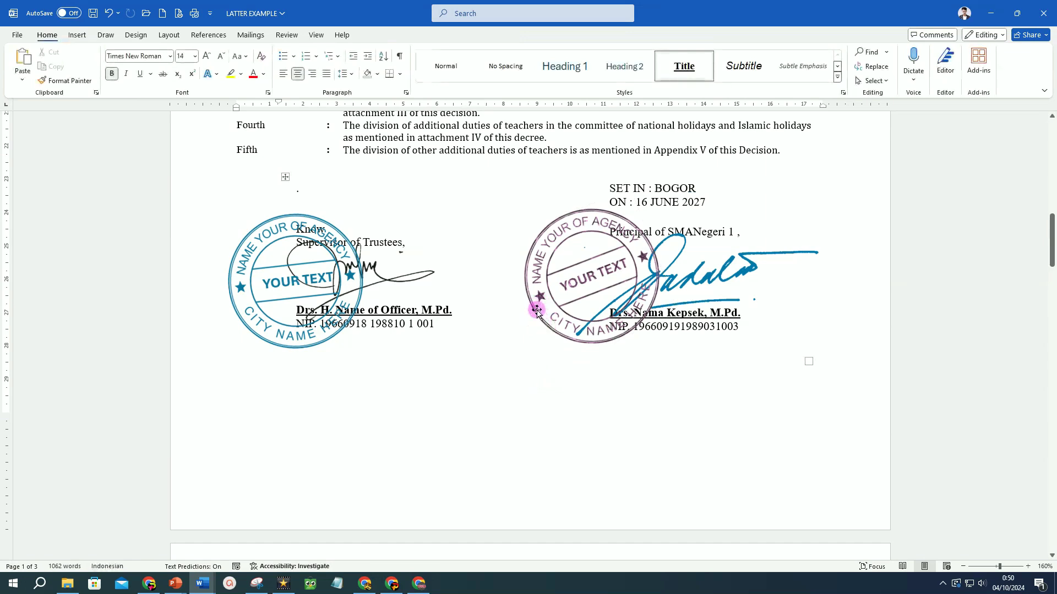